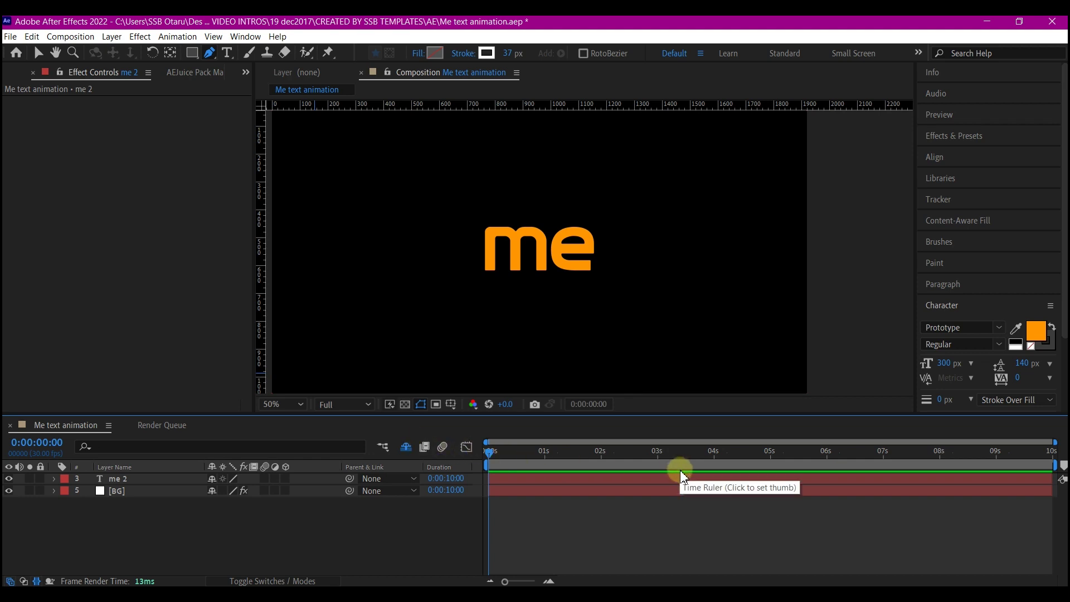
Select the BG solid layer in the reverted project to check its Fill effect.
click(114, 491)
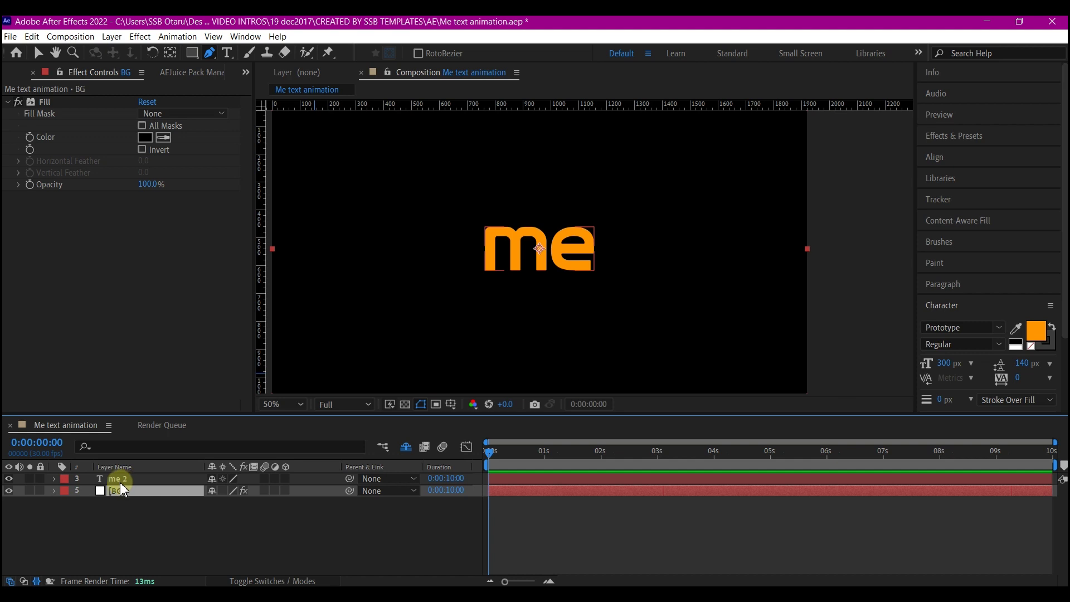
With the Pen tool set to no fill and a white 2 px stroke, start a path at the comp's bottom edge.
click(210, 54)
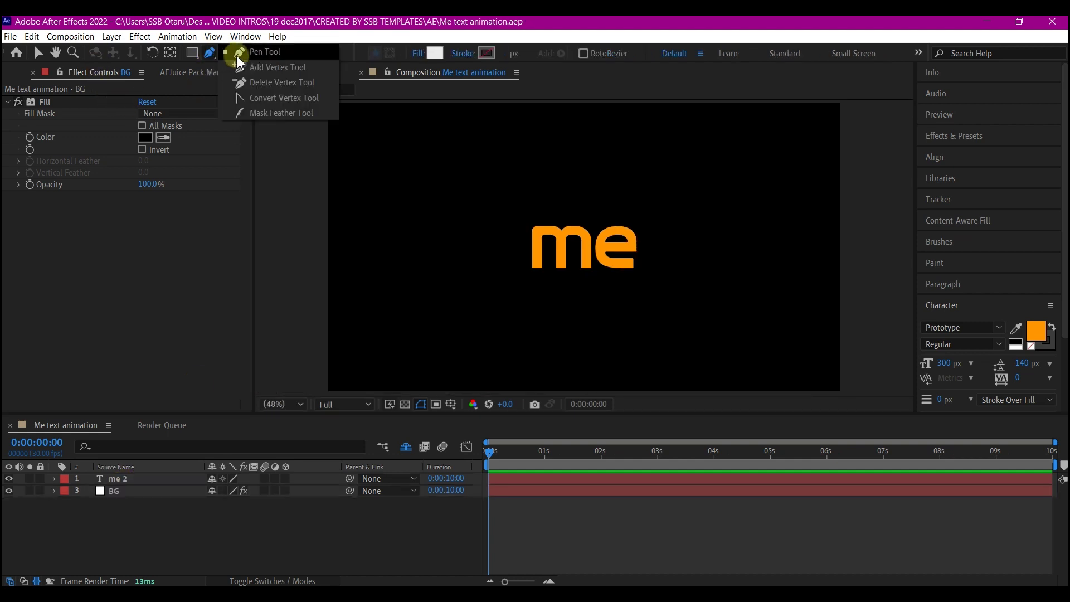
click(254, 53)
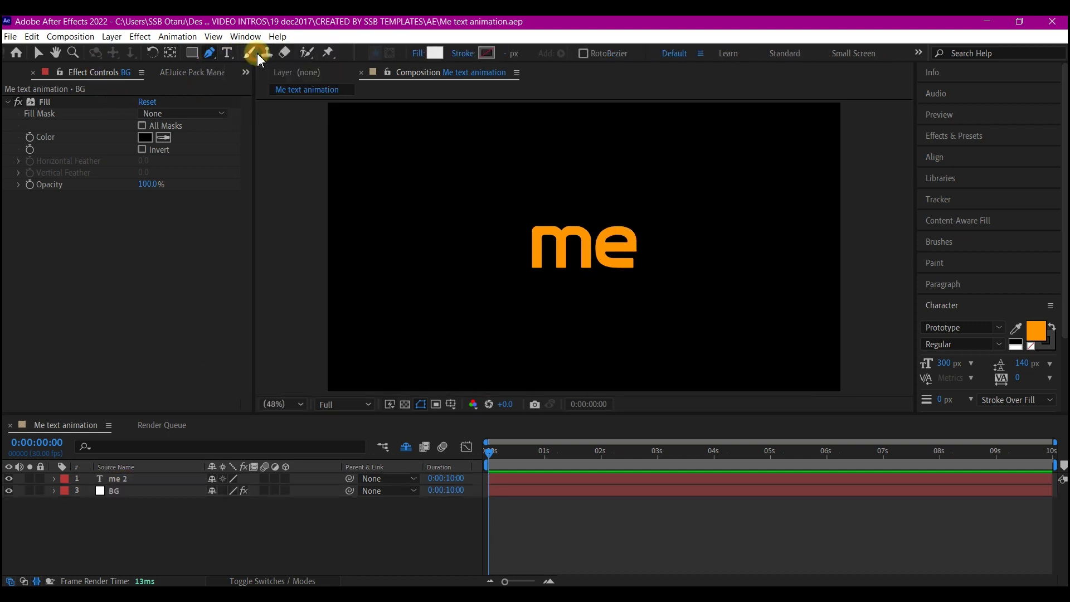
click(419, 54)
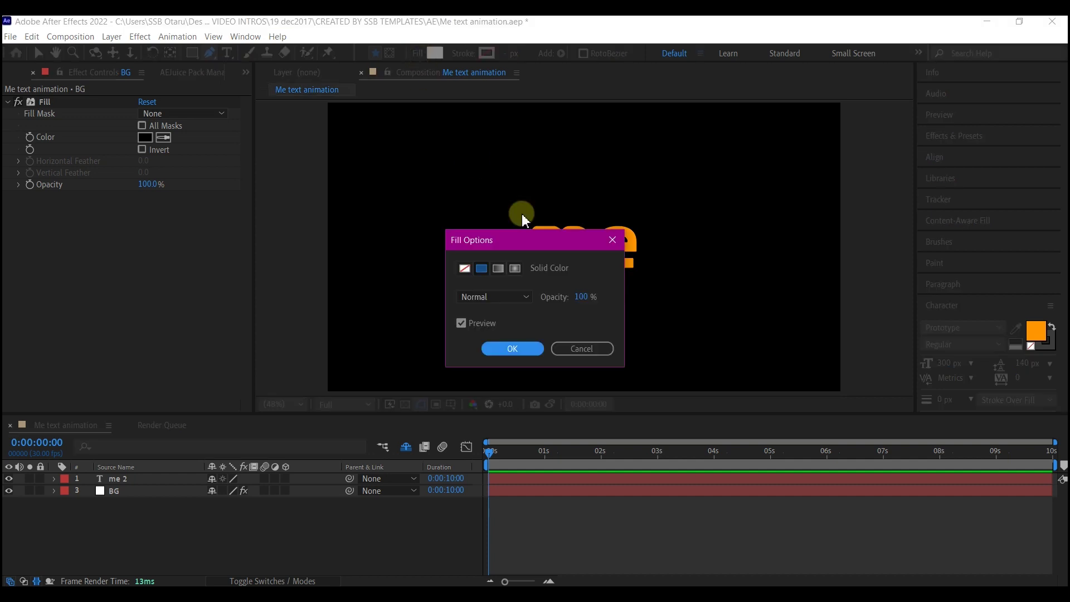
click(465, 268)
click(504, 351)
click(489, 54)
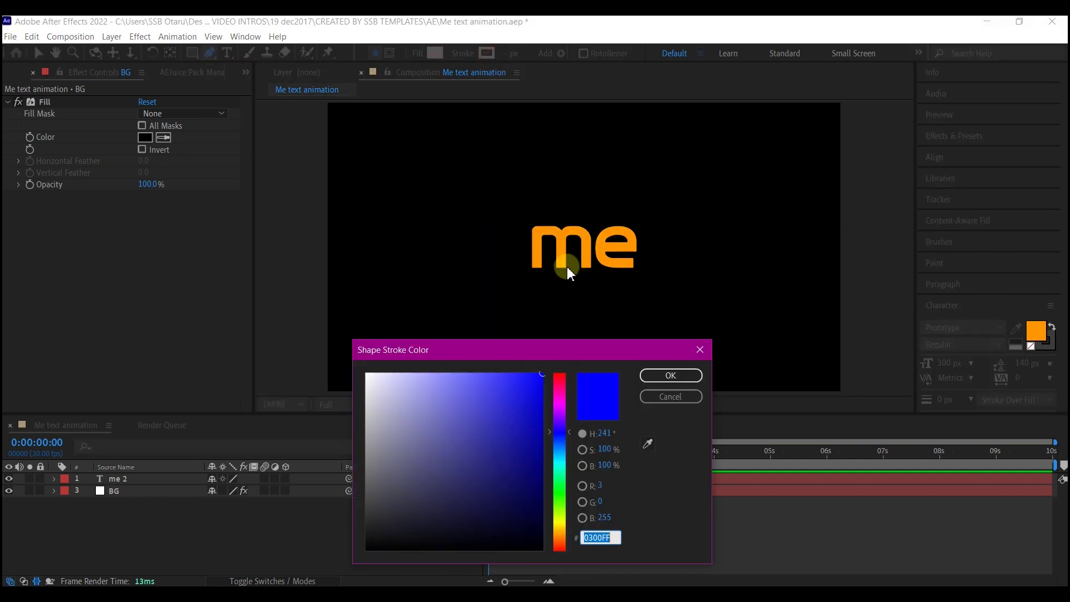
click(669, 377)
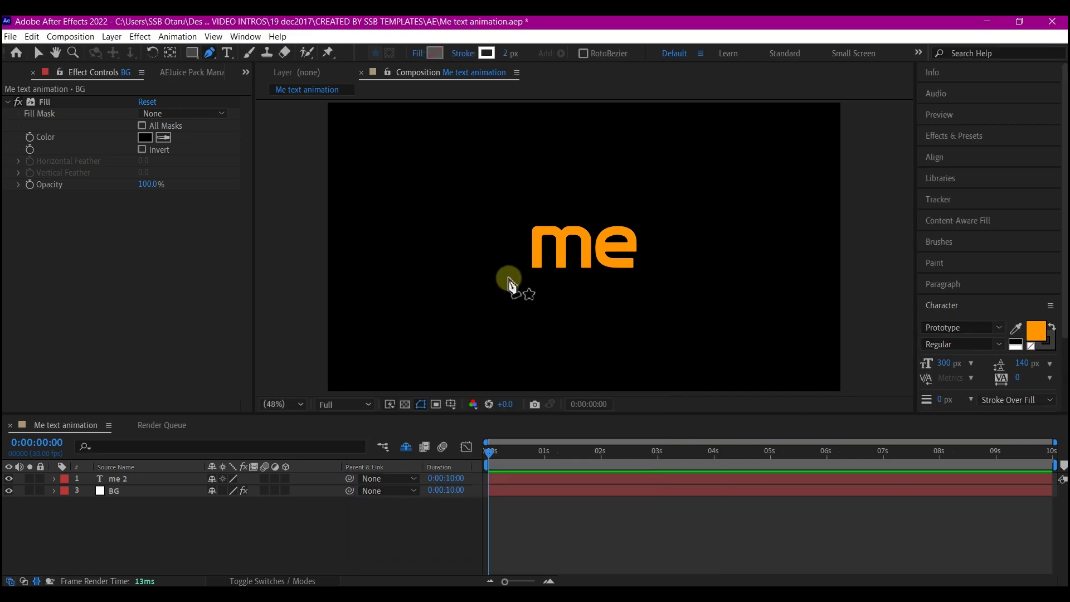
click(530, 390)
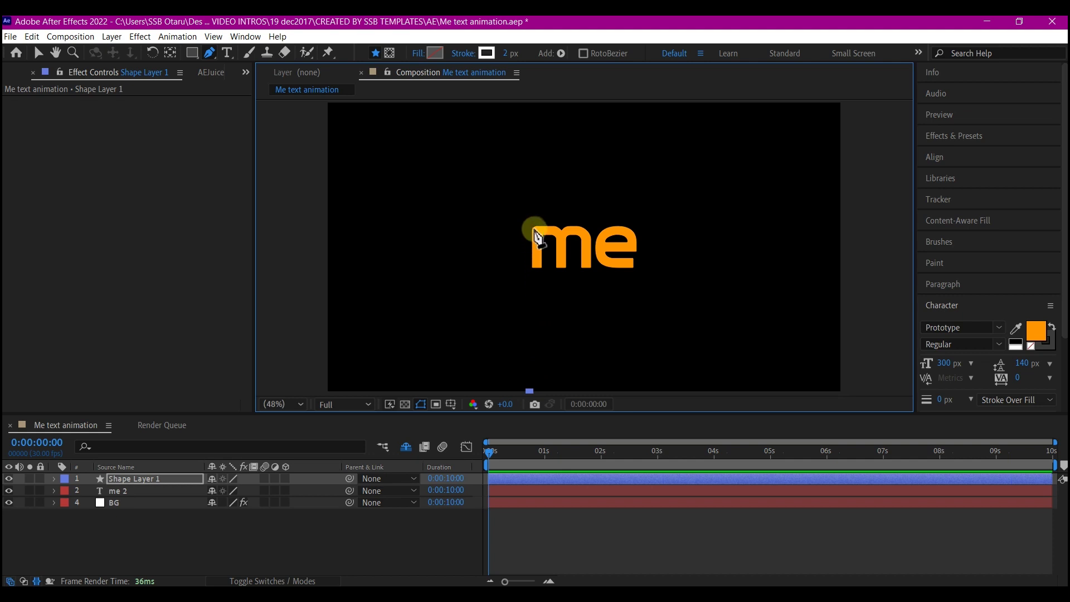
Trace the m's left stem and first hump down to its middle stem.
mouse_move(537, 233)
mouse_down()
mouse_move(514, 327)
mouse_move(545, 275)
mouse_move(538, 237)
mouse_up()
scroll(537, 377, up, 1)
key(v)
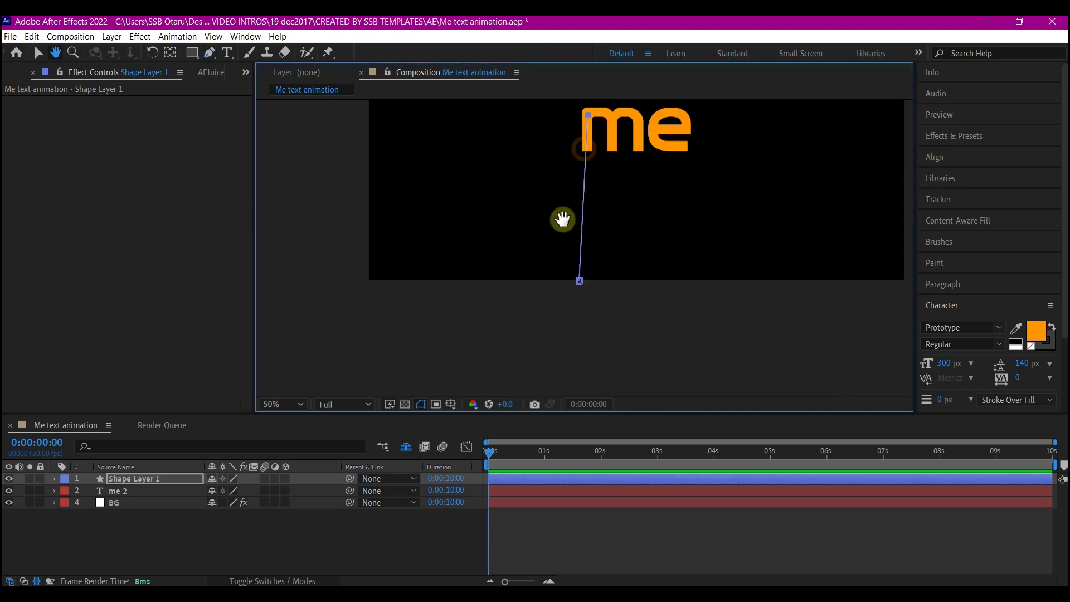
scroll(617, 280, up, 2)
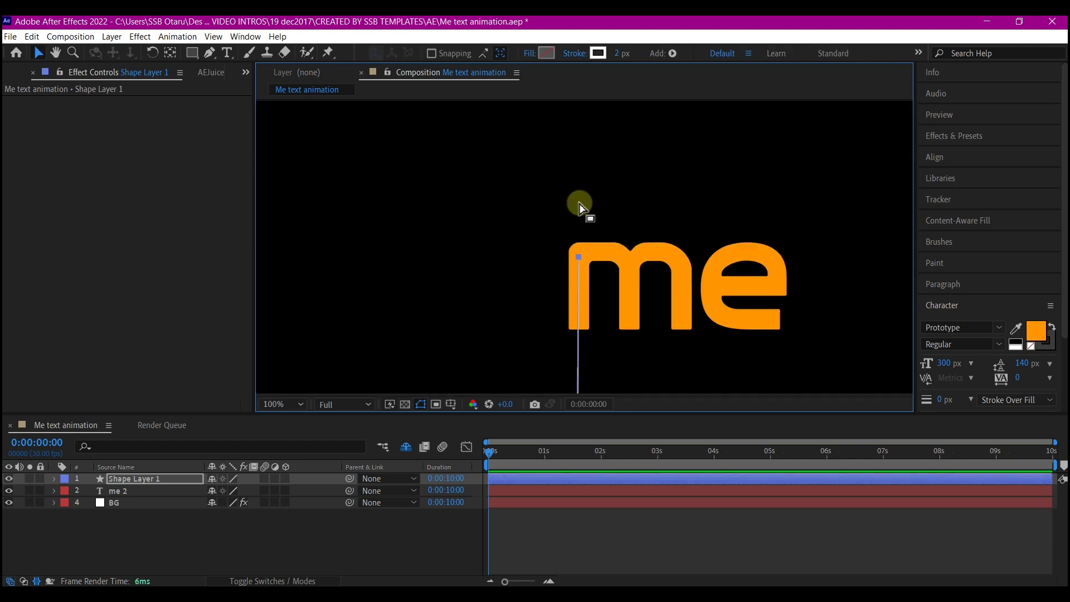
key(g)
click(602, 252)
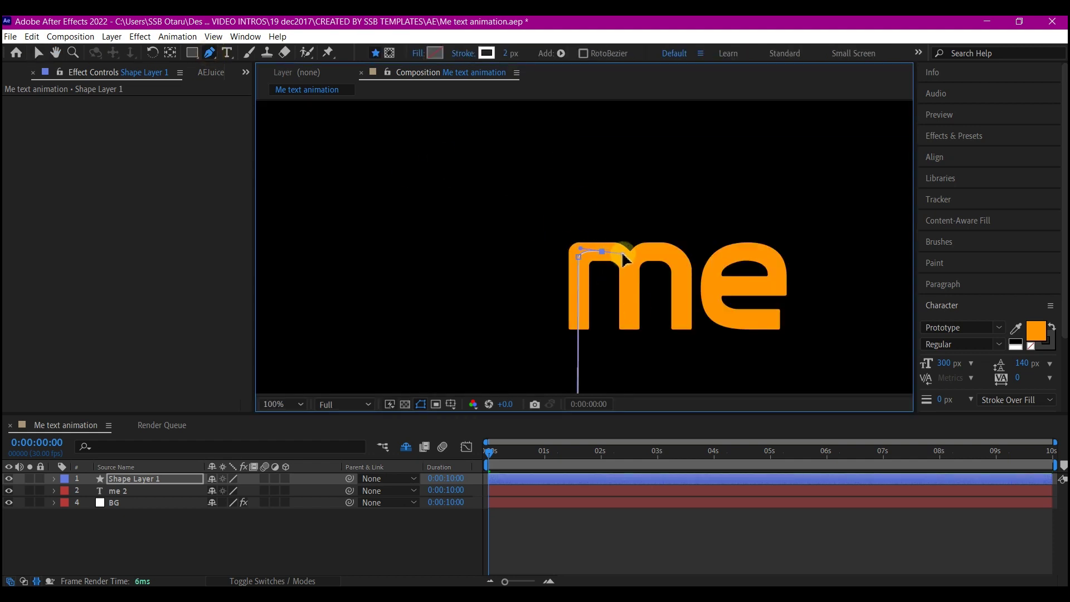
drag(629, 277, 627, 300)
click(629, 330)
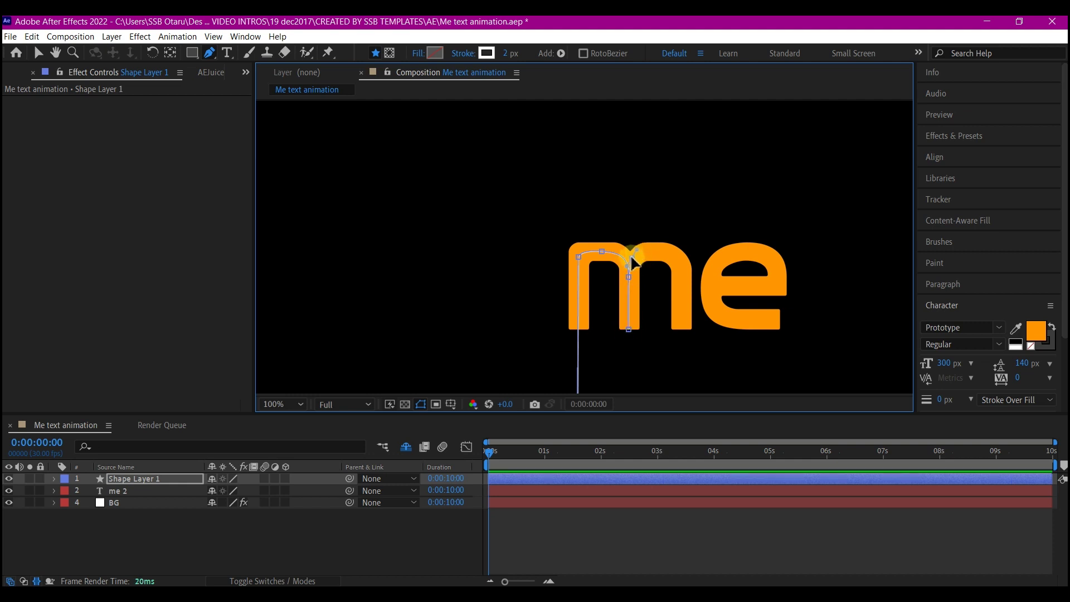
Continue the path over the m's second hump to the bottom of its right stem.
drag(669, 254, 687, 263)
click(681, 329)
key(ctrl+z)
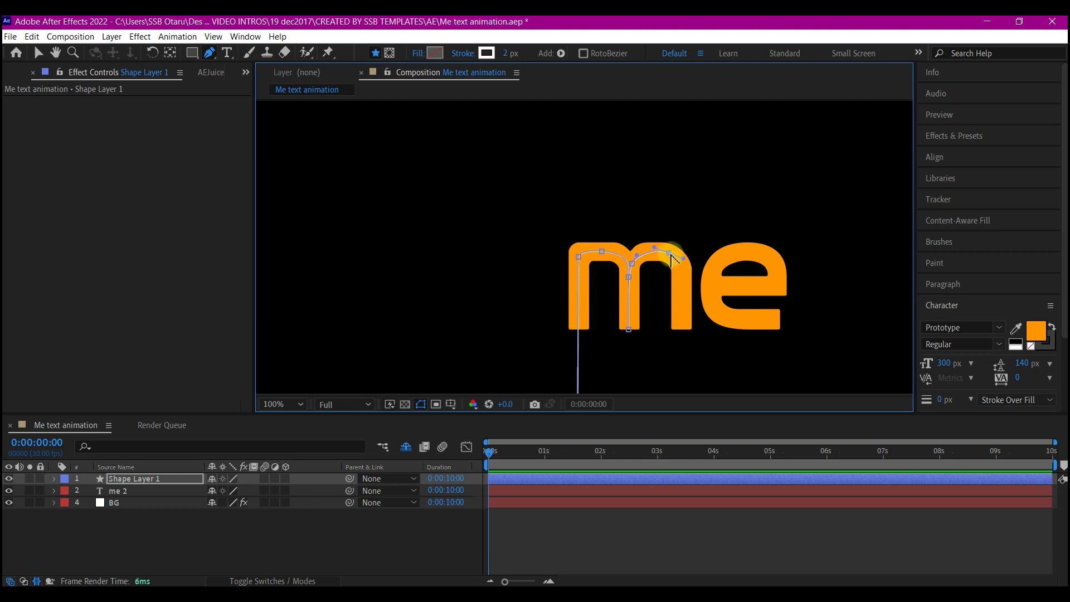
drag(655, 256, 677, 239)
click(685, 283)
click(682, 329)
Widen the stroke to 37 px and adjust the m path's vertices to fit the letter.
key(v)
drag(618, 54, 652, 58)
drag(647, 248, 683, 254)
click(579, 258)
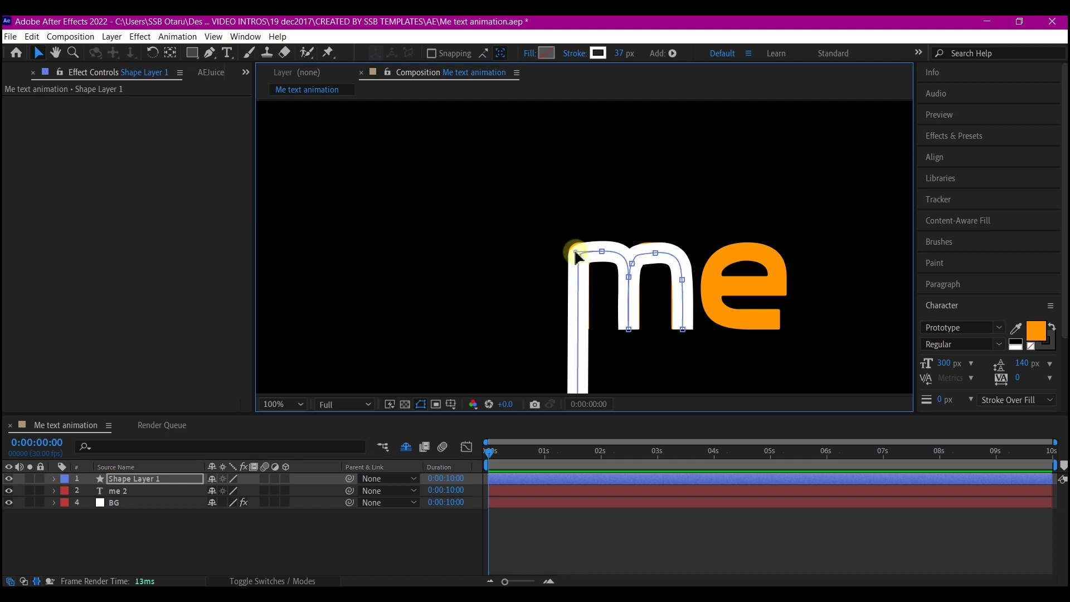
click(645, 237)
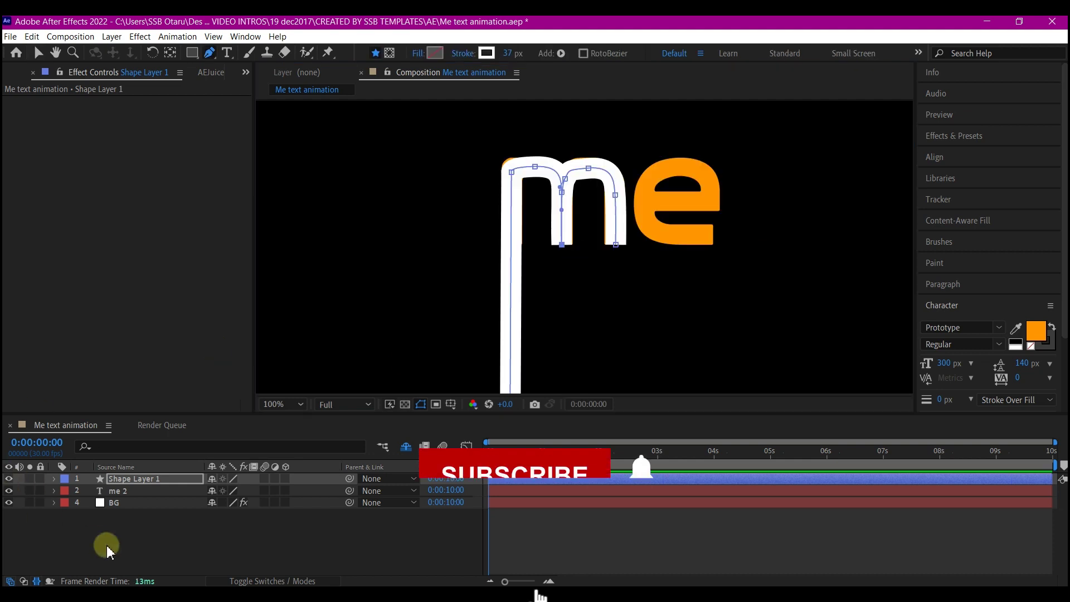
Finish the m path and pan the view to the area right of the e.
click(156, 545)
key(g)
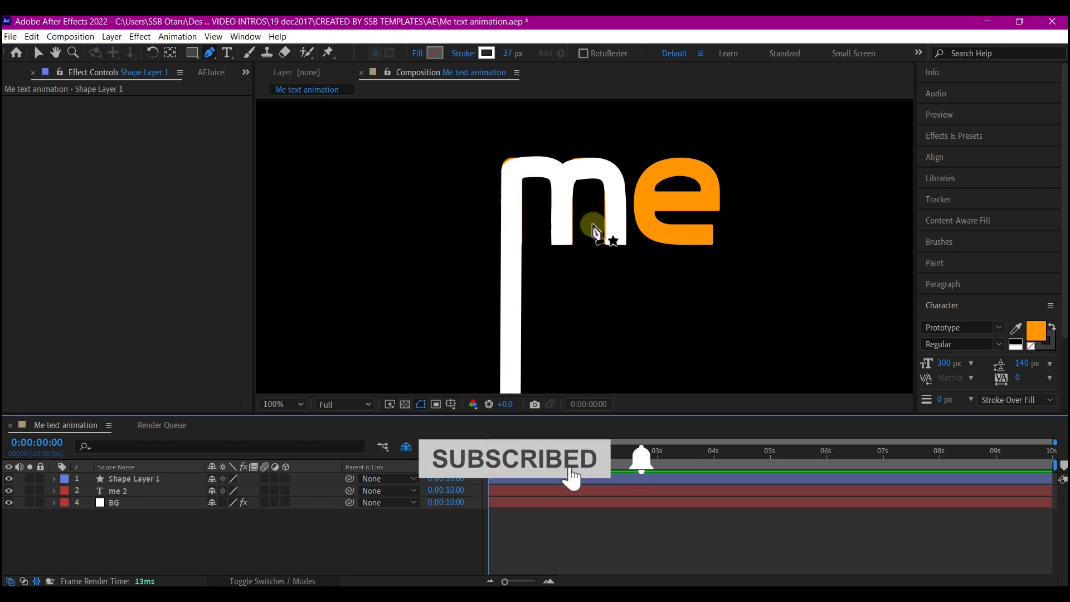
key(h)
mouse_move(716, 251)
mouse_down()
mouse_move(572, 280)
mouse_move(433, 282)
mouse_up()
Draw a new Pen path tracing the e's bowl and crossbar.
key(g)
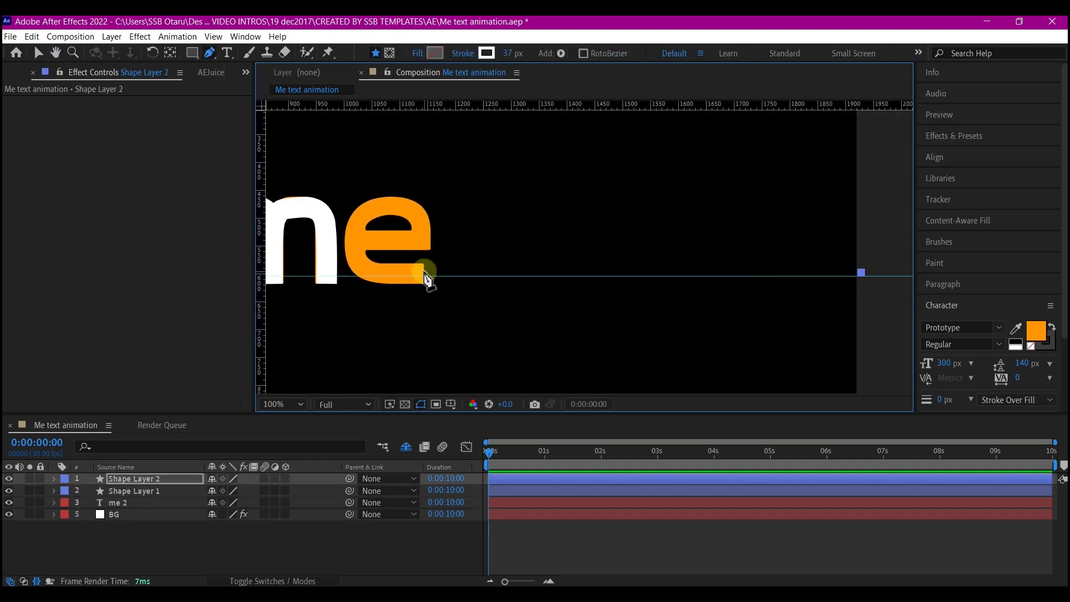
drag(425, 273, 351, 277)
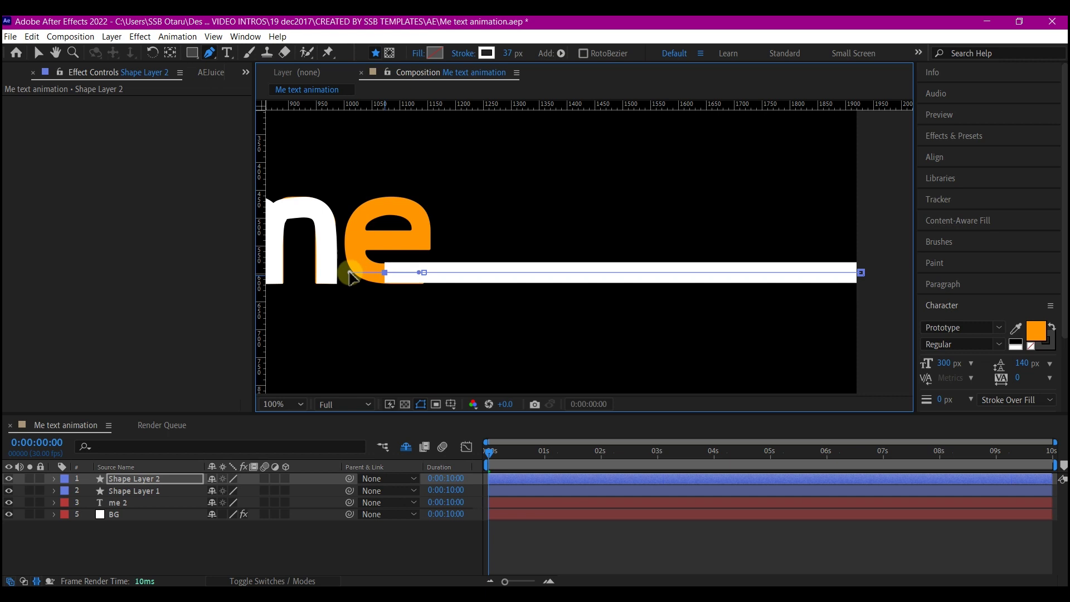
drag(356, 237, 422, 270)
click(365, 242)
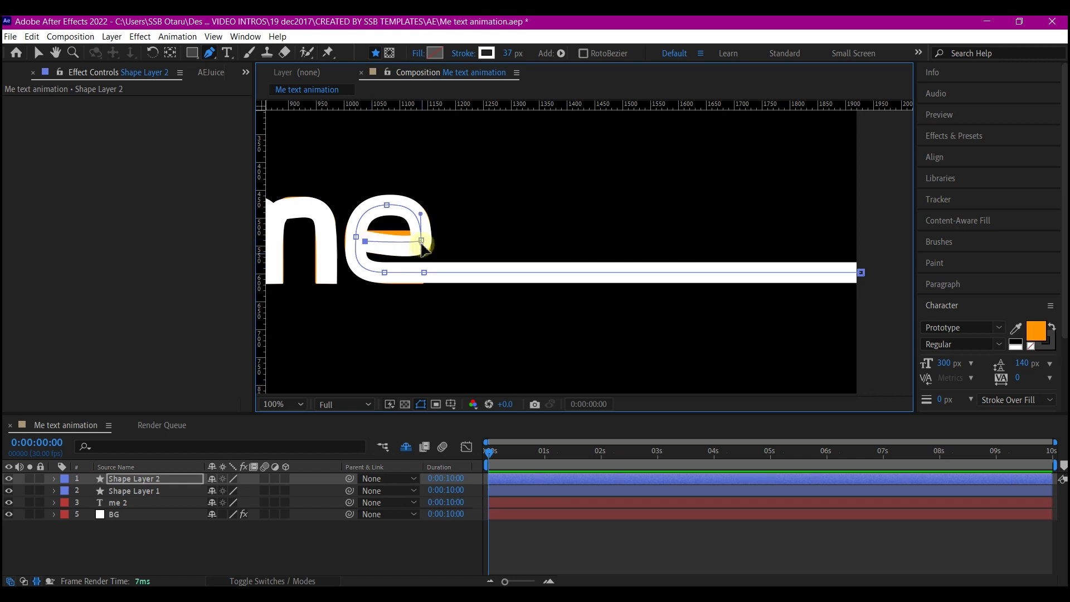
key(period)
mouse_move(602, 267)
mouse_down()
mouse_move(594, 237)
mouse_move(593, 249)
mouse_up()
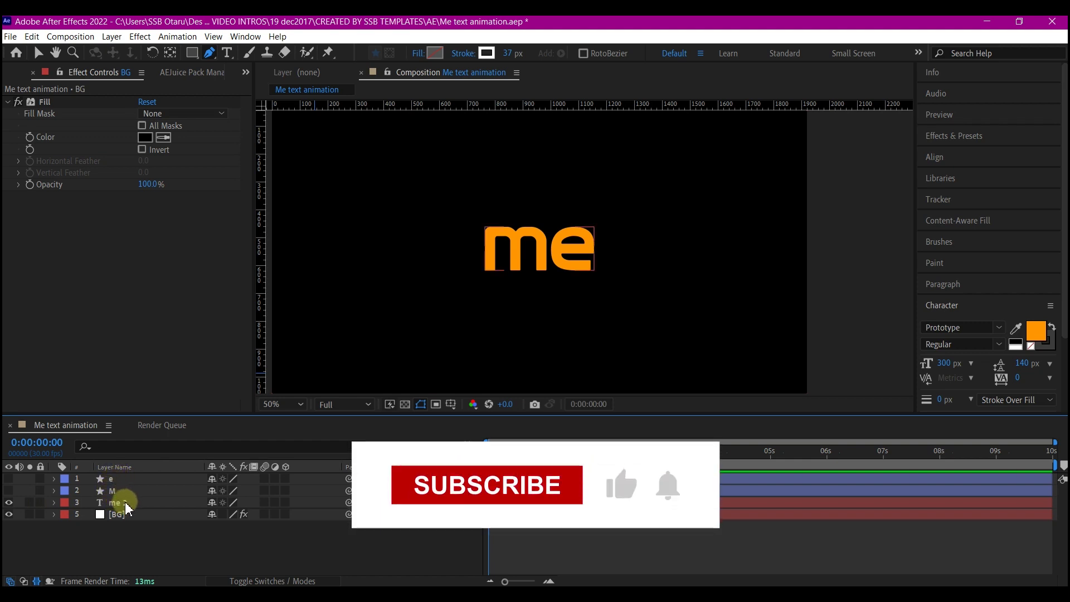
Hide the orange me 2 text layer and show the e and M stroke layers.
click(118, 502)
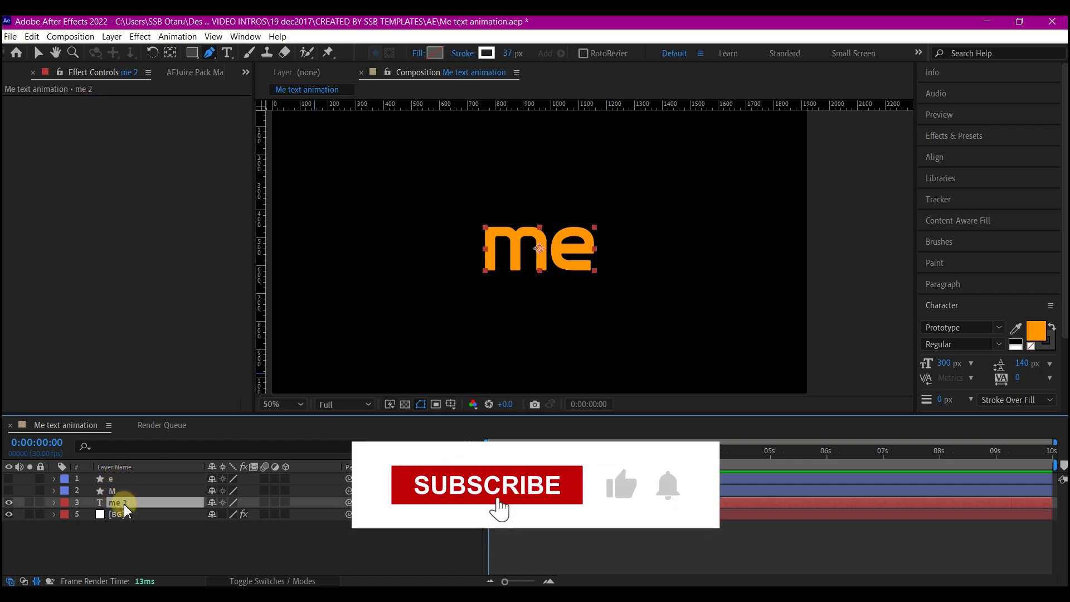
click(9, 503)
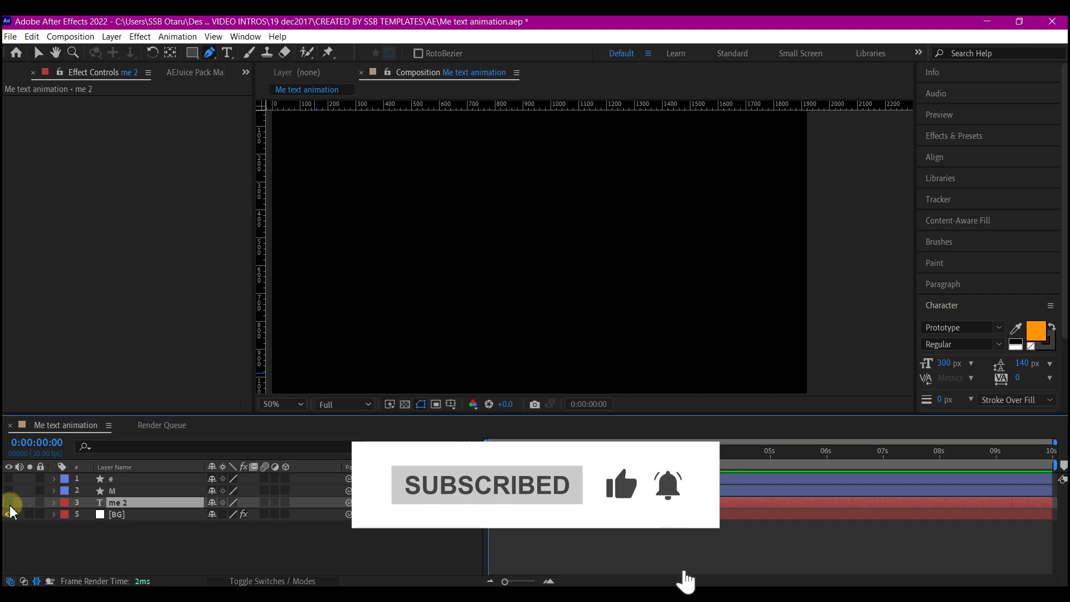
click(9, 478)
click(9, 491)
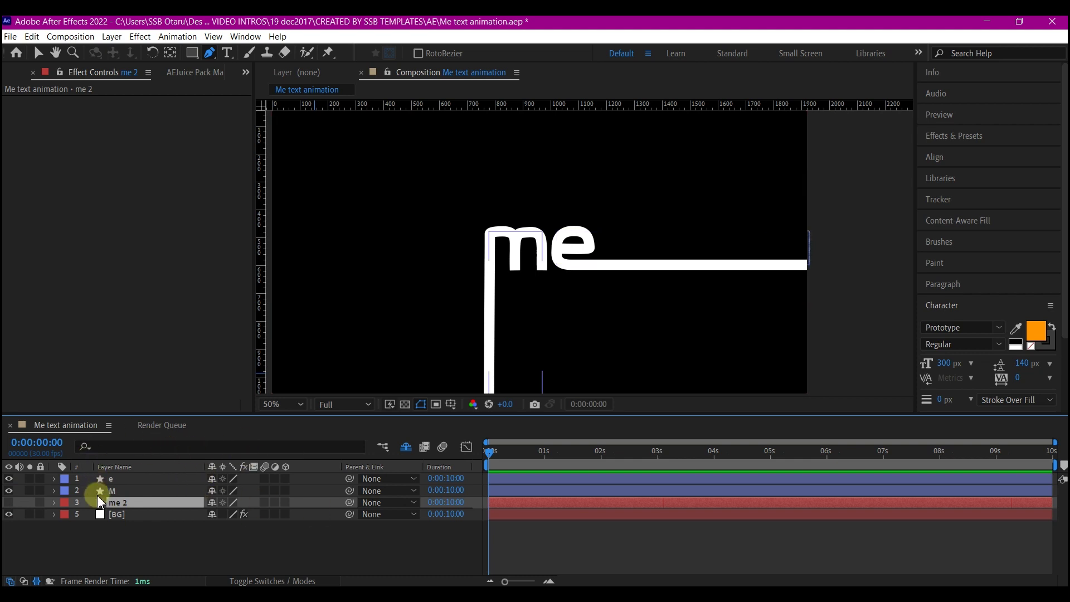
Add a Trim Paths operator to the M shape layer.
click(122, 491)
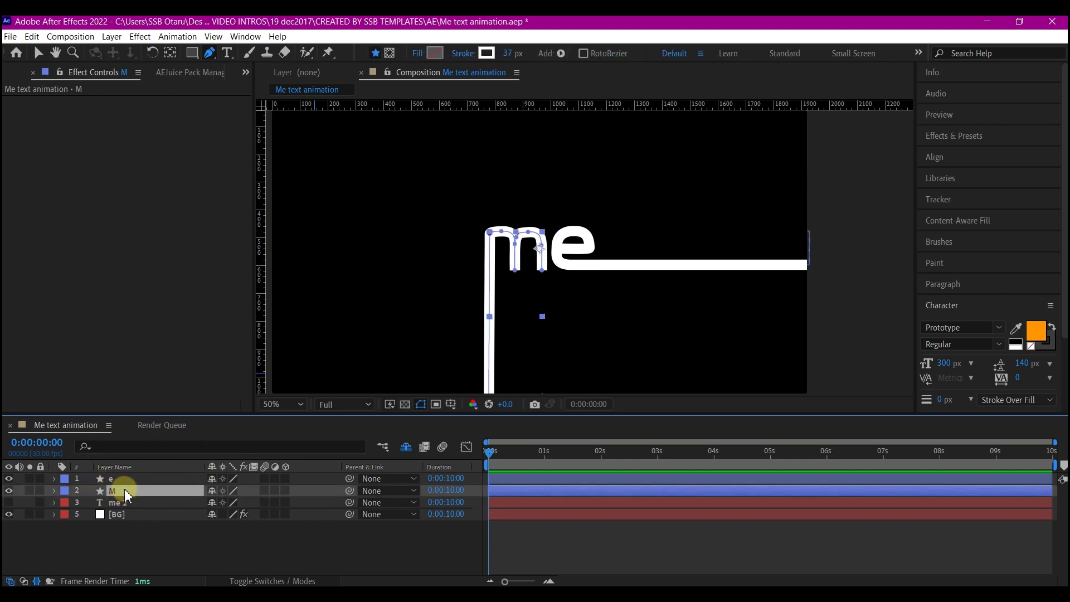
key(u)
key(u)
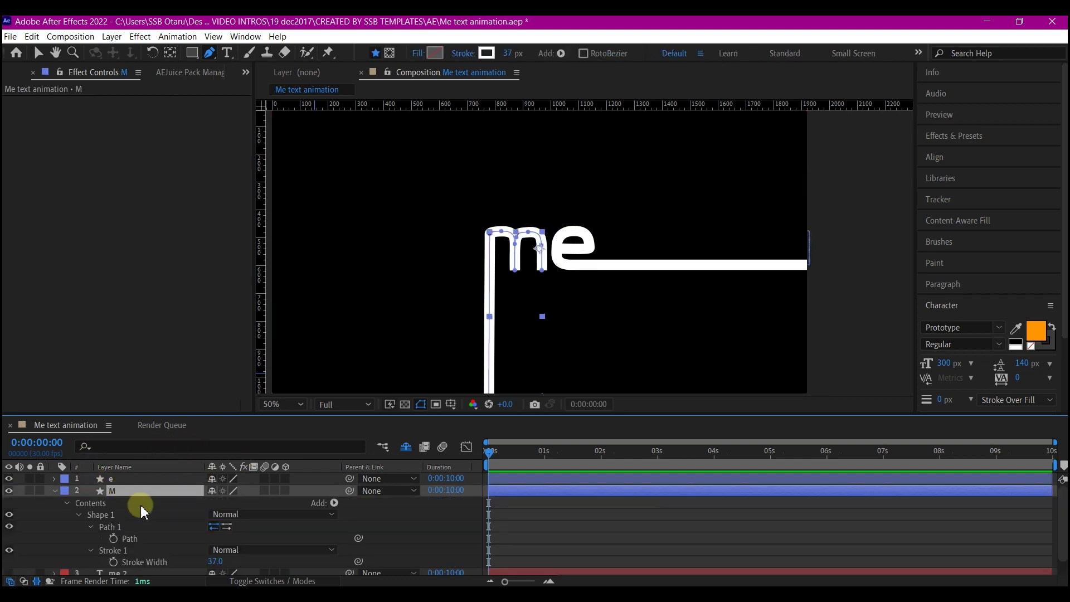
click(334, 504)
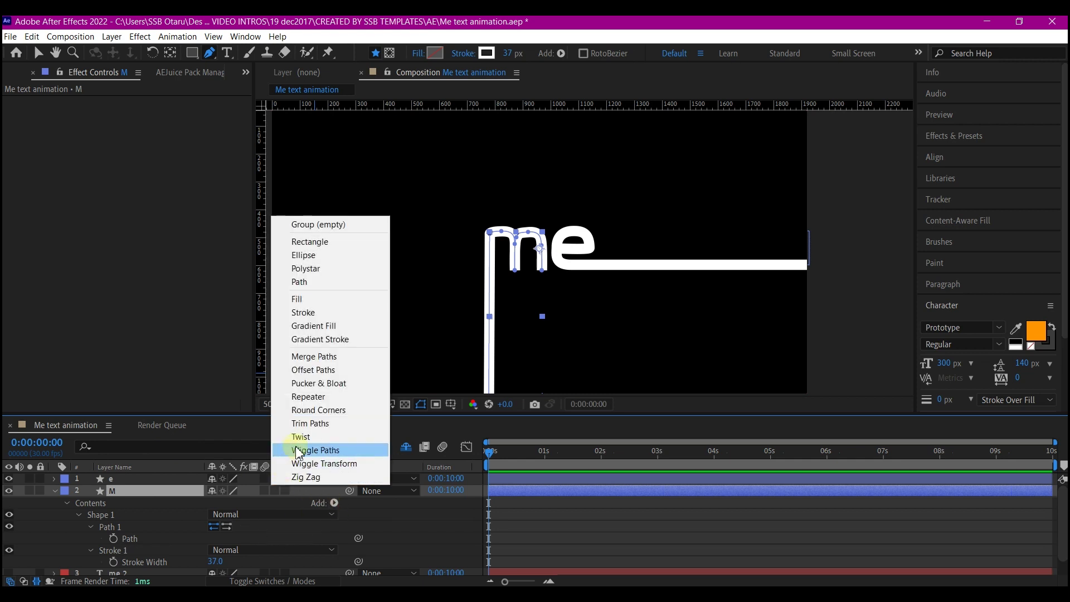
click(310, 424)
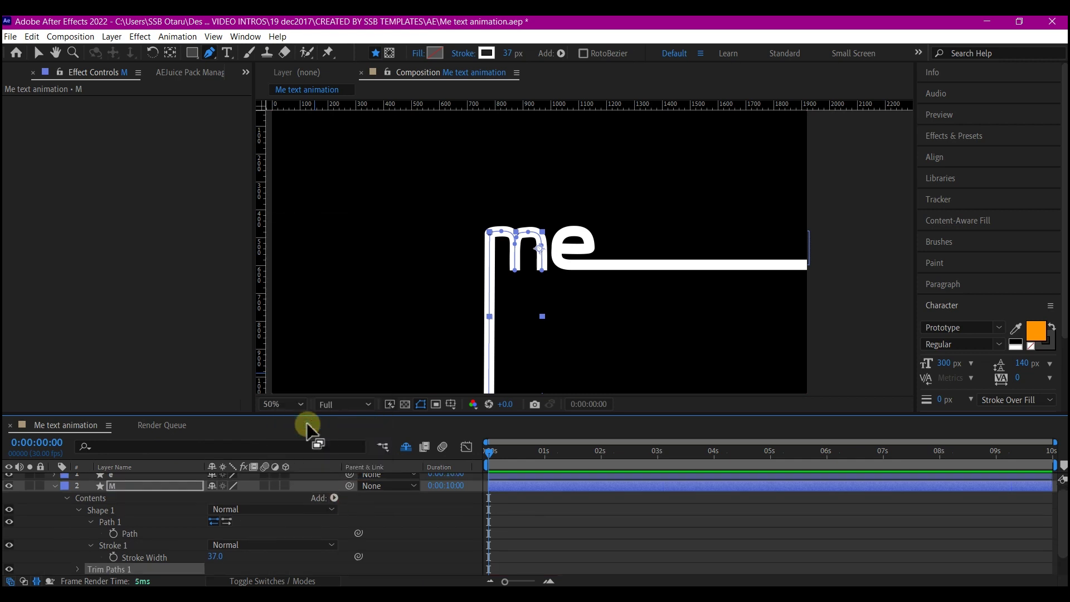
Keyframe the M stroke's Trim Paths End, setting it to 0% at time zero.
click(495, 454)
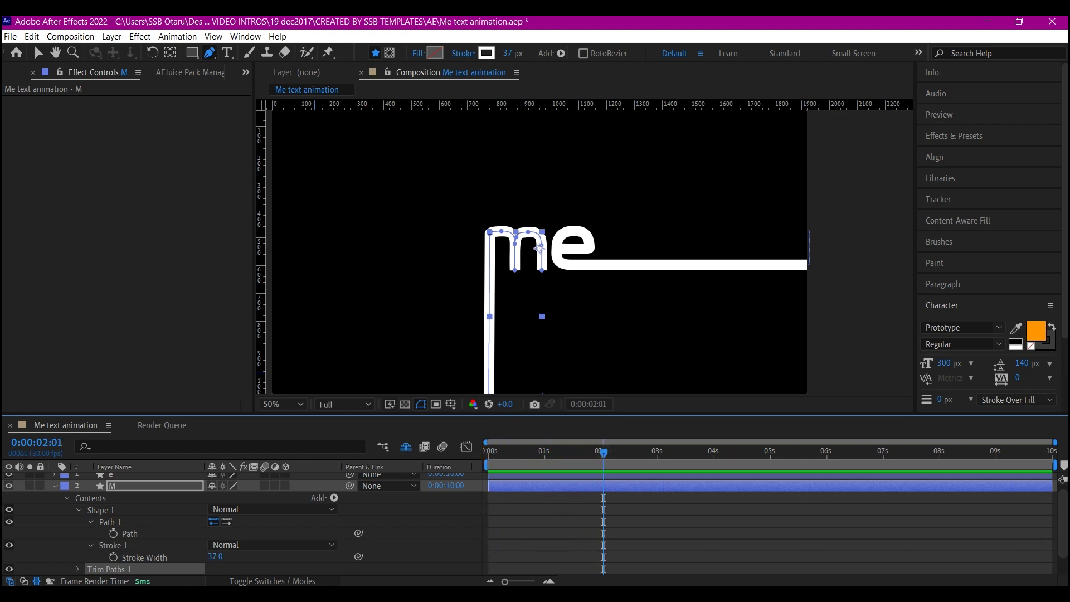
click(78, 569)
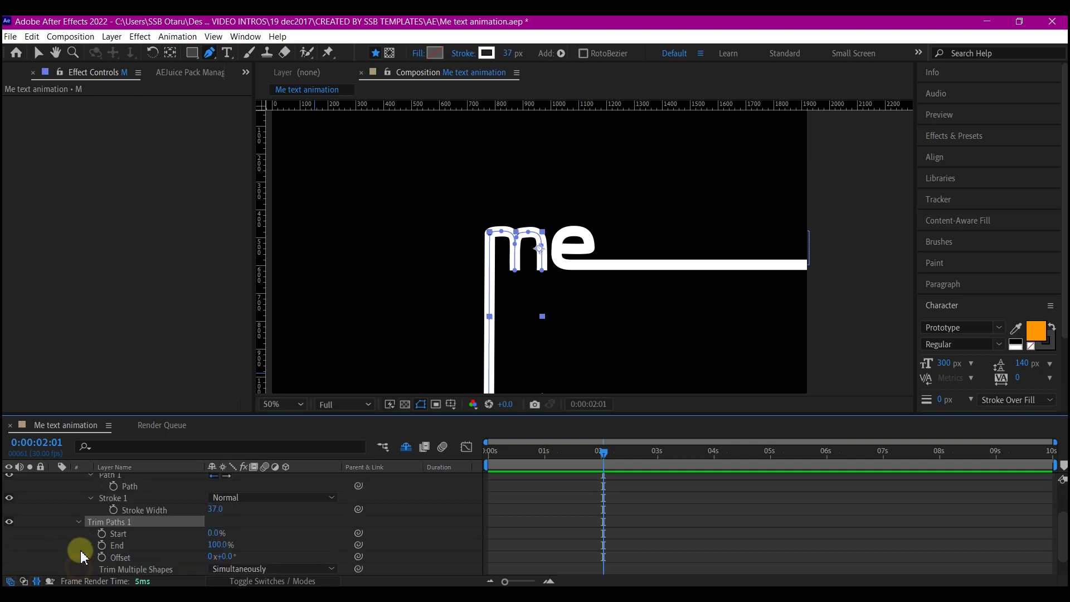
scroll(79, 552, down, 3)
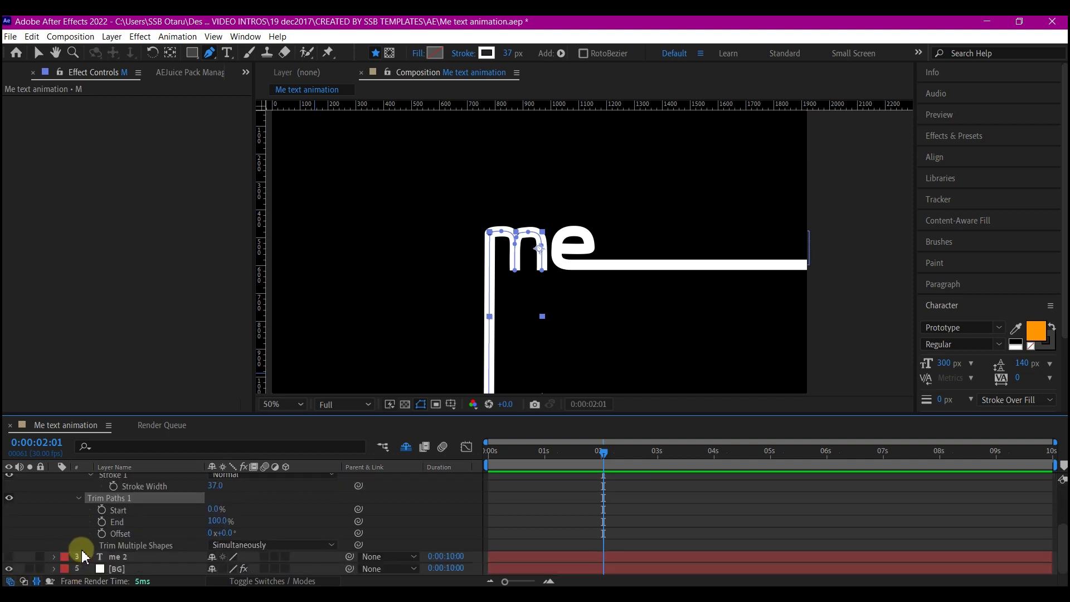
click(102, 522)
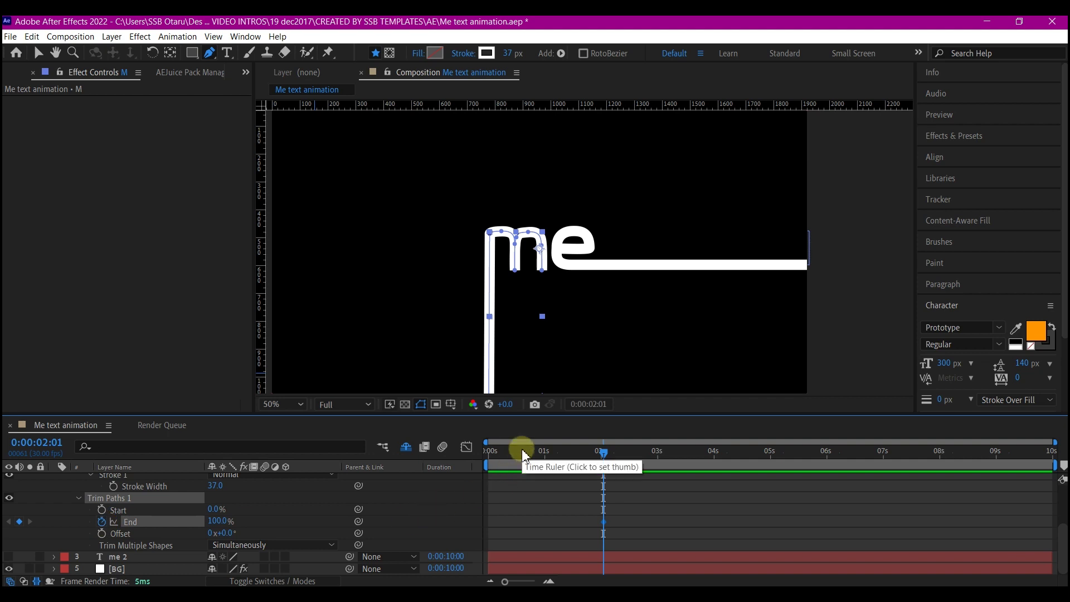
drag(521, 449, 485, 451)
click(225, 523)
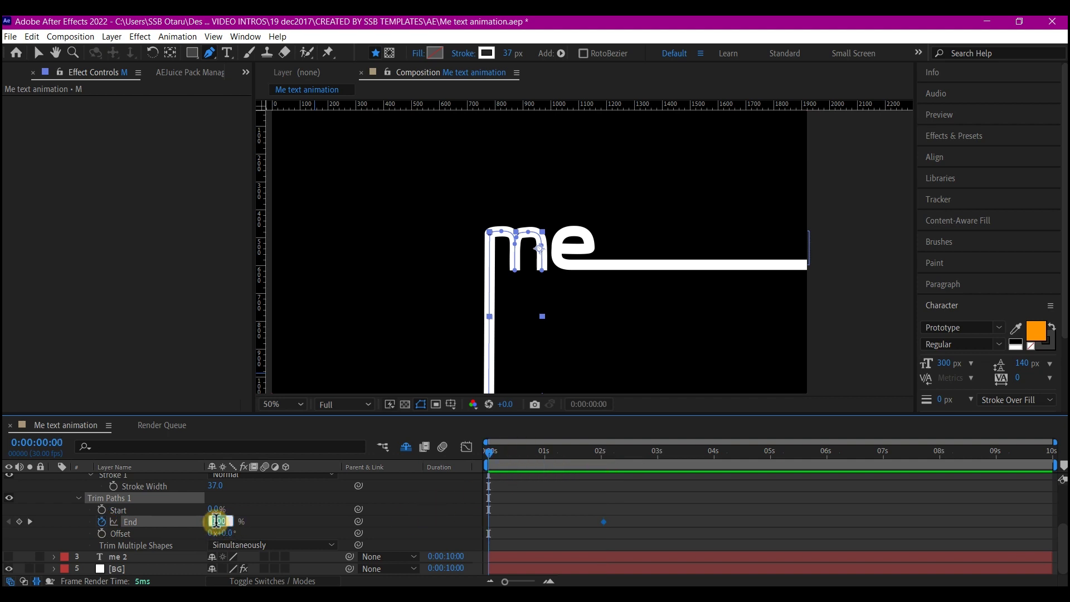
text(0)
key(Return)
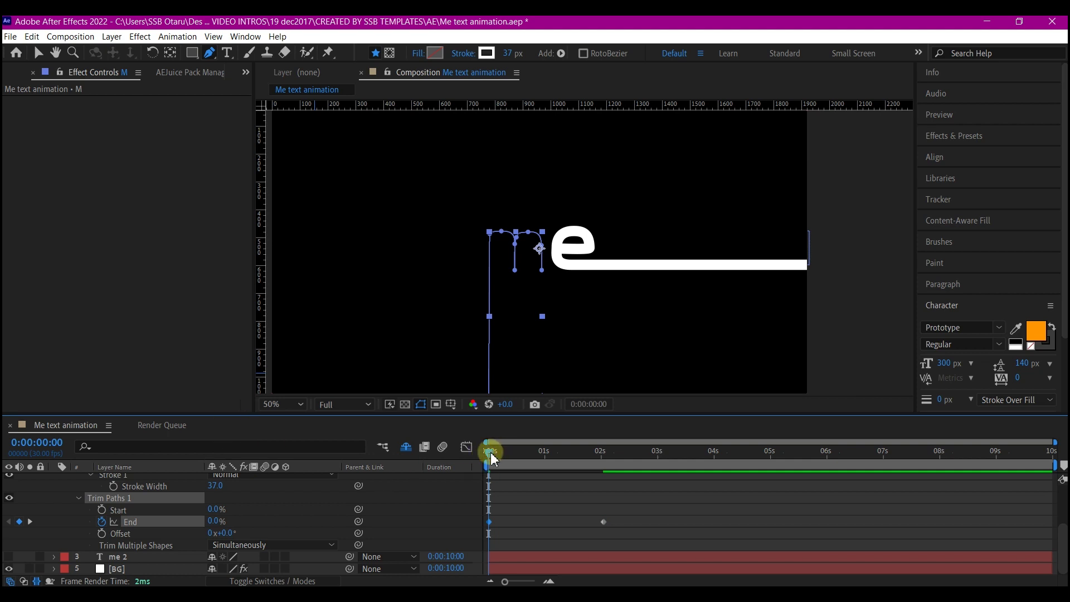
At about two seconds, add a Trim Paths Start keyframe and begin trimming the stroke's start.
mouse_move(494, 458)
mouse_down()
mouse_move(617, 477)
mouse_move(508, 488)
mouse_up()
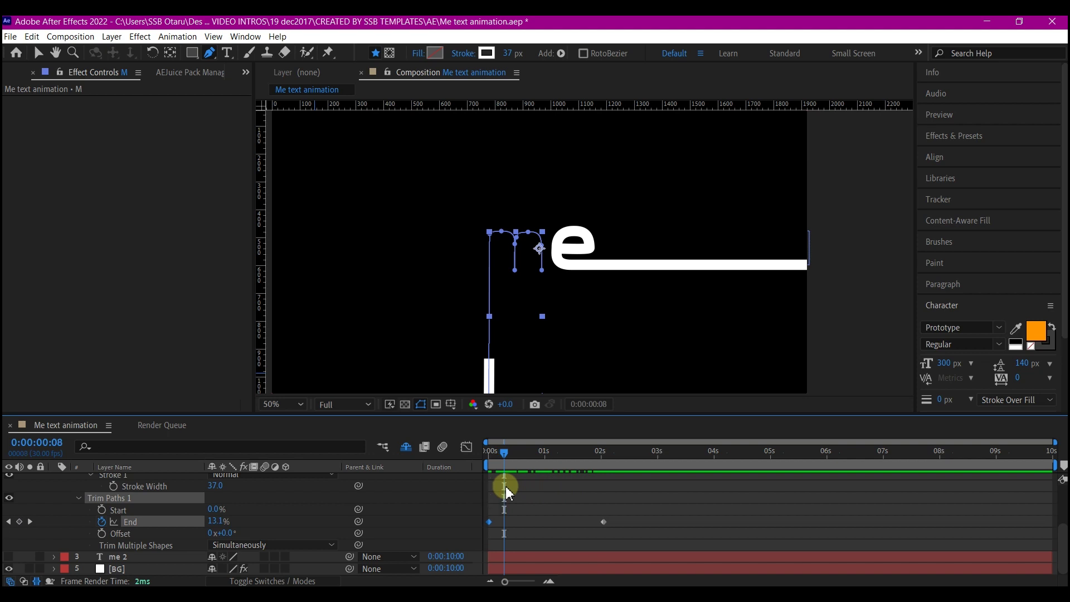
click(101, 510)
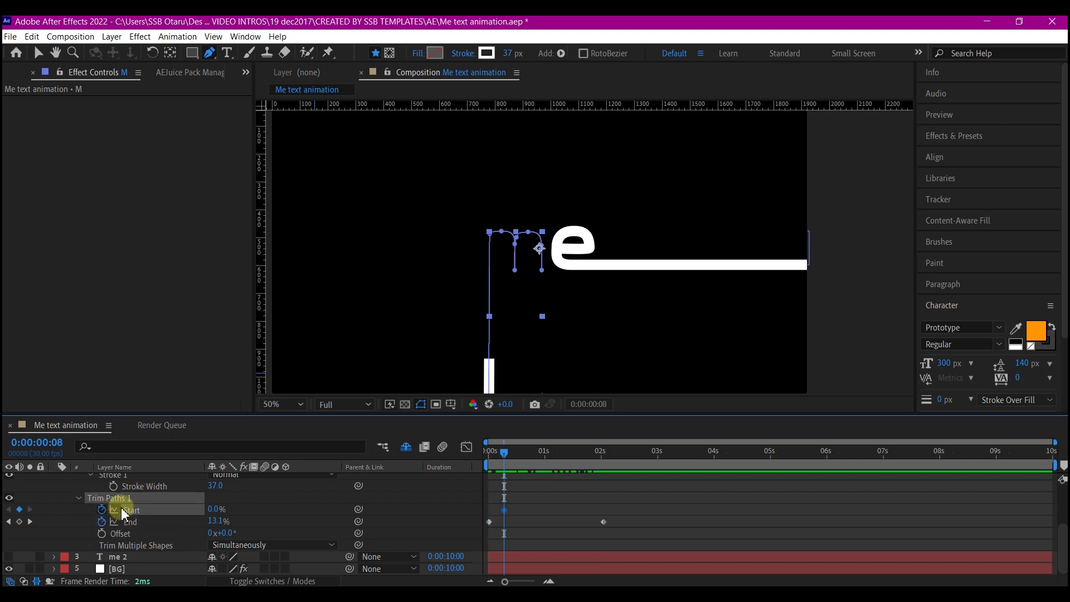
drag(506, 451, 609, 472)
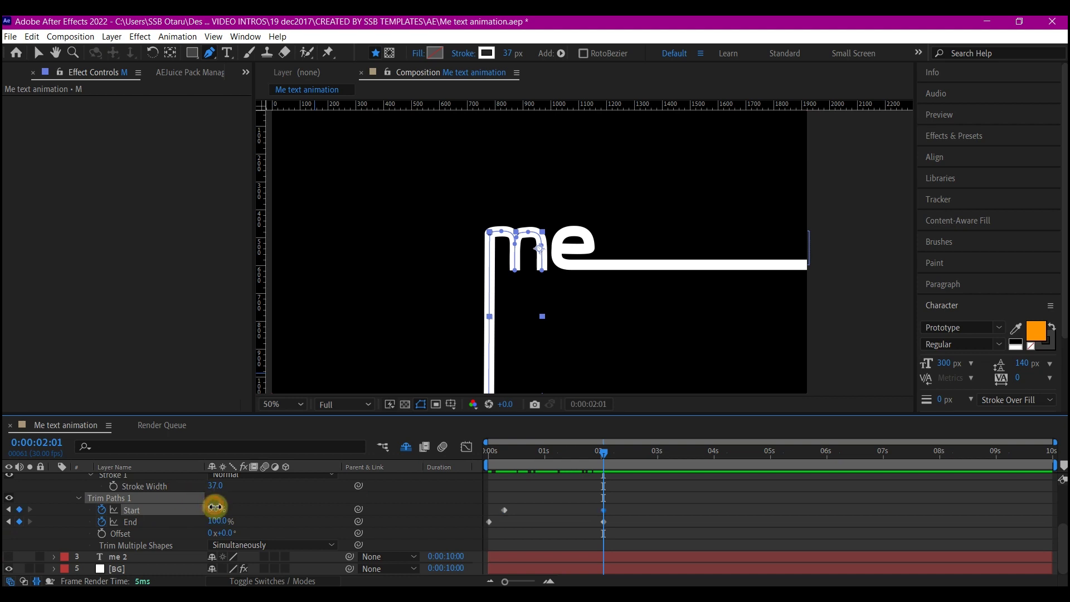
drag(216, 508, 232, 507)
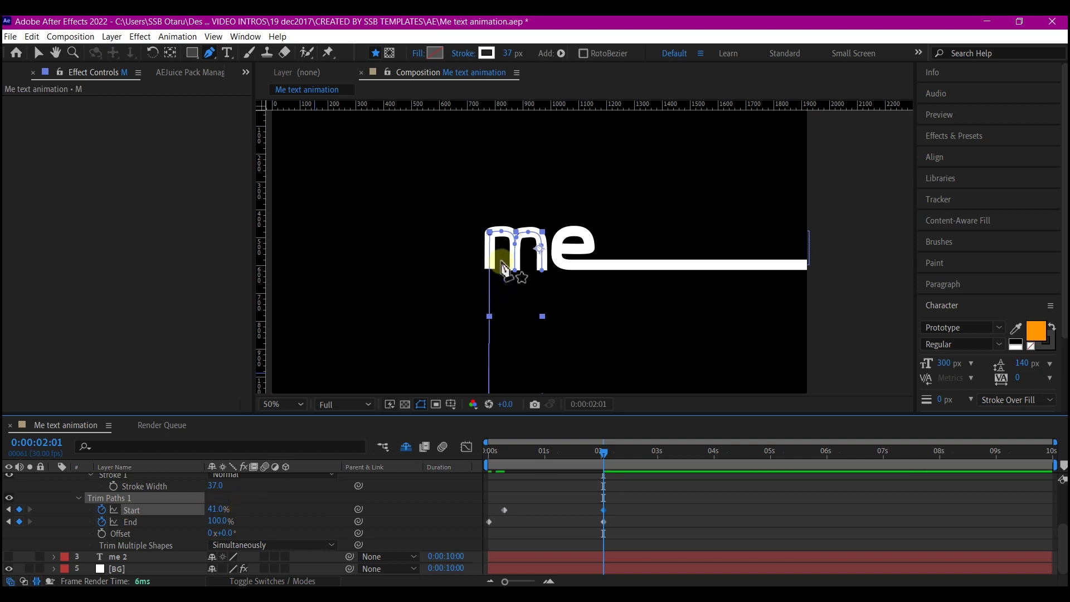
At 100% zoom, drag a guide to the text's bottom, set Start to 40%, then zoom back to 50%.
key(slash)
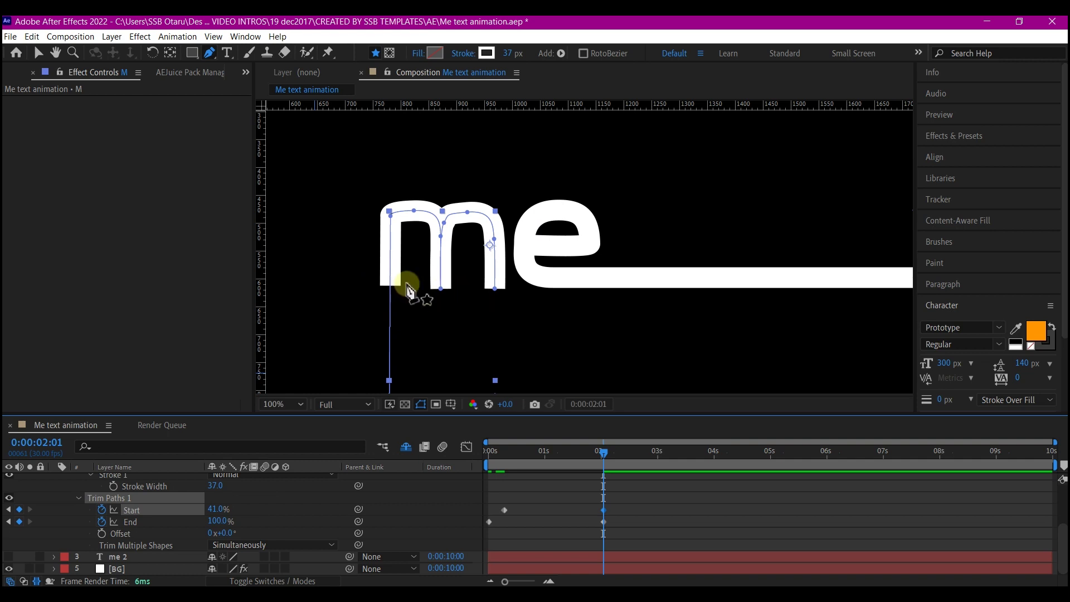
click(391, 105)
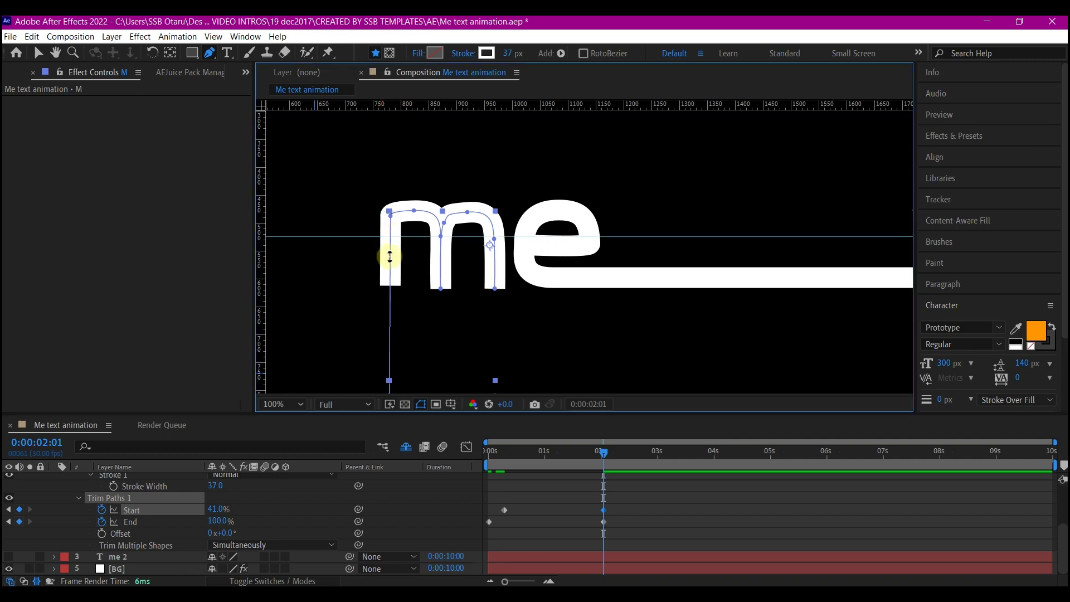
drag(392, 265, 394, 290)
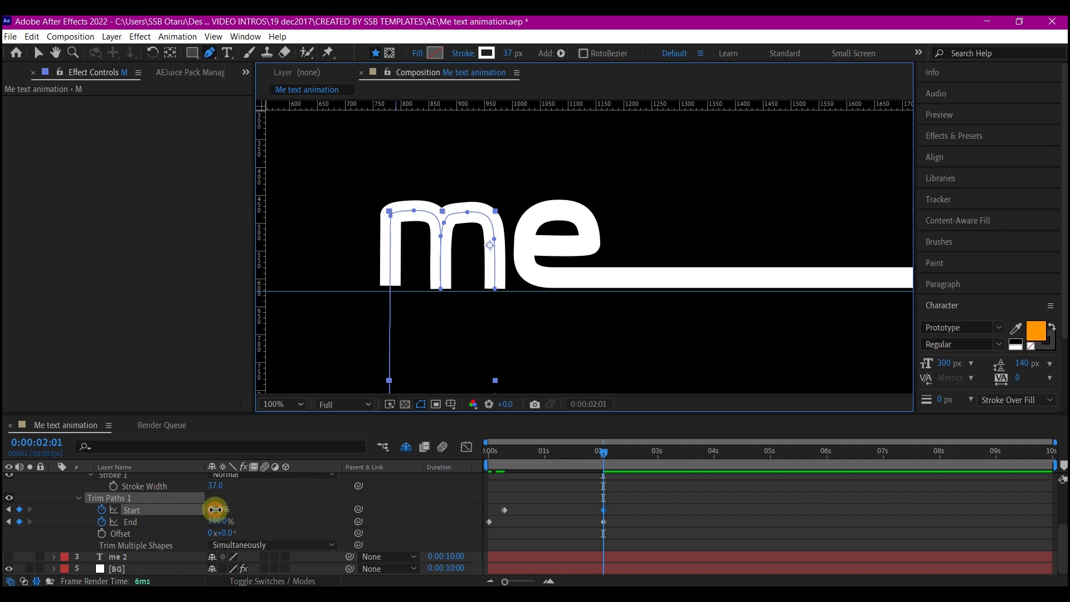
drag(215, 509, 219, 520)
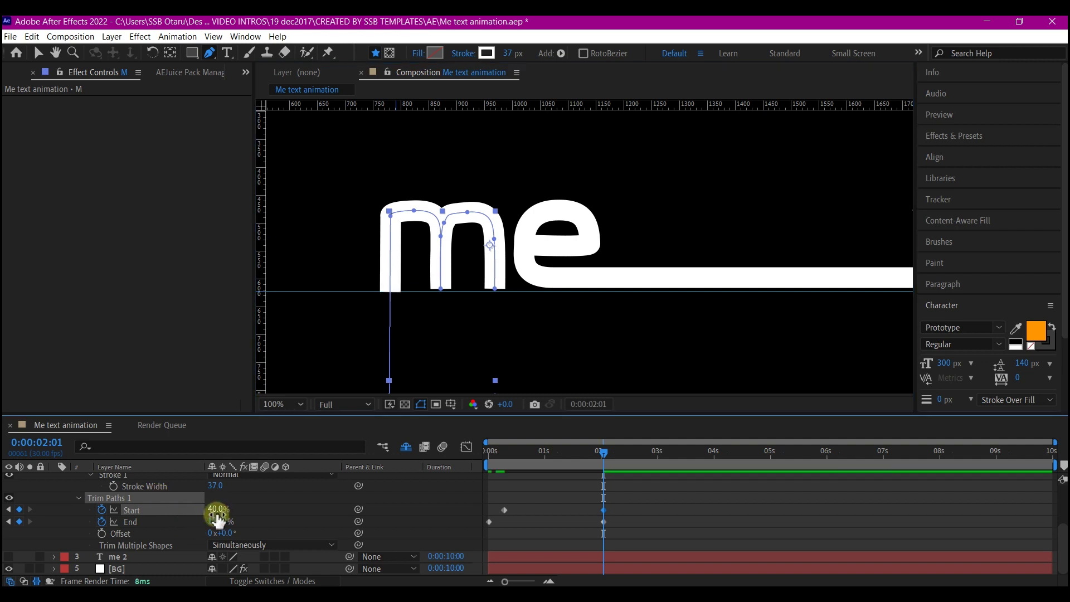
key(comma)
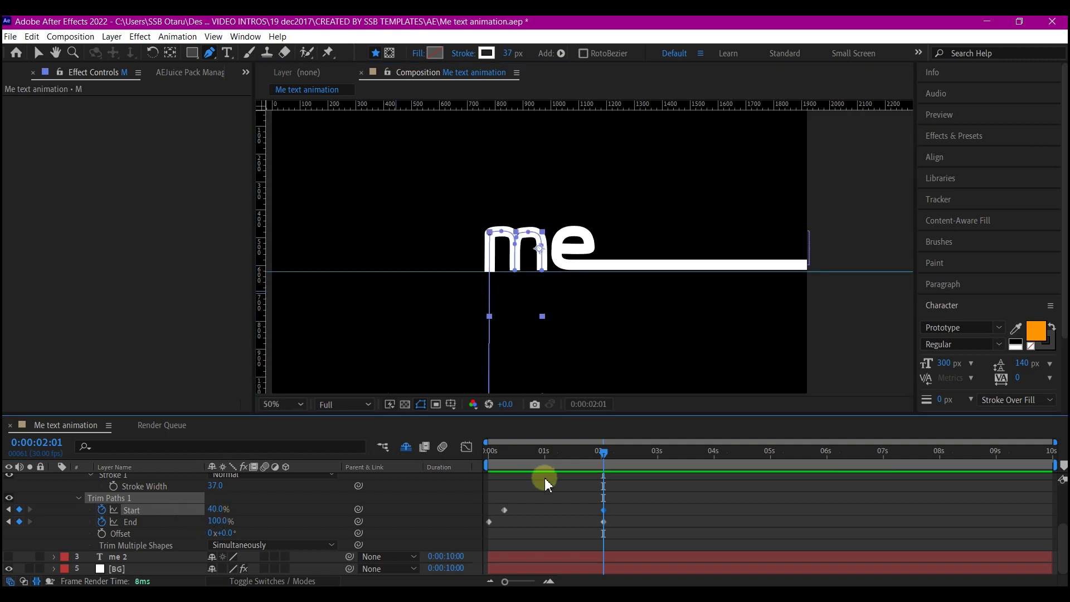
mouse_move(510, 450)
mouse_down()
mouse_move(474, 453)
mouse_move(612, 467)
mouse_up()
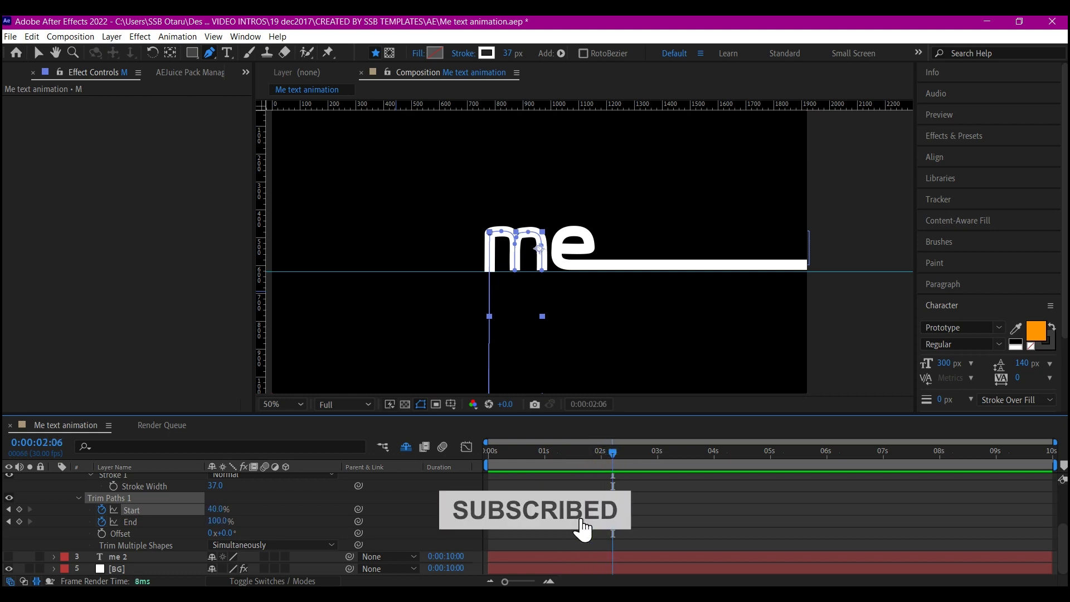
Apply Easy Ease to the M stroke's Trim Paths Start and End keyframes.
click(650, 505)
drag(650, 504, 478, 520)
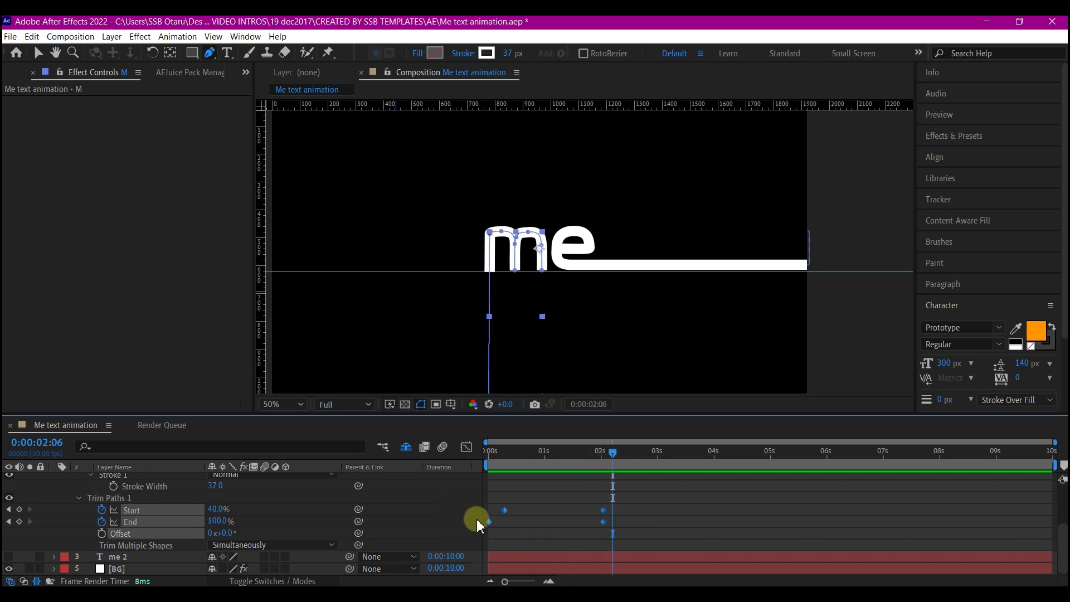
right_click(507, 510)
mouse_move(543, 503)
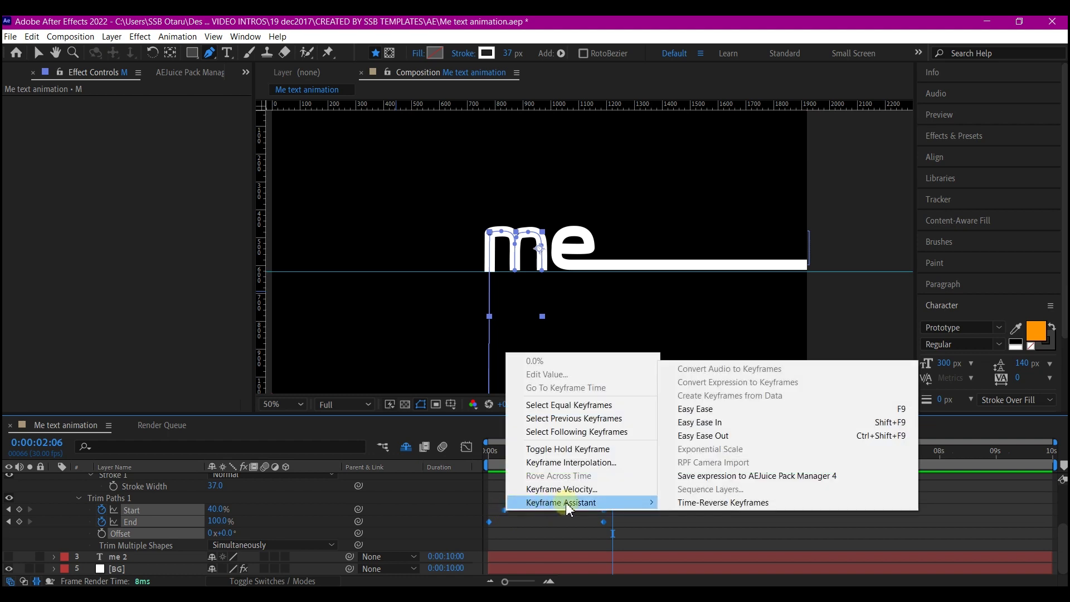
click(732, 410)
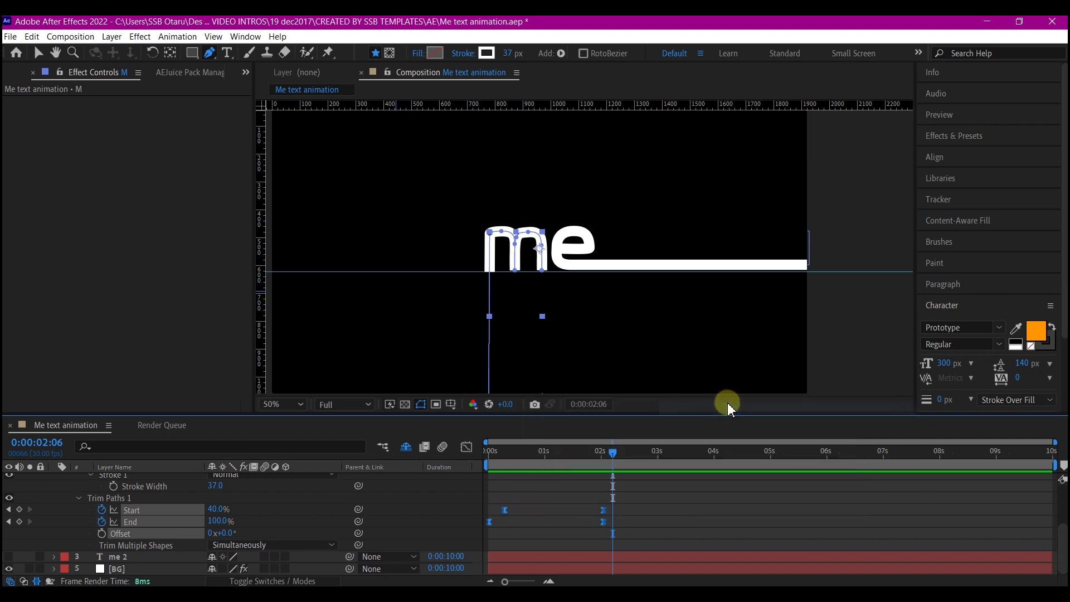
In the Graph Editor, drag the influence handles so the speed curves peak early.
drag(641, 493, 579, 545)
click(466, 447)
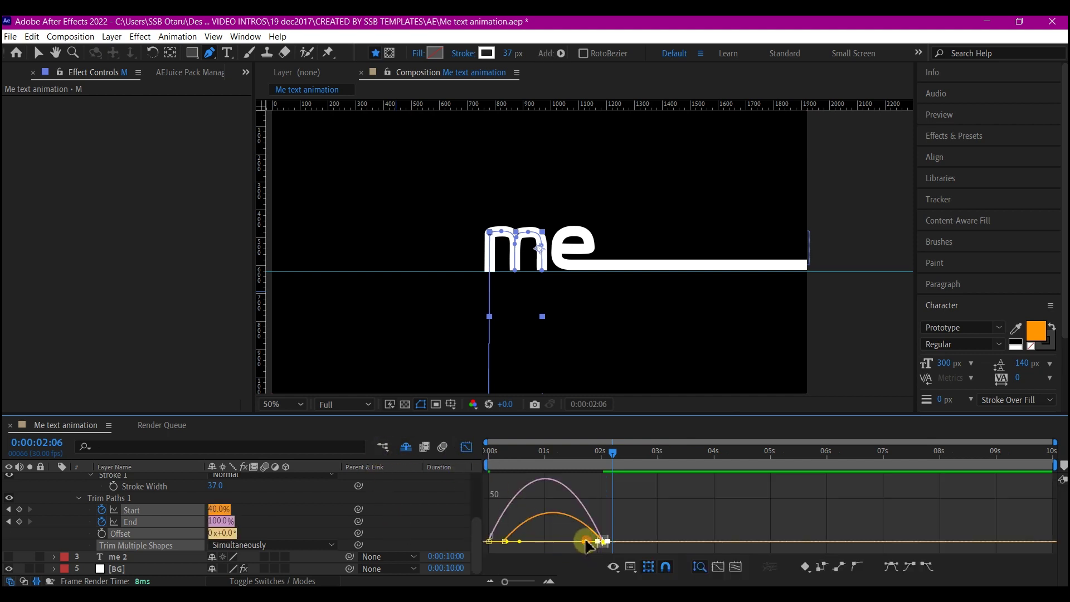
drag(586, 544, 549, 548)
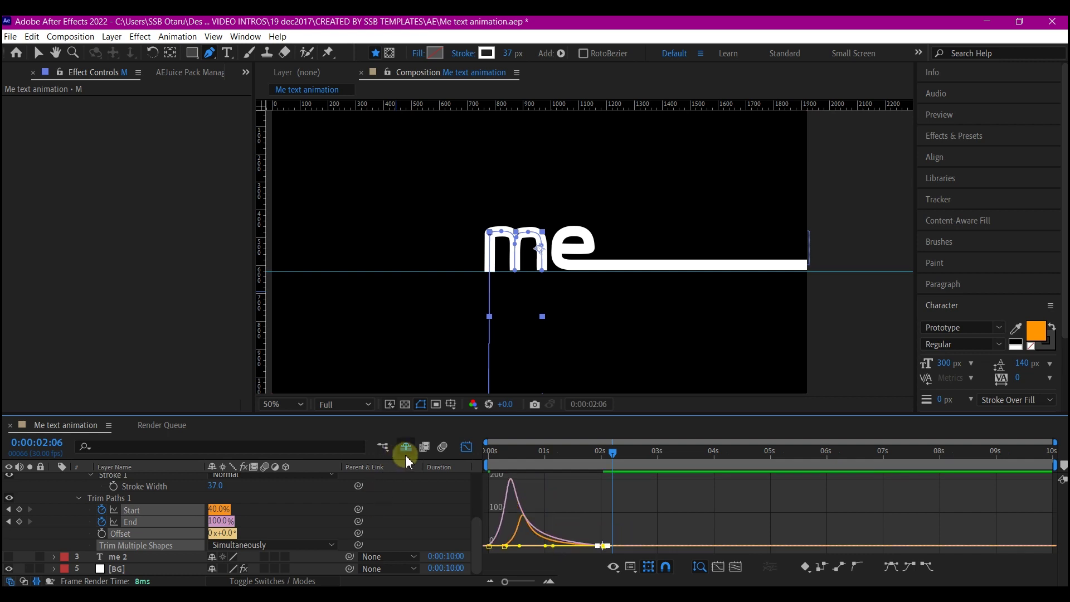
Close the Graph Editor, preview the strokes, and end the work area at 0:00:02:28.
click(466, 447)
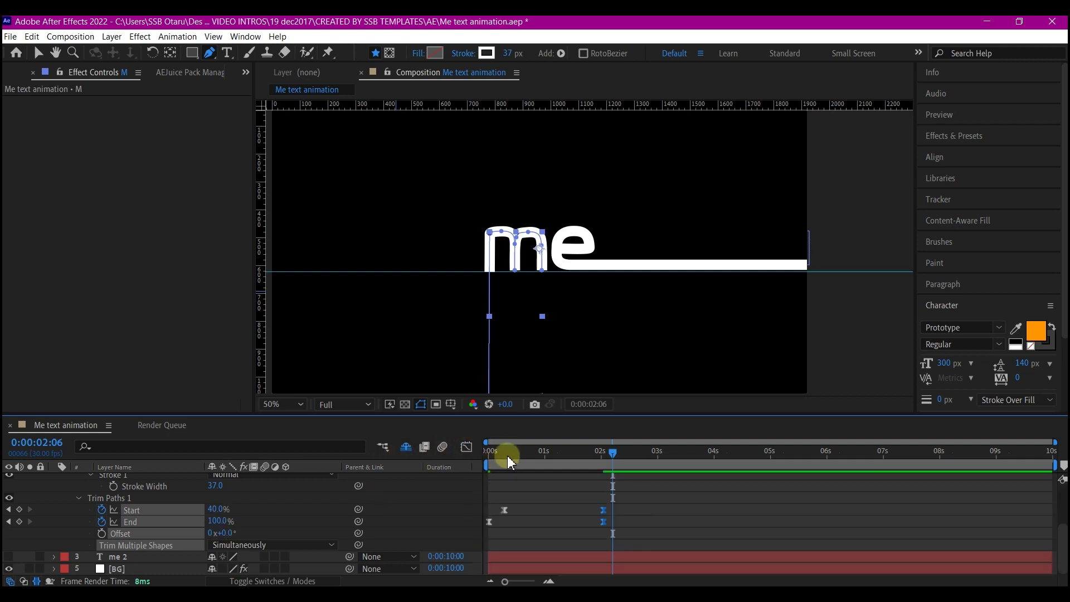
drag(507, 456, 471, 458)
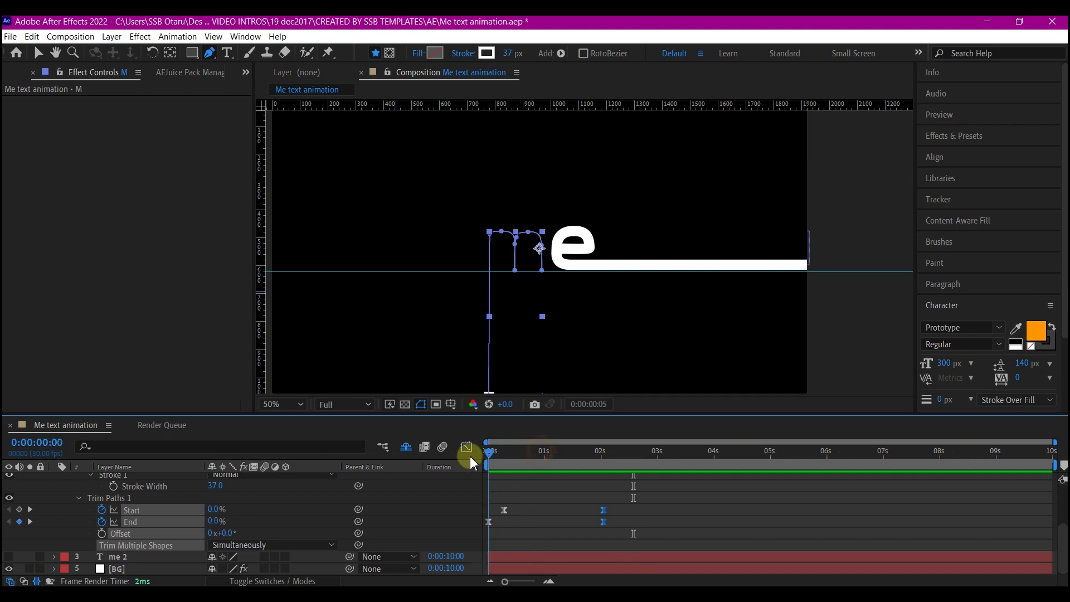
key(space)
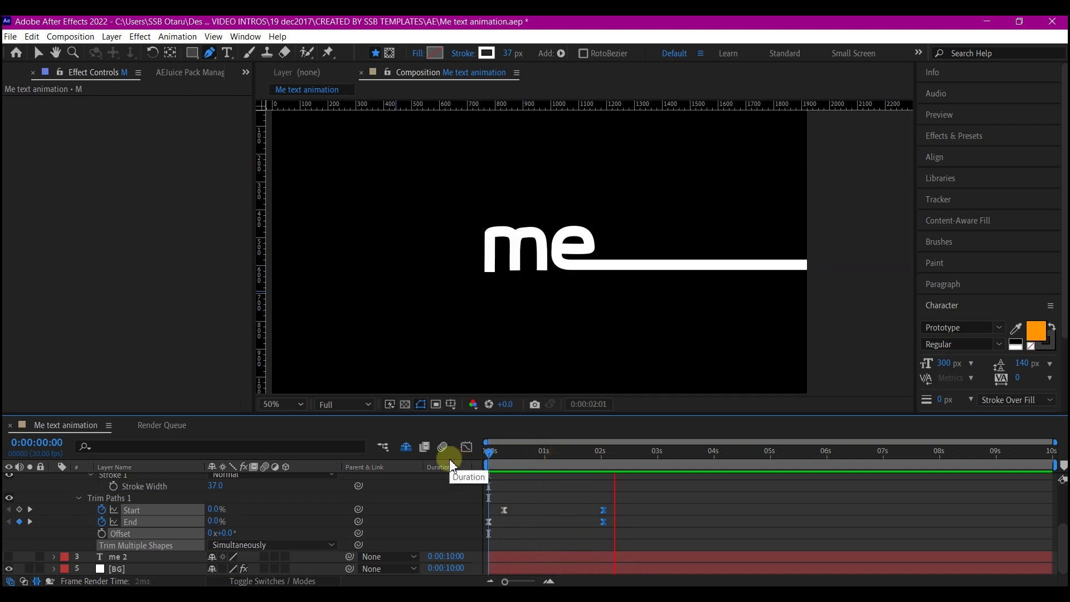
key(space)
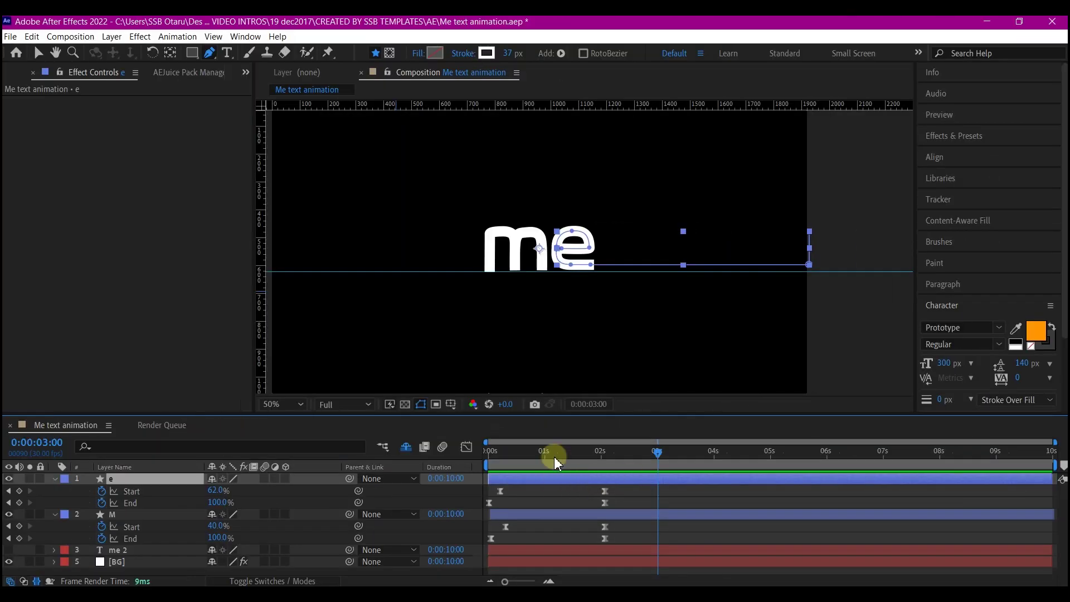
mouse_move(659, 452)
mouse_down()
mouse_move(681, 451)
mouse_move(654, 458)
mouse_up()
key(n)
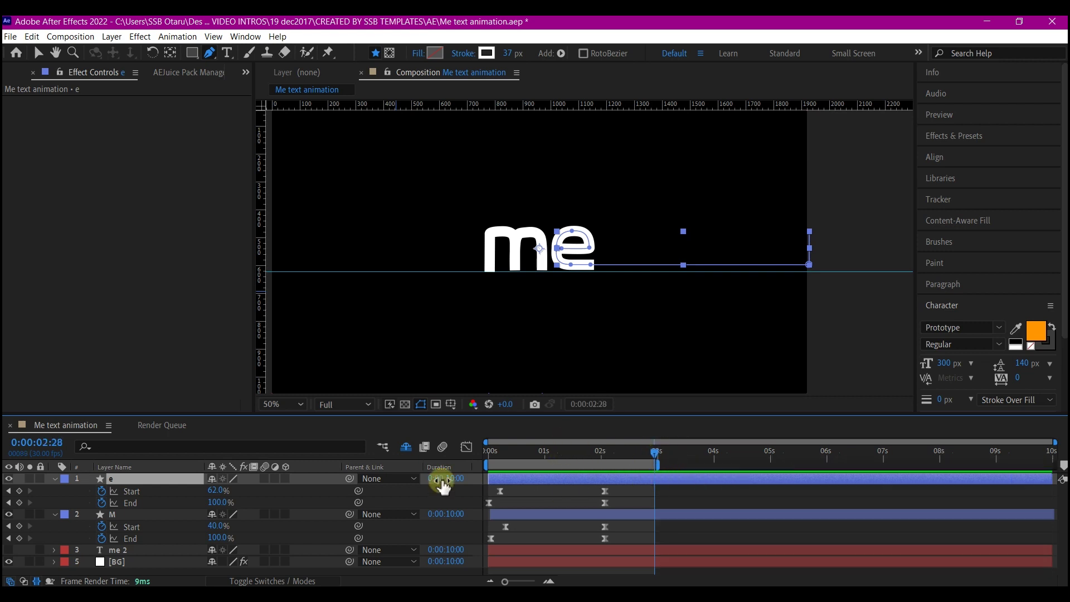
mouse_move(507, 460)
mouse_down()
mouse_move(454, 452)
mouse_move(458, 470)
mouse_up()
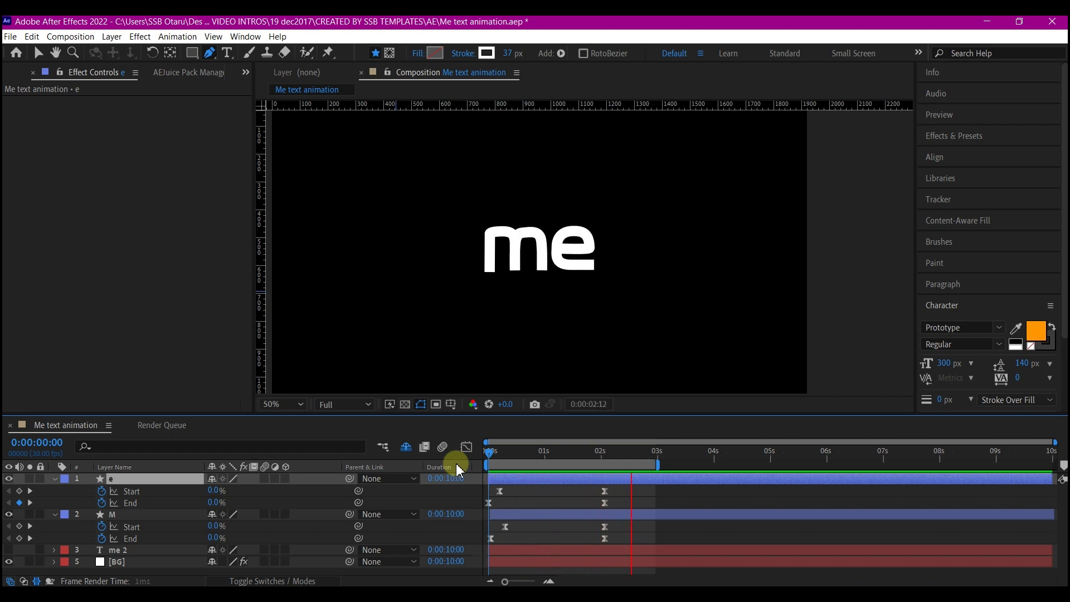
Duplicate layer M as M 2 and shift the original M slightly later in time.
click(530, 513)
key(ctrl+d)
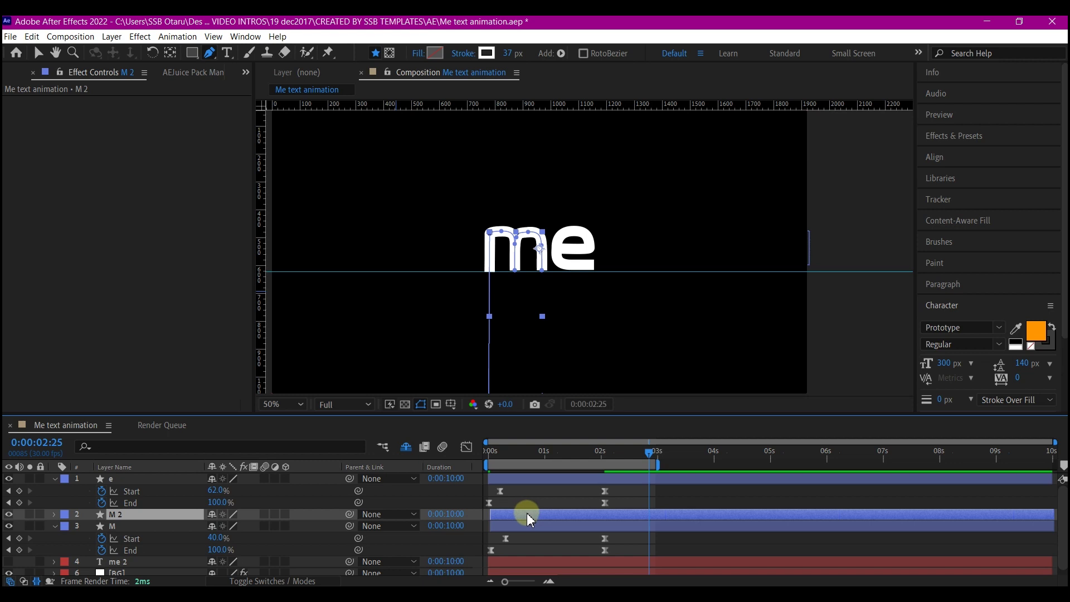
mouse_move(520, 516)
mouse_down()
mouse_move(511, 520)
mouse_move(520, 531)
mouse_move(544, 534)
mouse_up()
click(510, 527)
key(space)
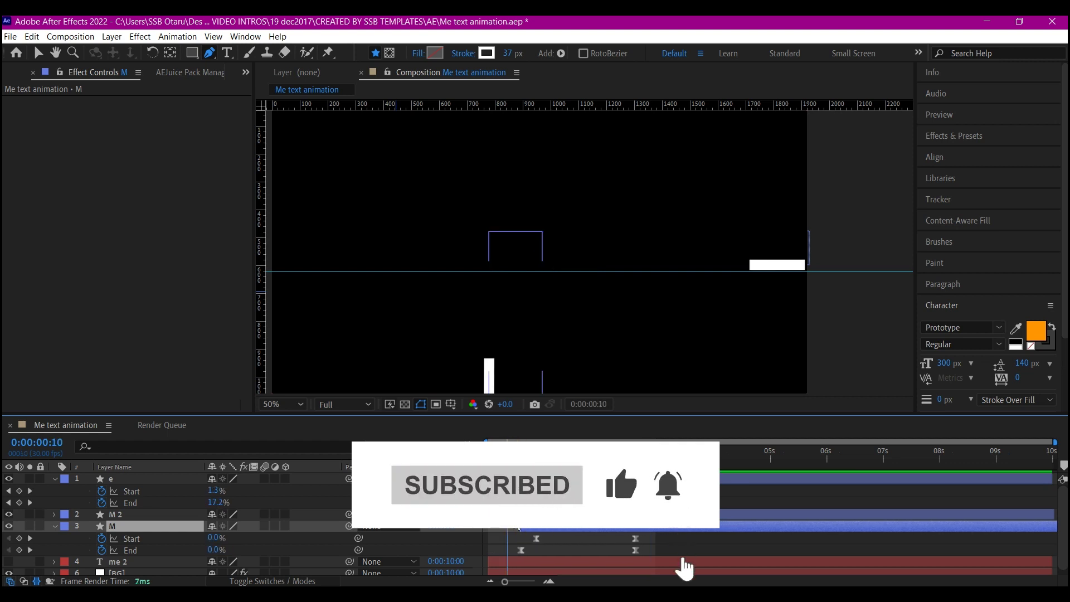
Raise M 2's final Trim Paths Start keyframe to 100% and scrub to check the wipe-off.
click(514, 513)
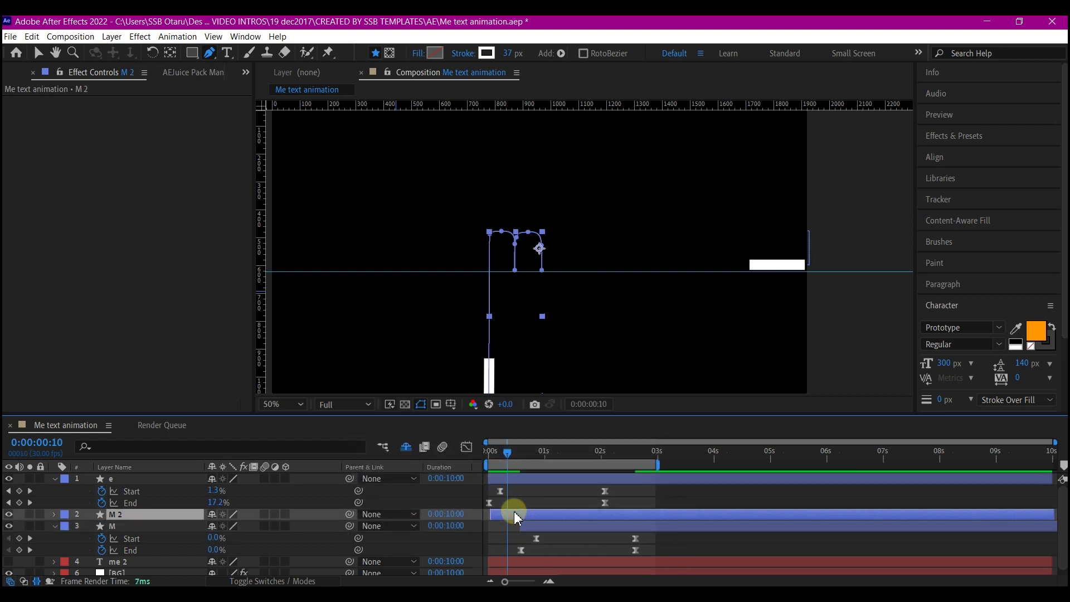
key(u)
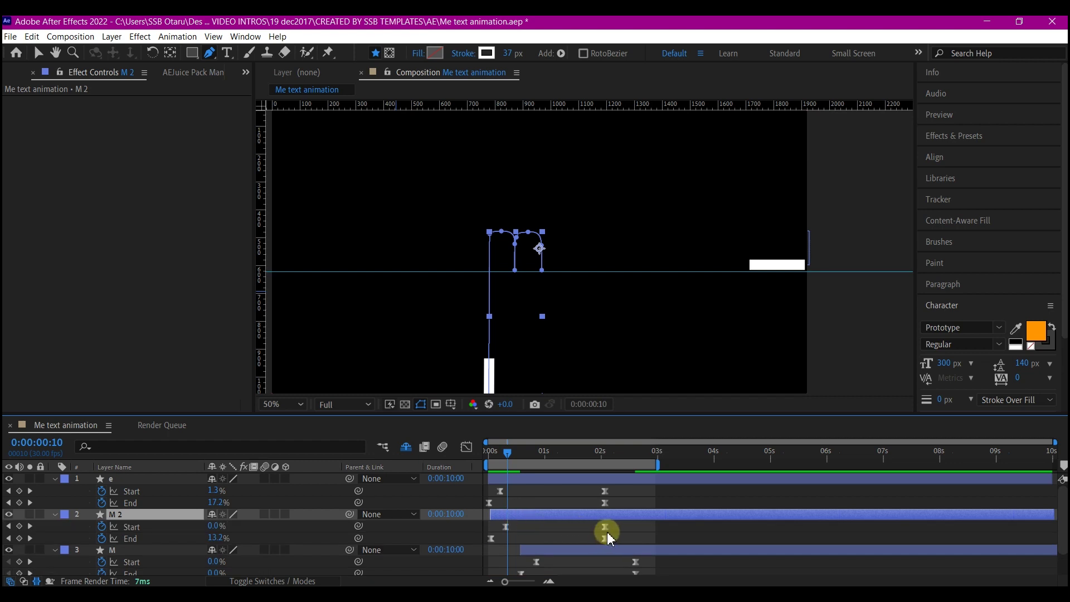
click(82, 512)
click(606, 527)
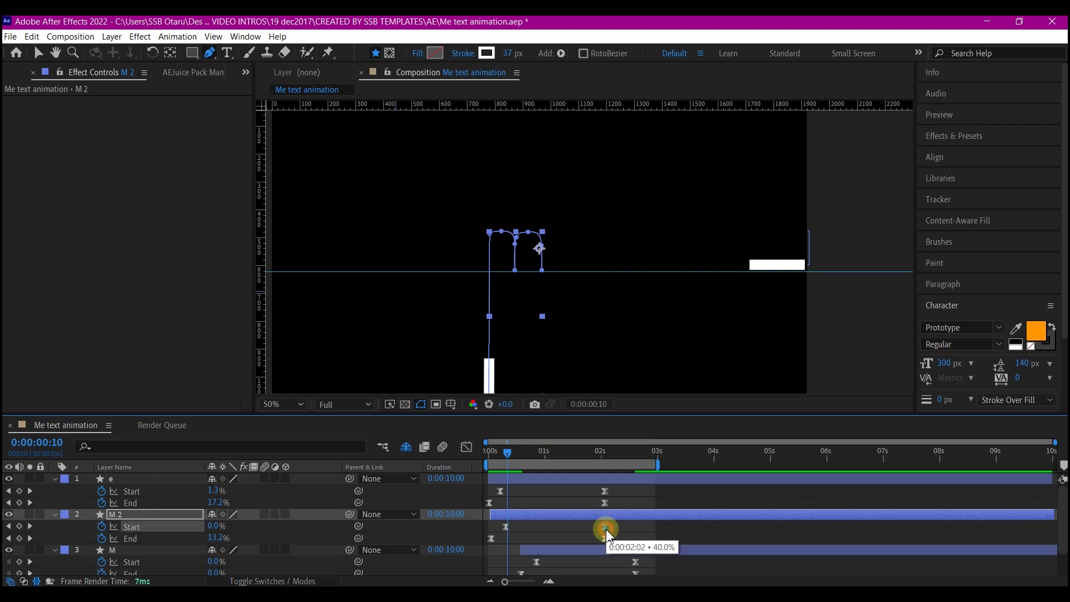
click(12, 554)
click(9, 551)
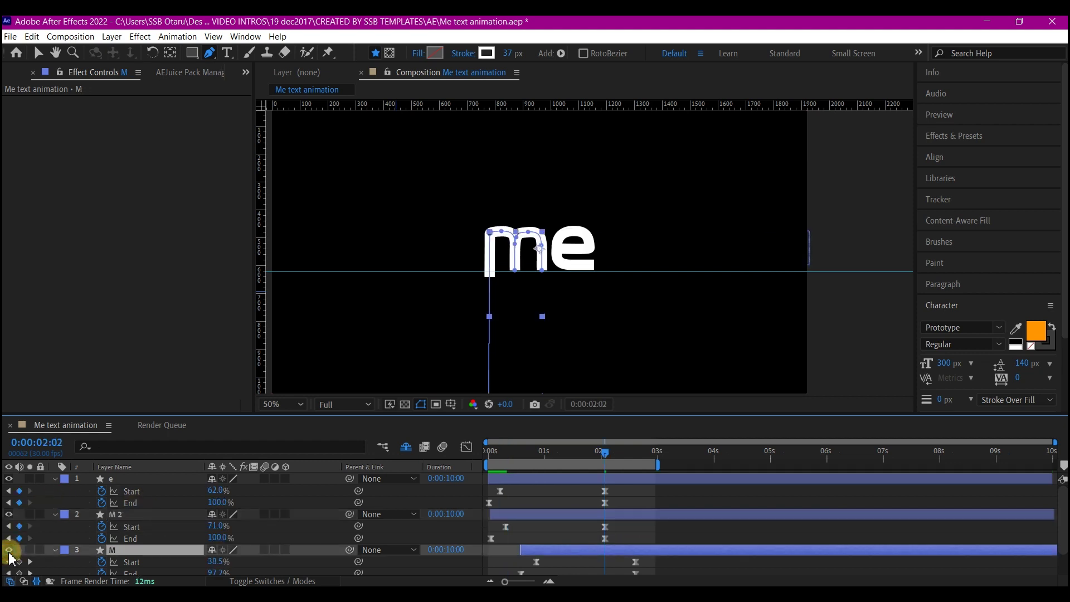
click(9, 551)
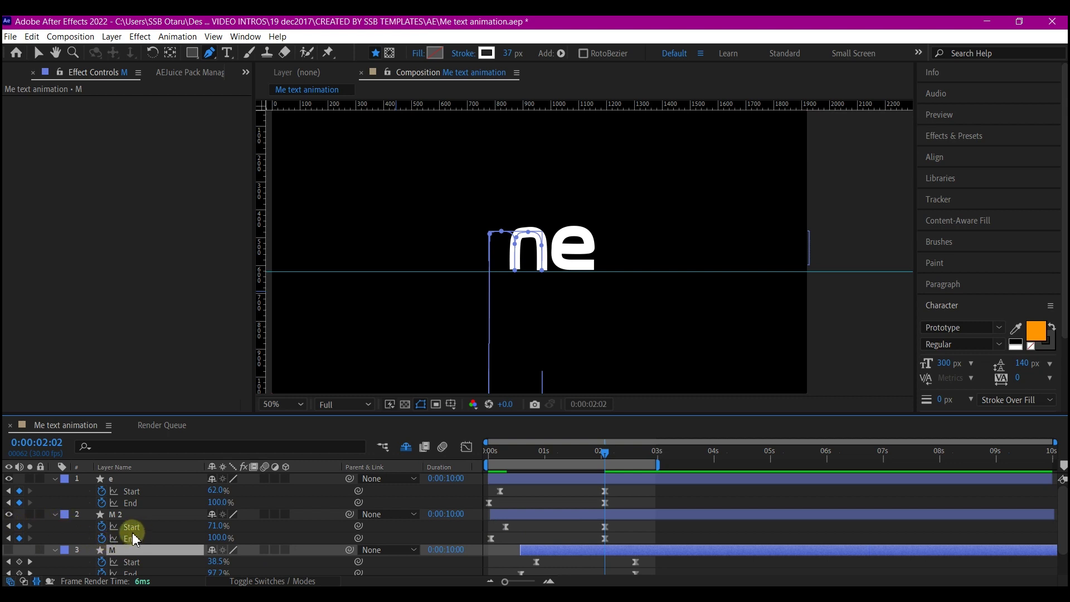
click(118, 515)
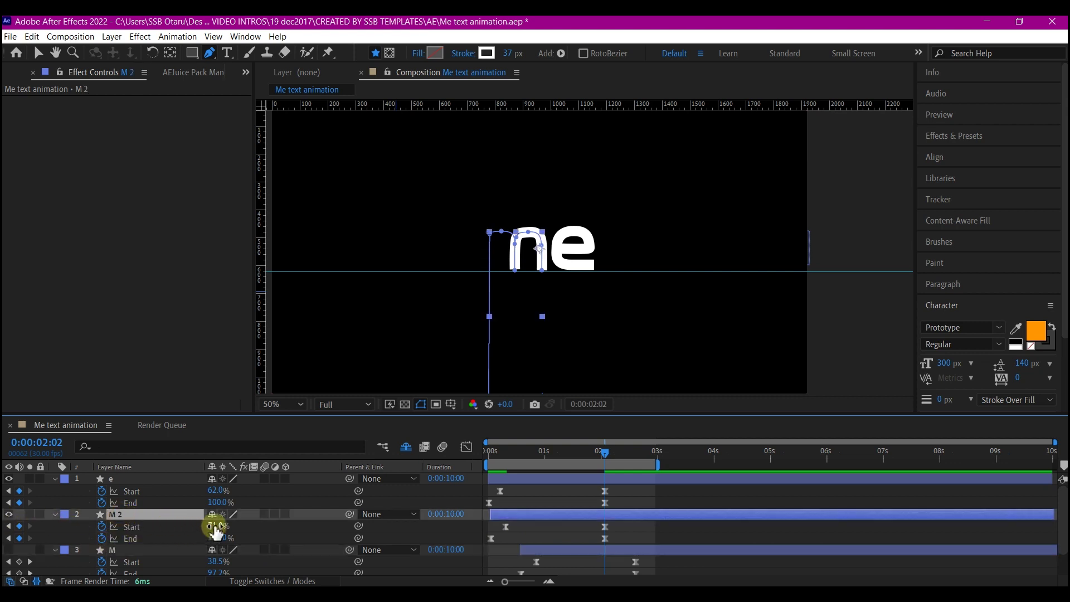
drag(215, 525, 268, 530)
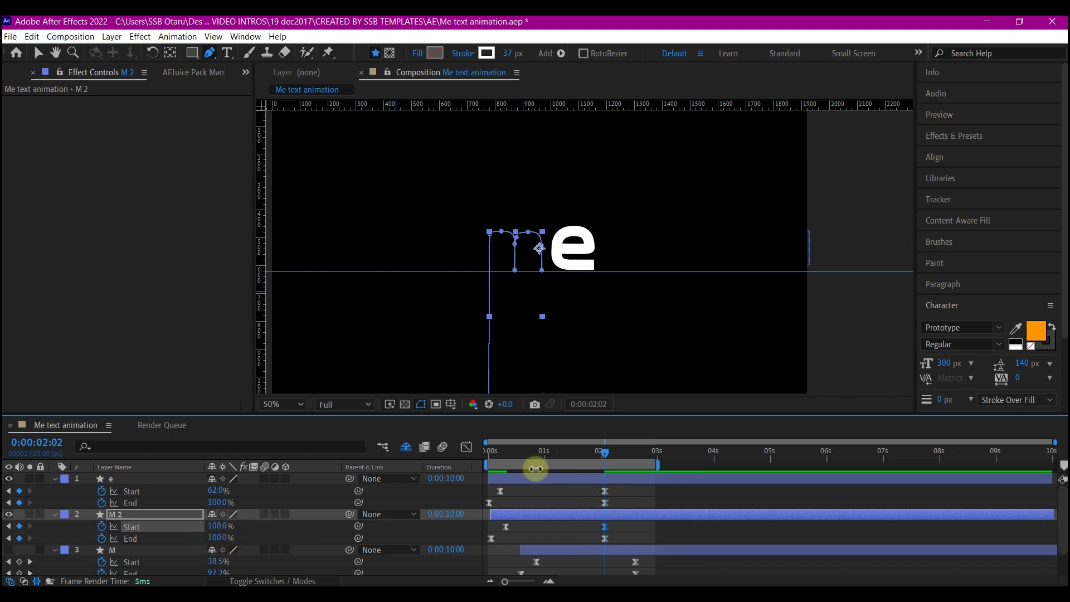
mouse_move(507, 459)
mouse_down()
mouse_move(470, 450)
mouse_move(590, 493)
mouse_move(515, 505)
mouse_move(580, 506)
mouse_move(545, 509)
mouse_move(563, 530)
mouse_move(580, 516)
mouse_up()
Recolour layer M 2's stroke to blue 0057DA.
click(580, 514)
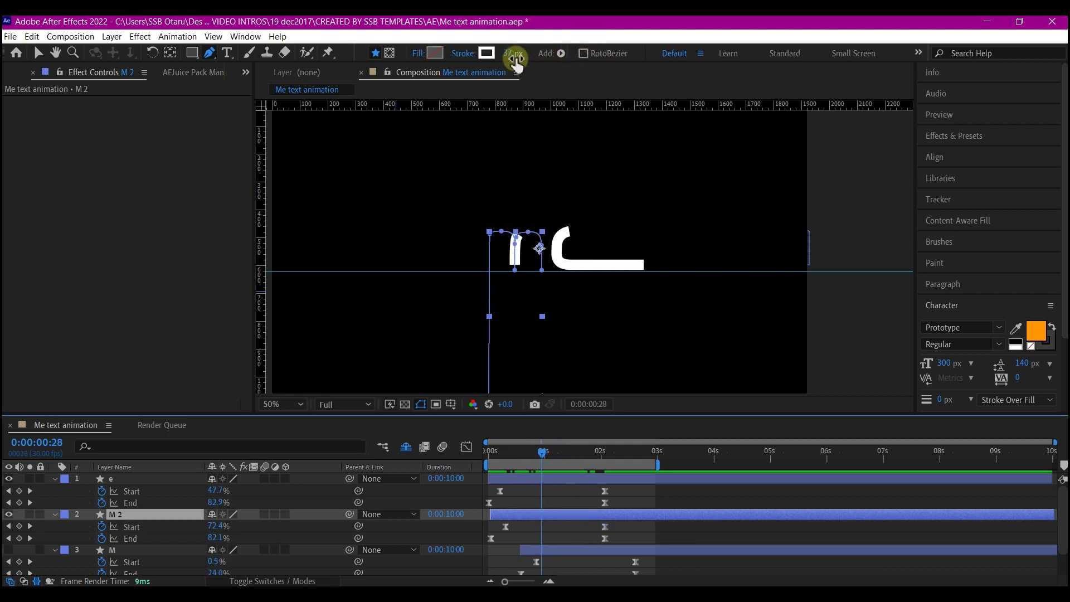
click(488, 54)
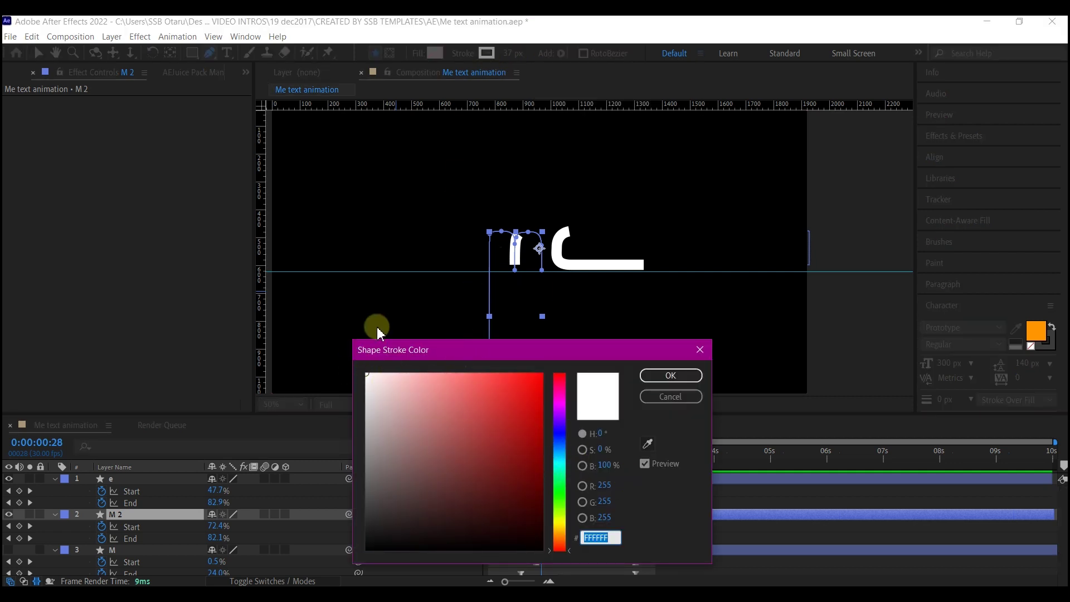
click(562, 445)
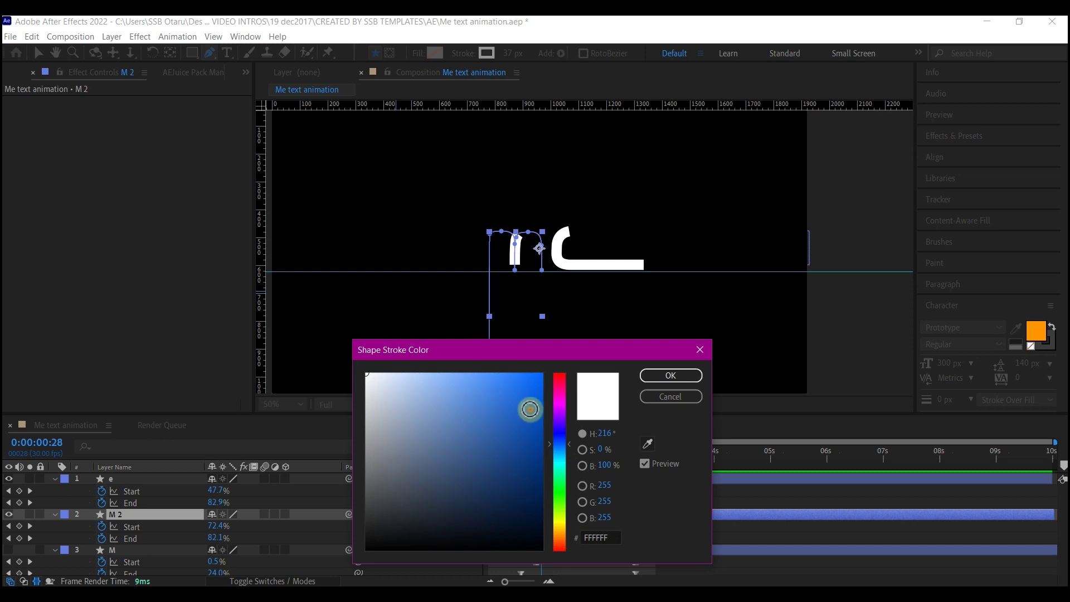
drag(530, 409, 544, 398)
click(669, 378)
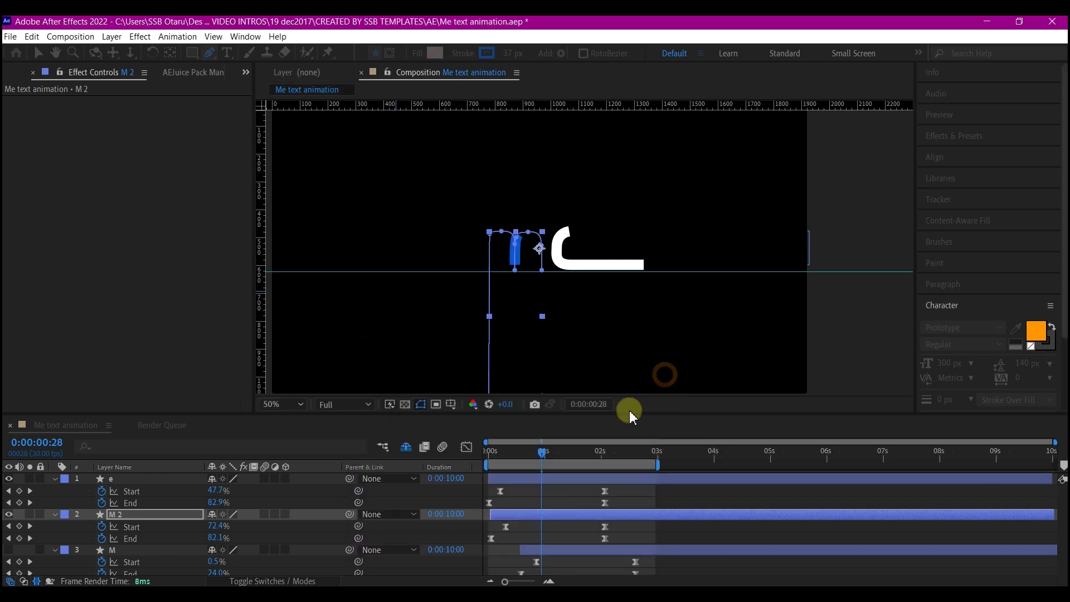
Duplicate M 2 as M 3 and give its stroke the dark purple 36004B.
click(531, 519)
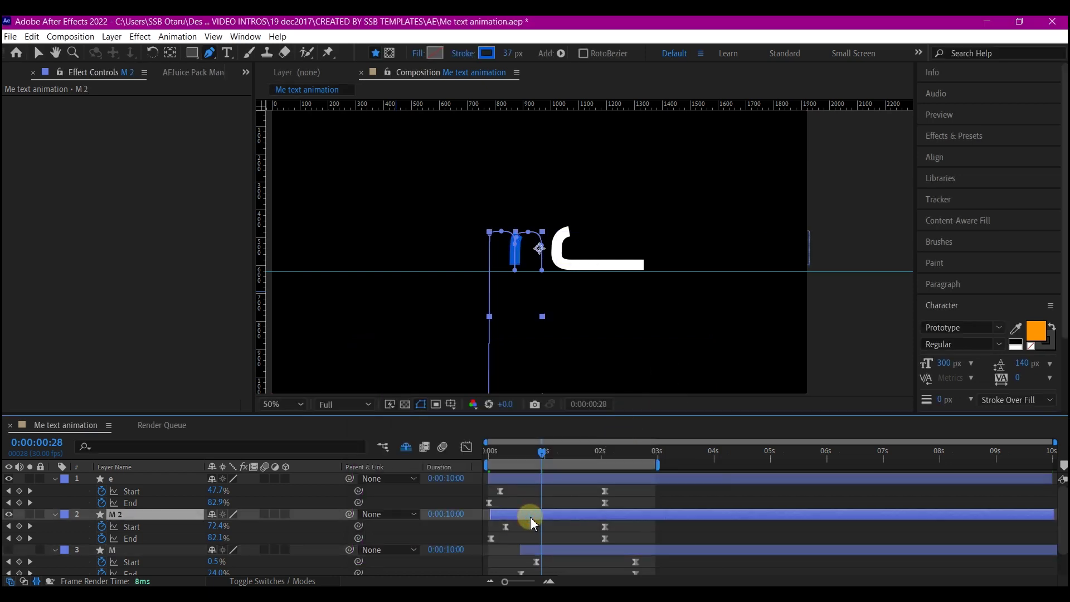
key(ctrl+d)
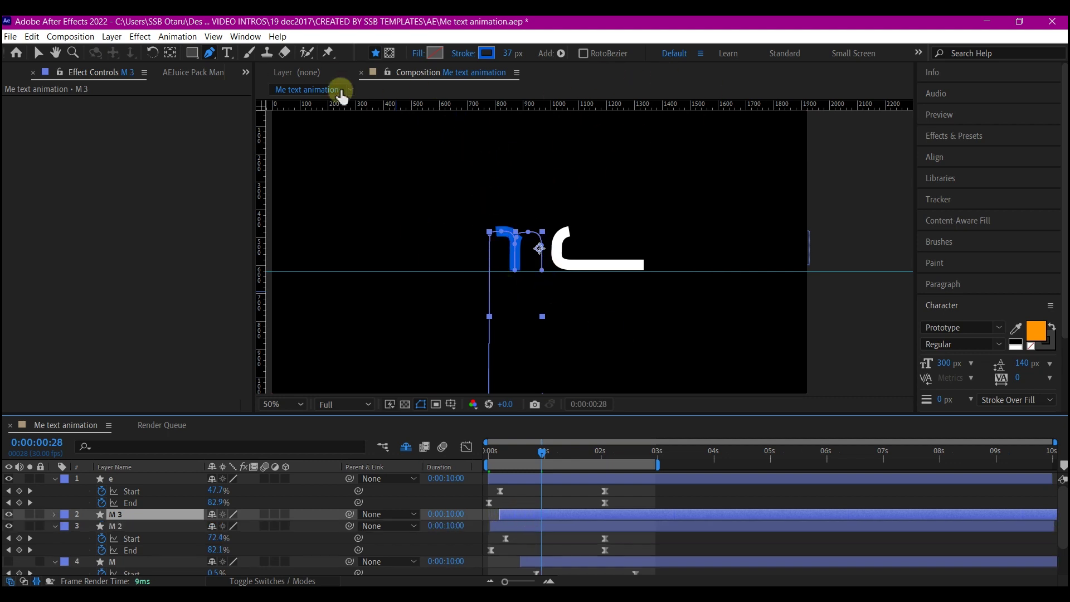
click(489, 54)
click(543, 497)
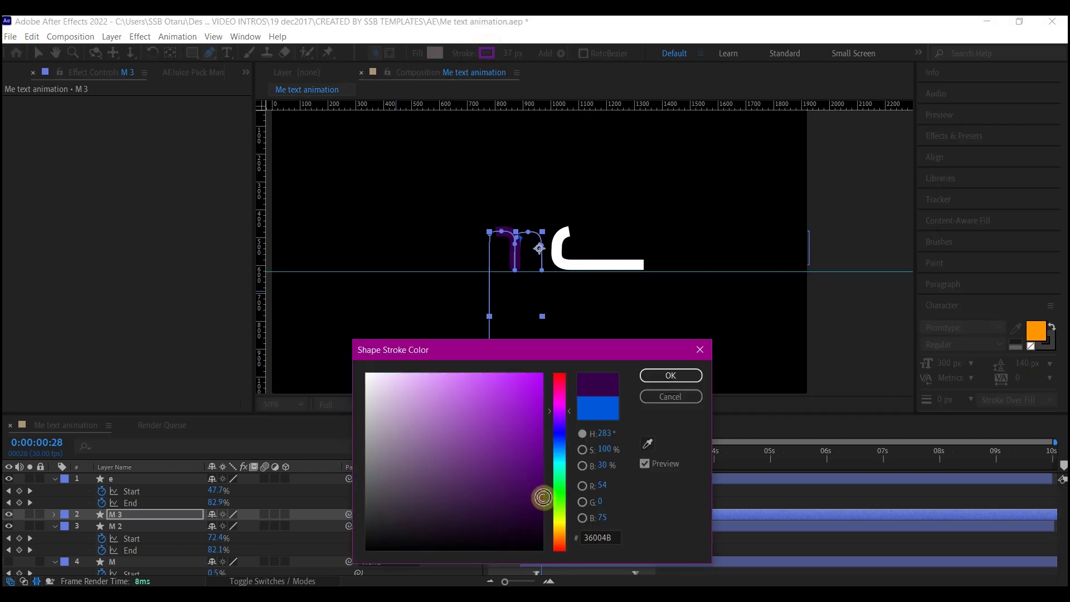
click(672, 375)
mouse_move(541, 451)
mouse_down()
mouse_move(476, 472)
mouse_move(521, 466)
mouse_move(568, 484)
mouse_move(536, 490)
mouse_move(523, 522)
mouse_up()
Start the M layer slightly earlier and give its stroke the orange sampled from the 'me' text.
drag(552, 560, 533, 560)
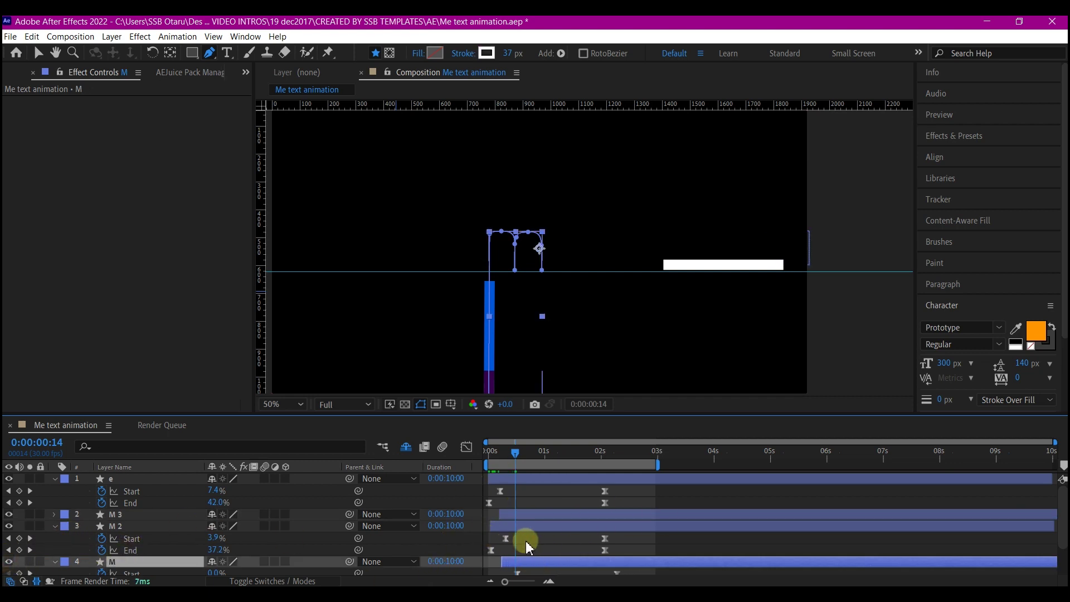
mouse_move(517, 455)
mouse_down()
mouse_move(543, 458)
mouse_move(503, 468)
mouse_move(555, 466)
mouse_up()
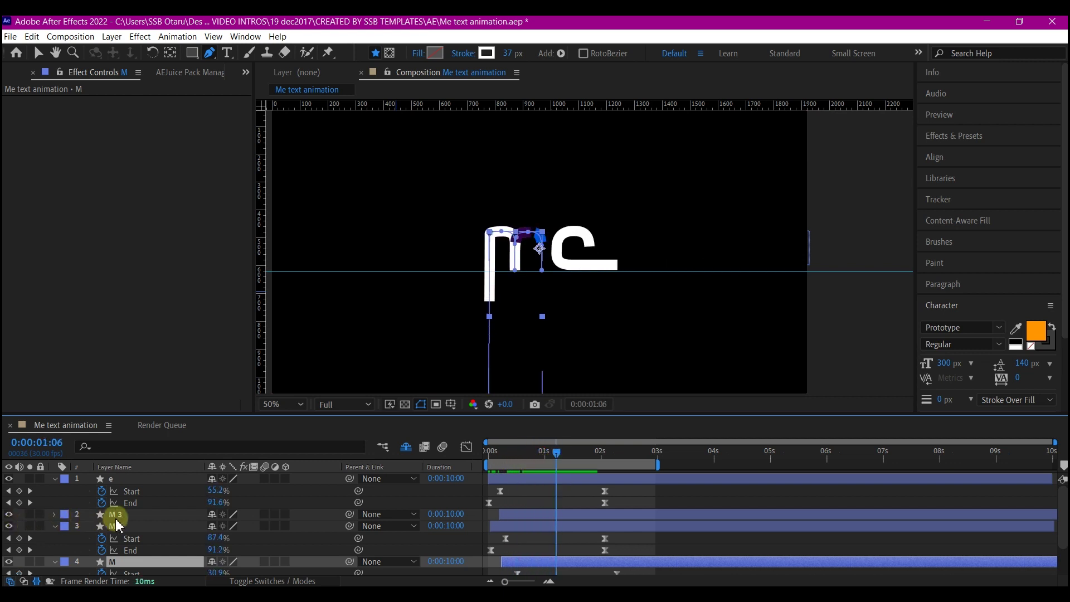
scroll(133, 532, down, 2)
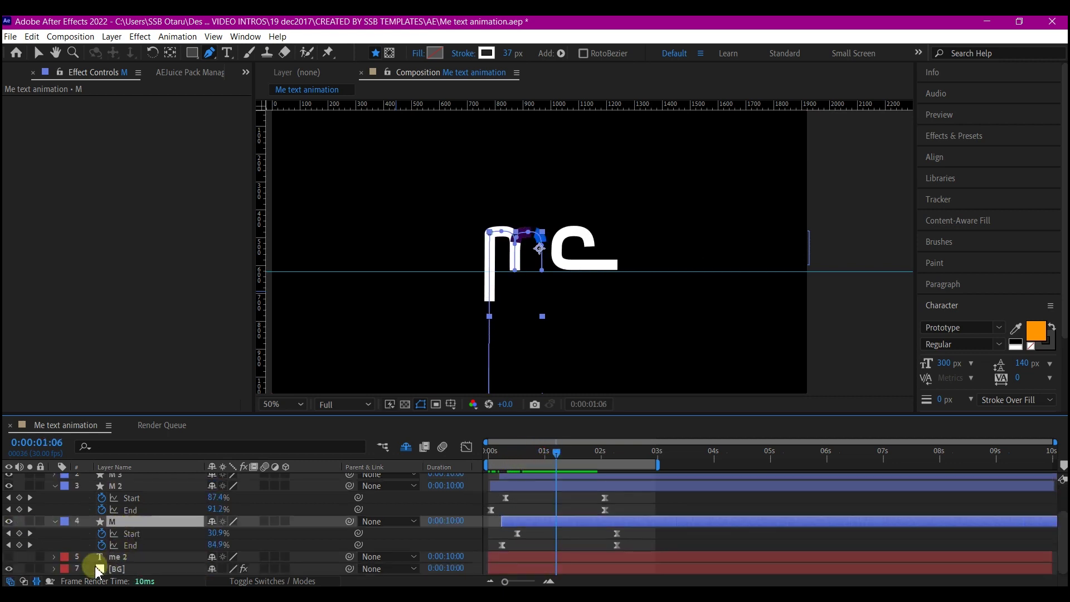
click(9, 557)
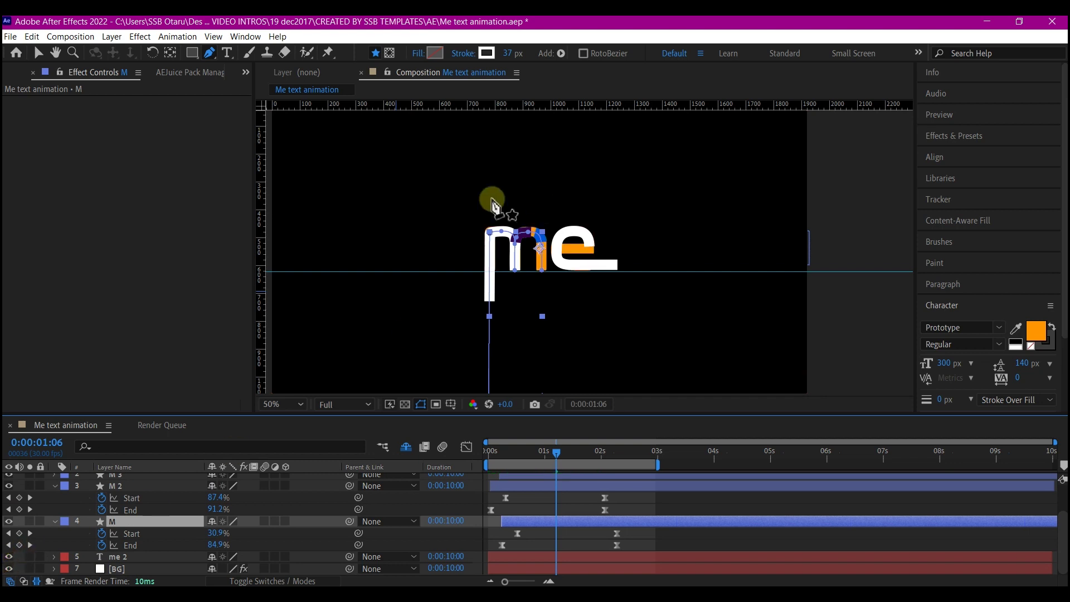
click(487, 53)
click(648, 443)
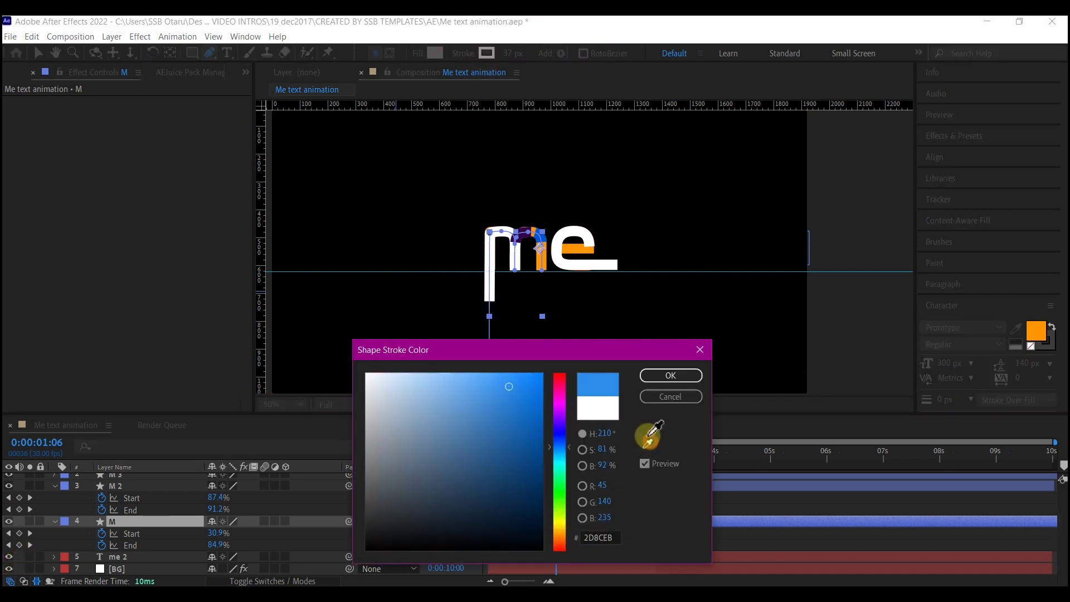
click(537, 257)
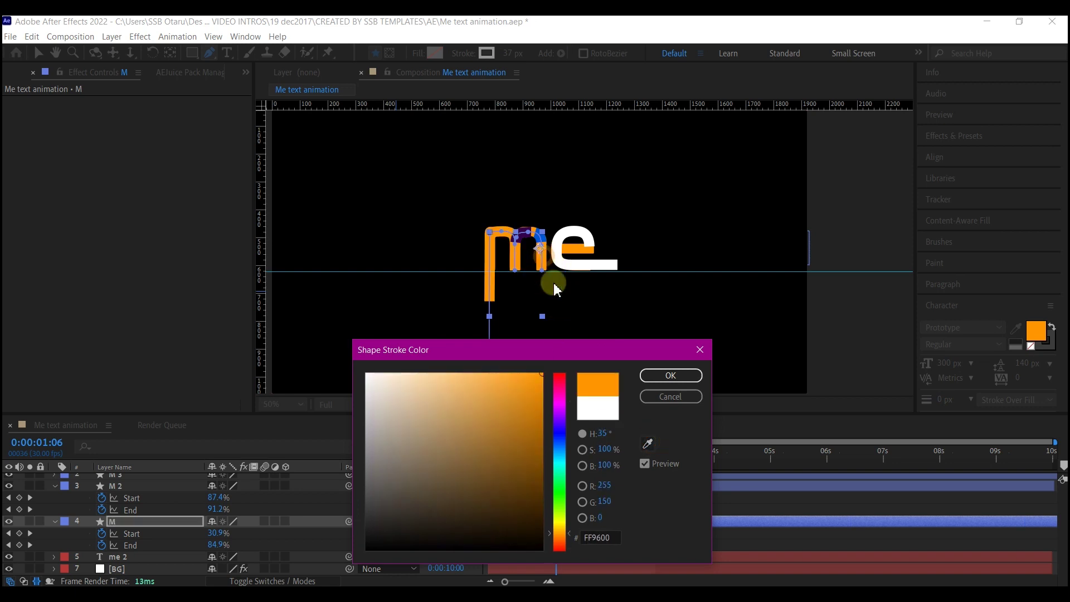
click(657, 376)
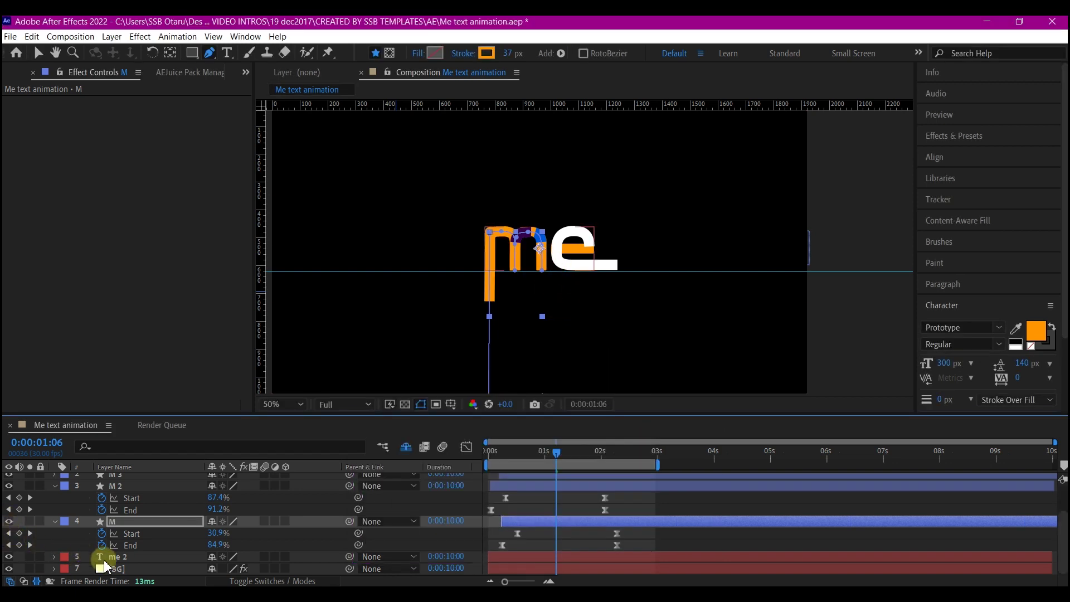
Hide me 2, set M 3's stroke to red DF022D, and preview the animation.
click(16, 558)
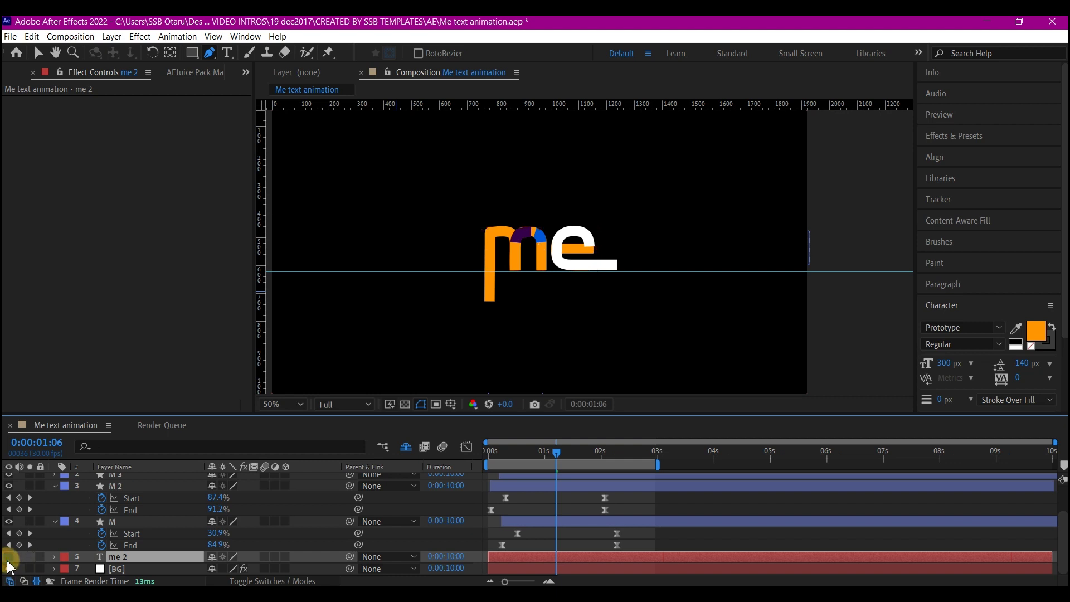
click(9, 557)
click(184, 476)
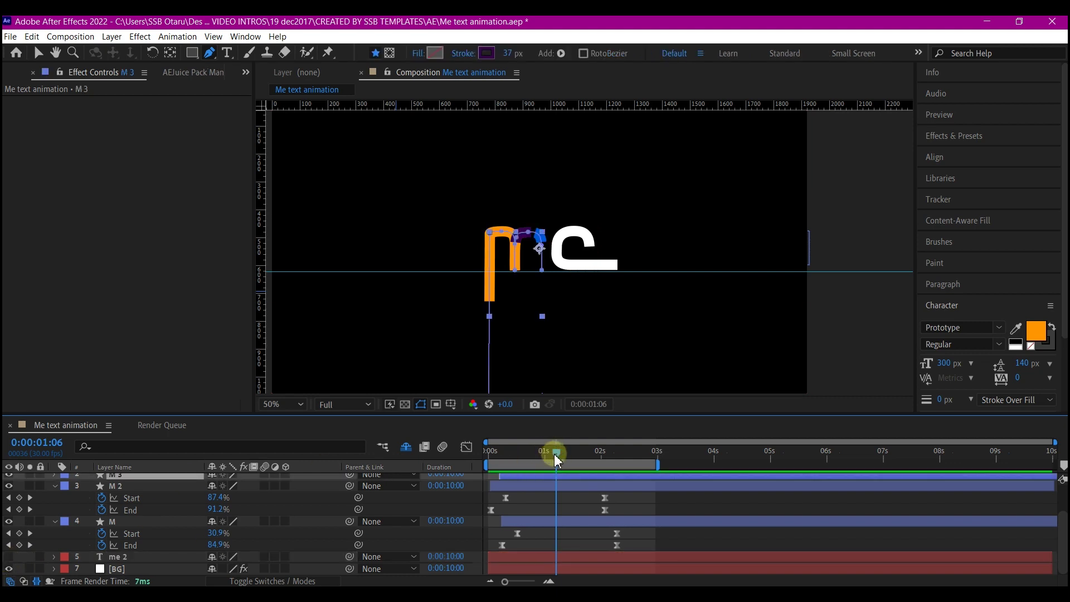
mouse_move(557, 454)
mouse_down()
mouse_move(518, 457)
mouse_move(550, 461)
mouse_up()
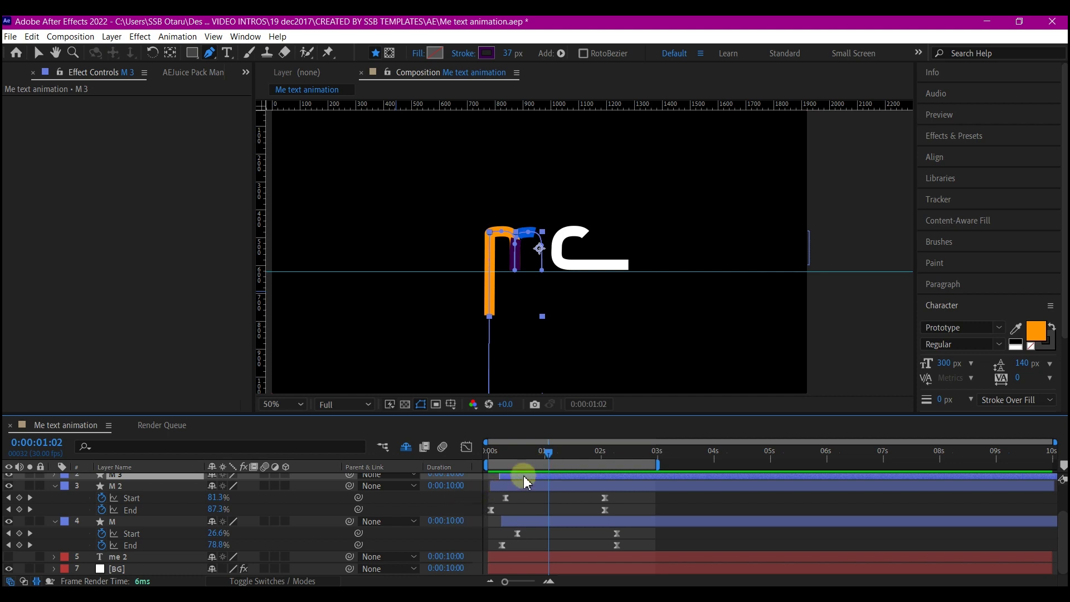
click(487, 53)
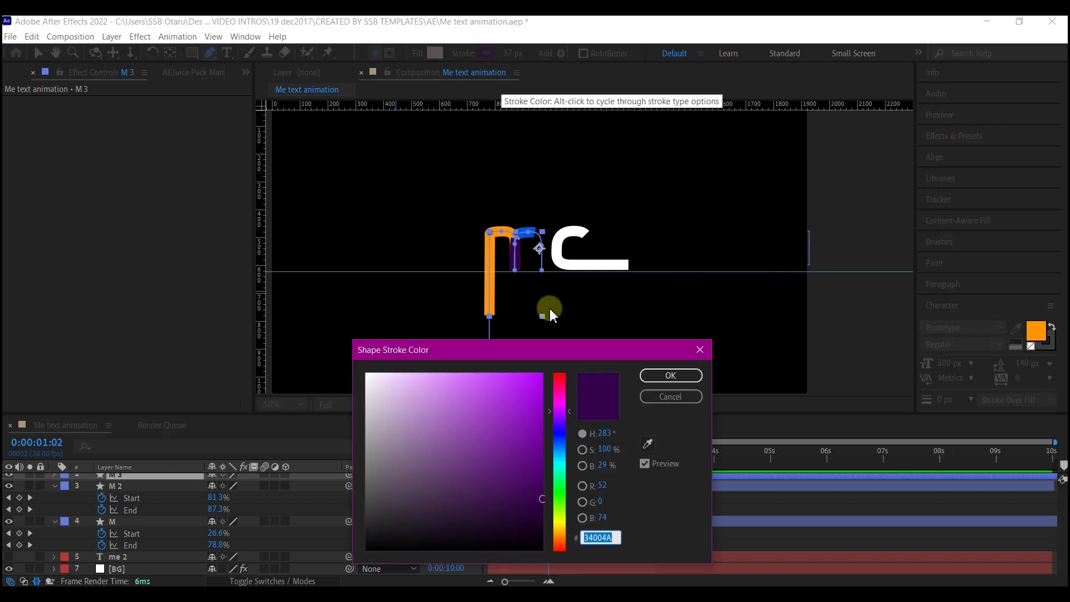
click(540, 395)
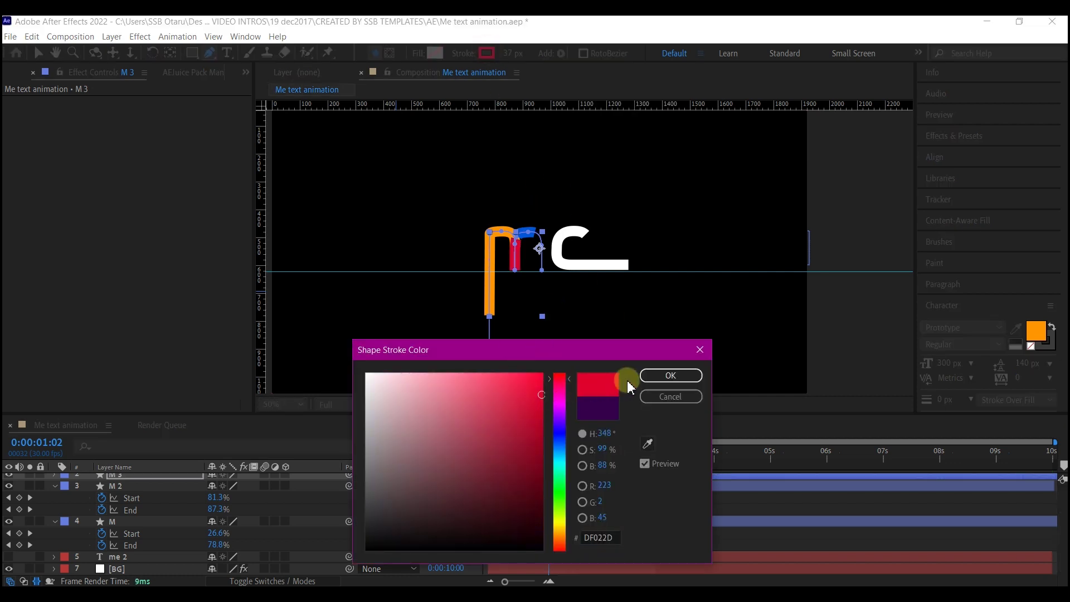
click(672, 376)
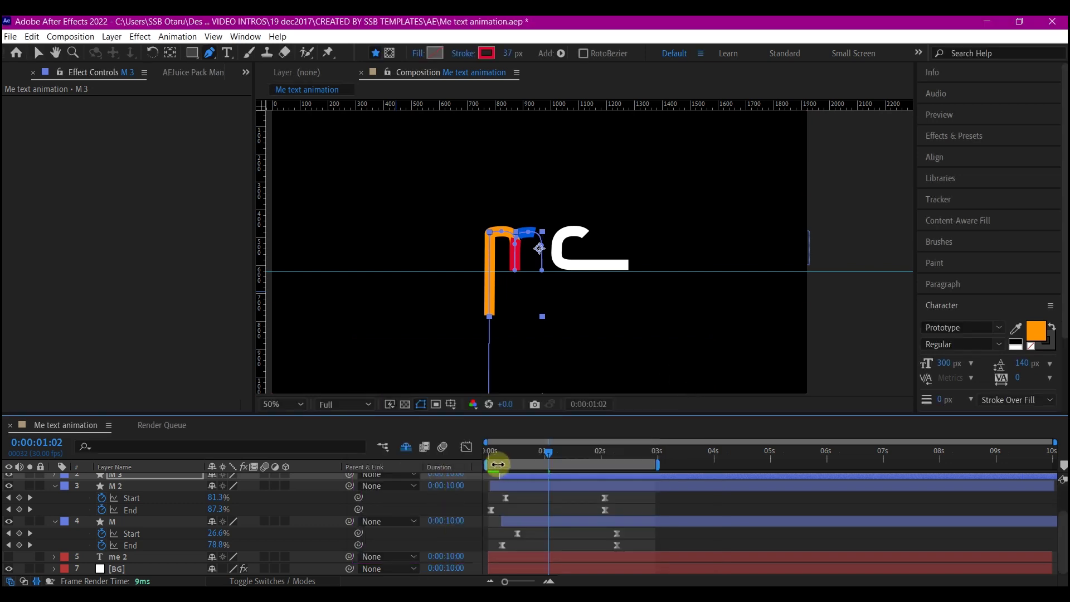
key(space)
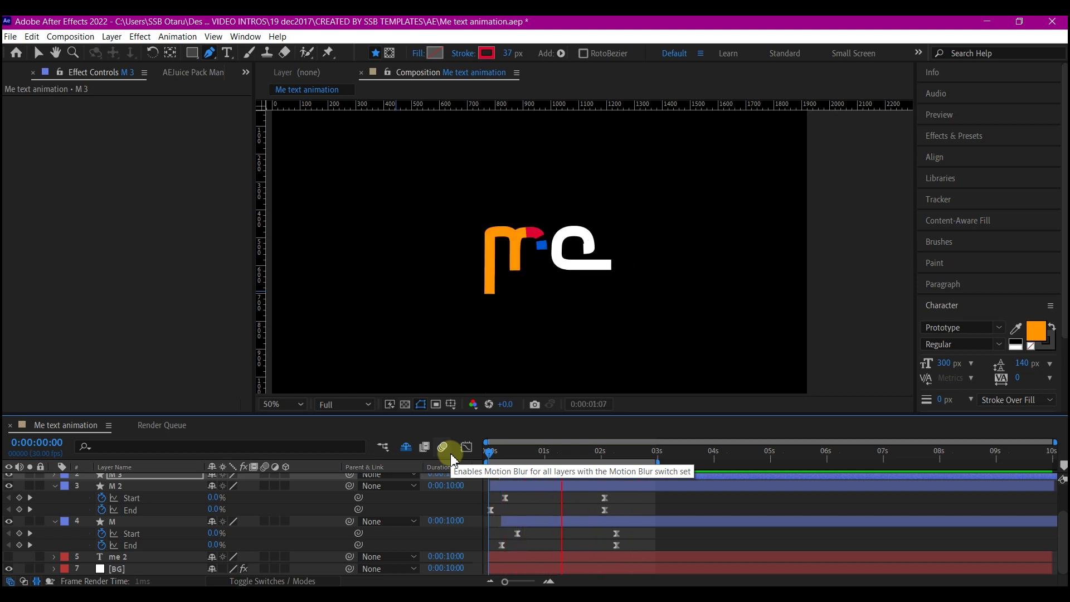
Select the e 3 stroke layer.
click(154, 483)
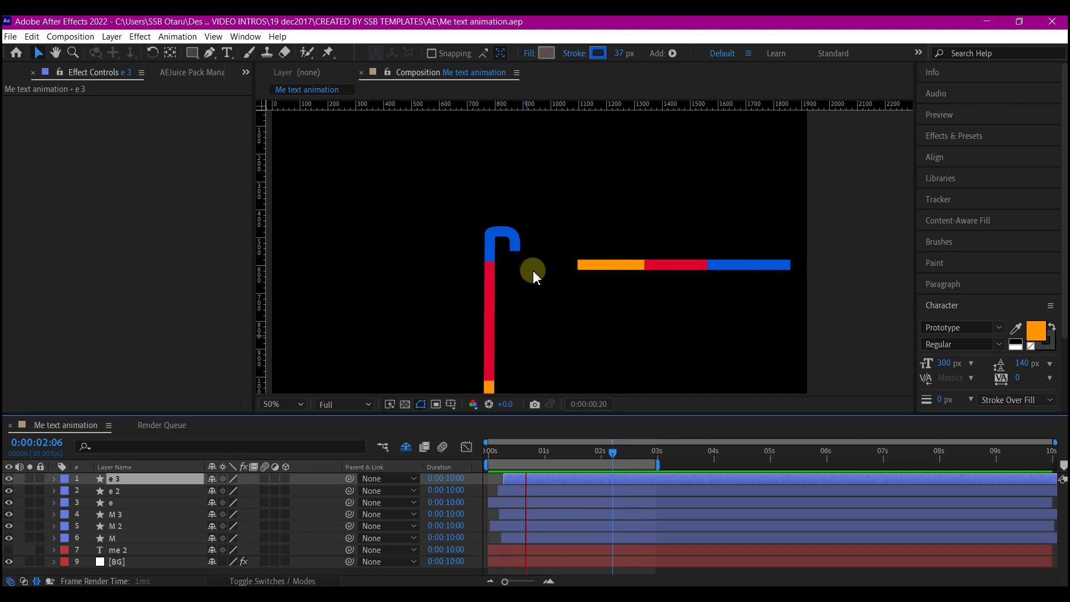
Duplicate M 3 as M 4 with a white stroke 3 px wide.
key(space)
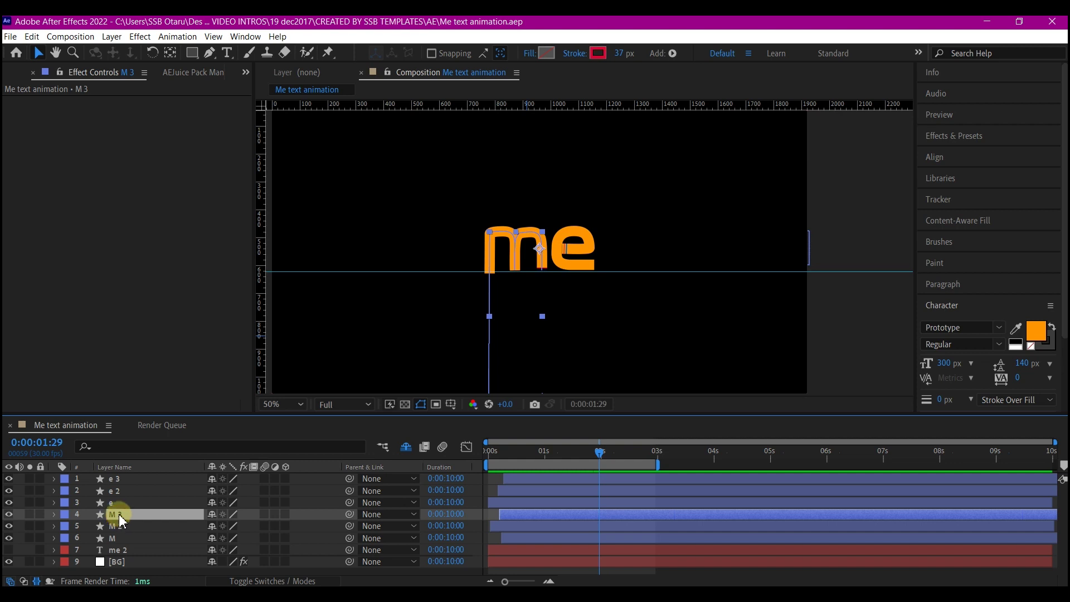
key(ctrl+d)
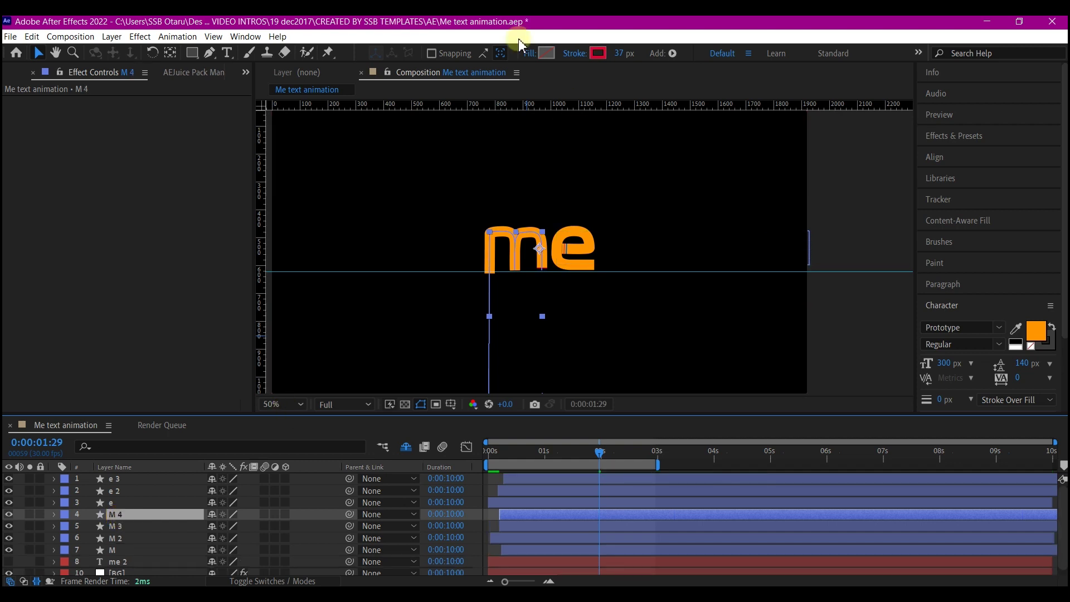
click(599, 52)
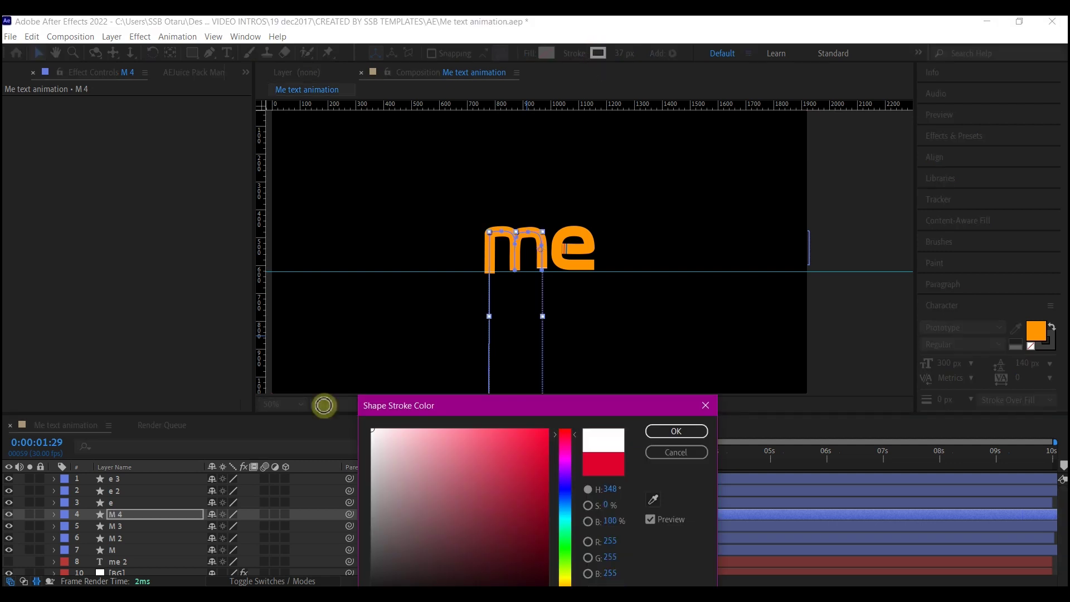
click(672, 431)
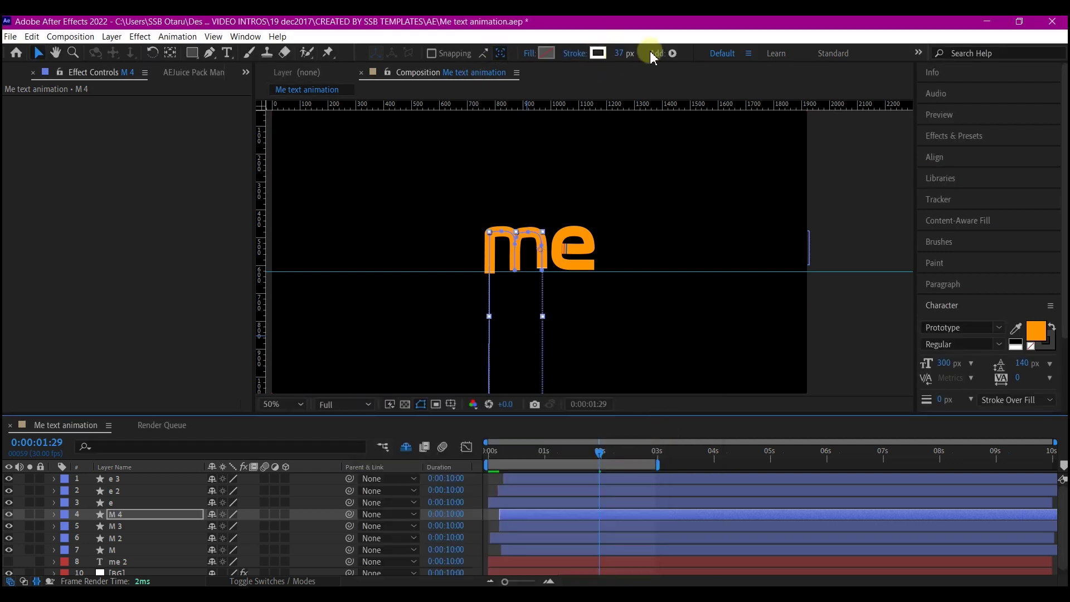
drag(625, 61, 622, 59)
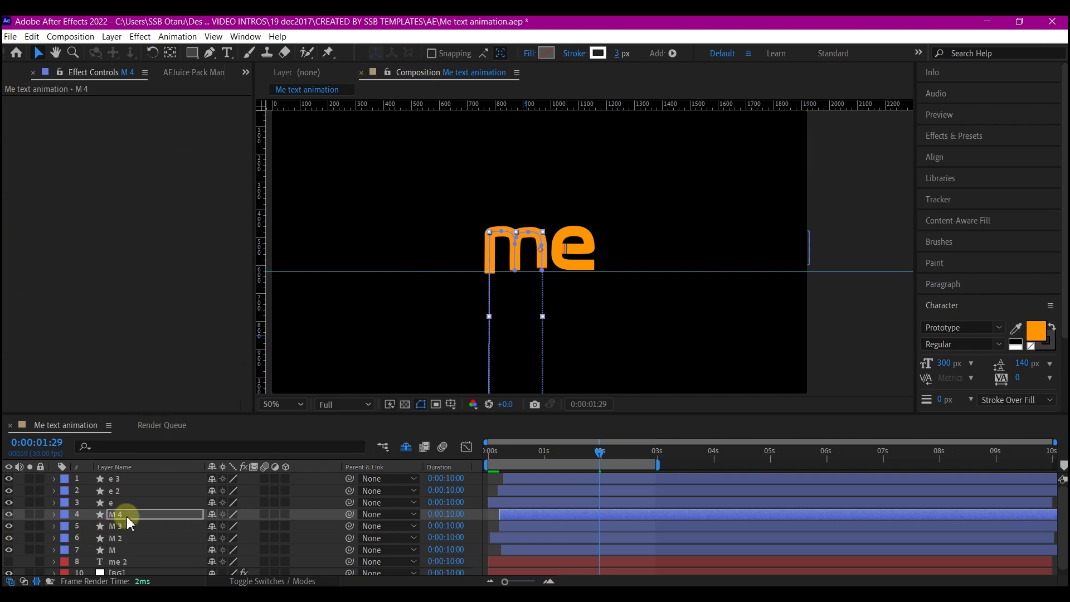
Move M 4 below M, shift its Position x to 932, and preview.
drag(128, 518, 167, 564)
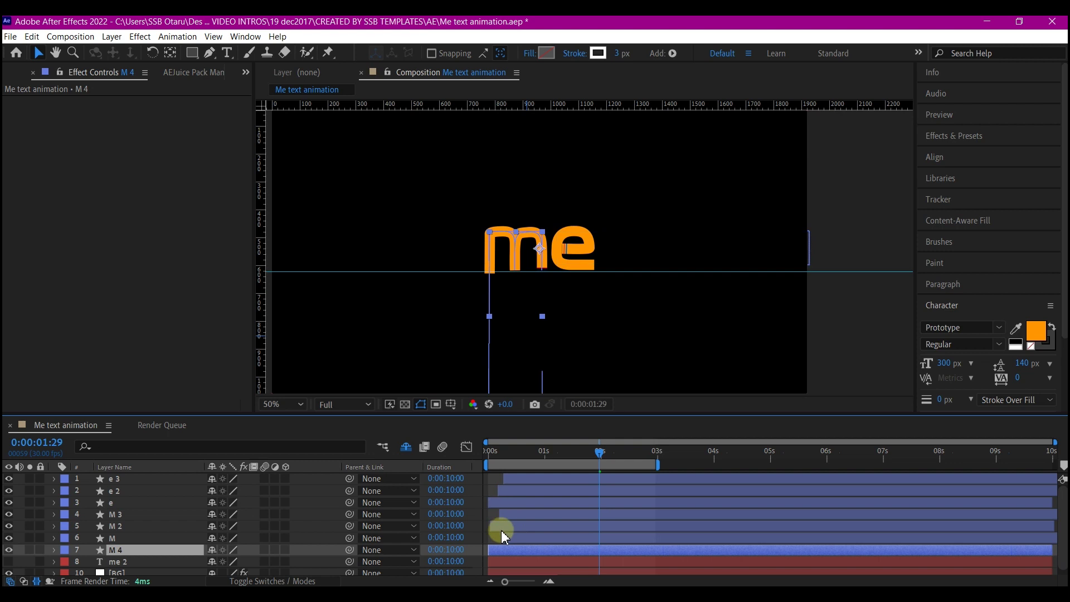
key(p)
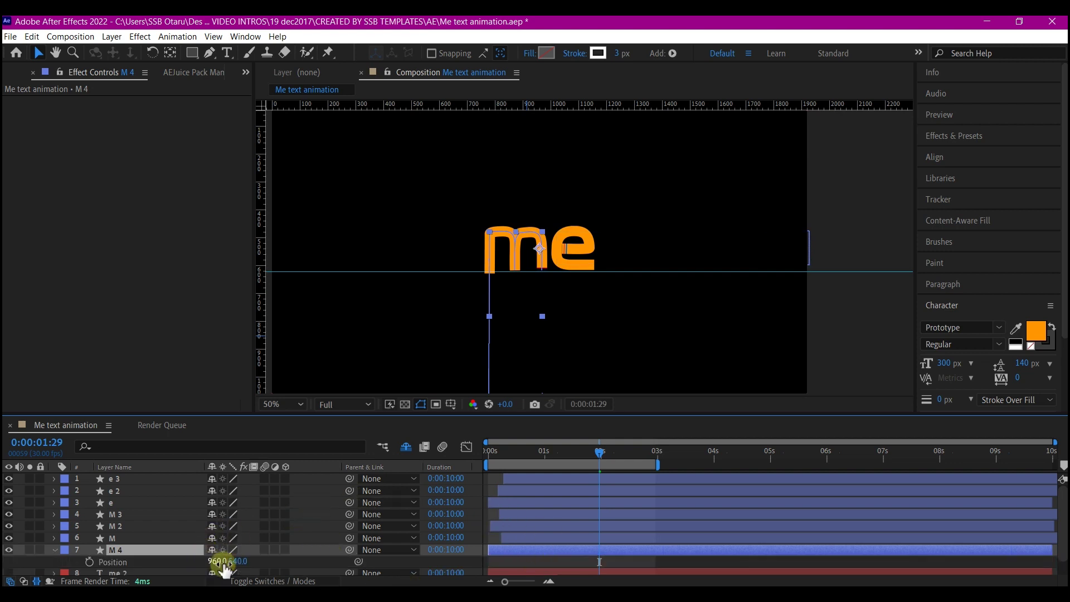
drag(214, 562, 197, 561)
drag(506, 449, 476, 459)
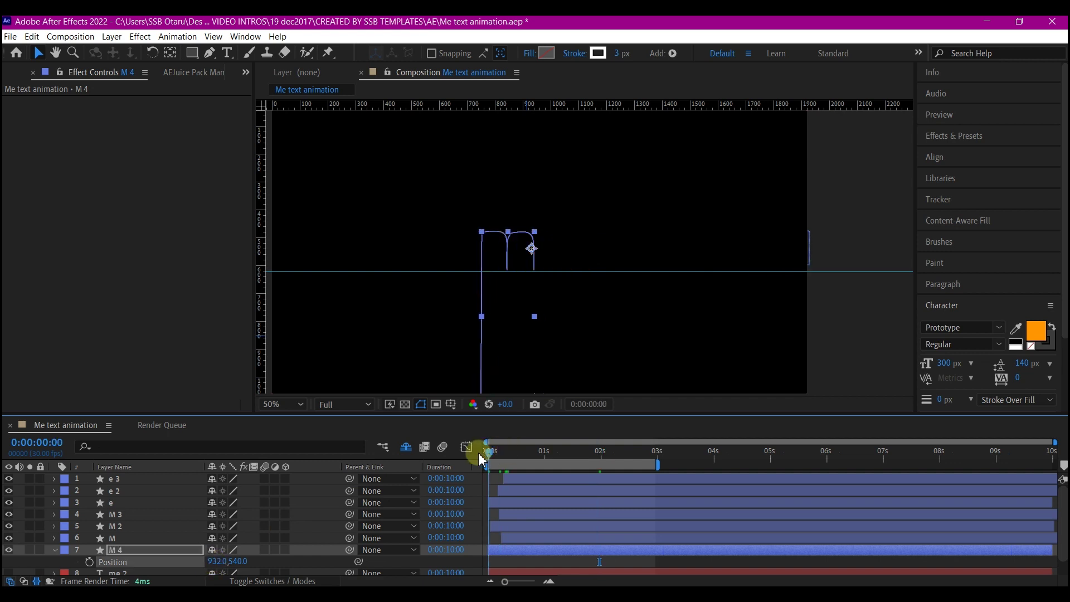
key(space)
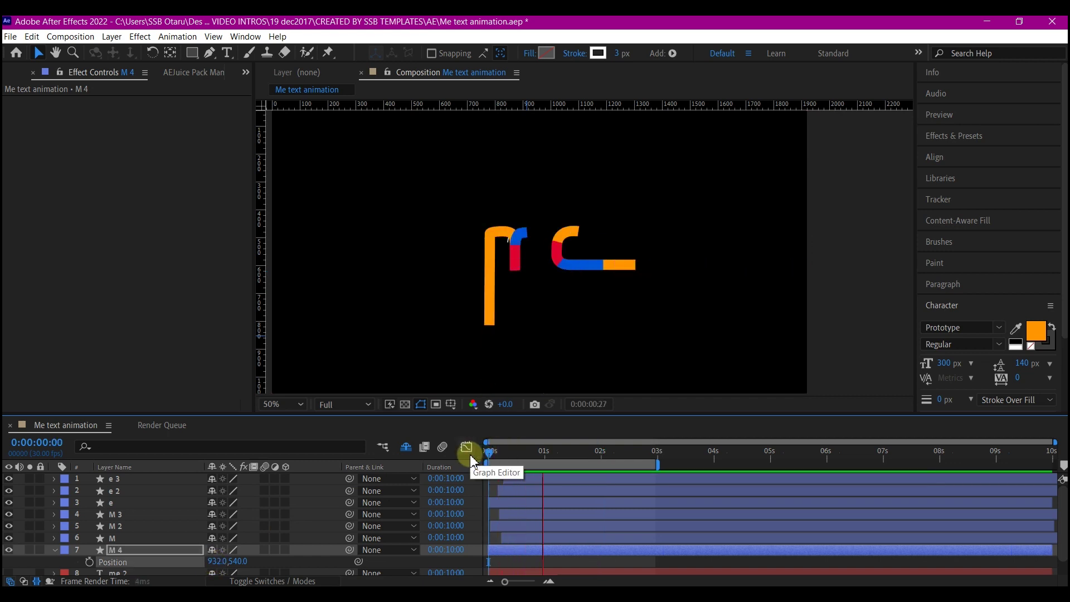
key(space)
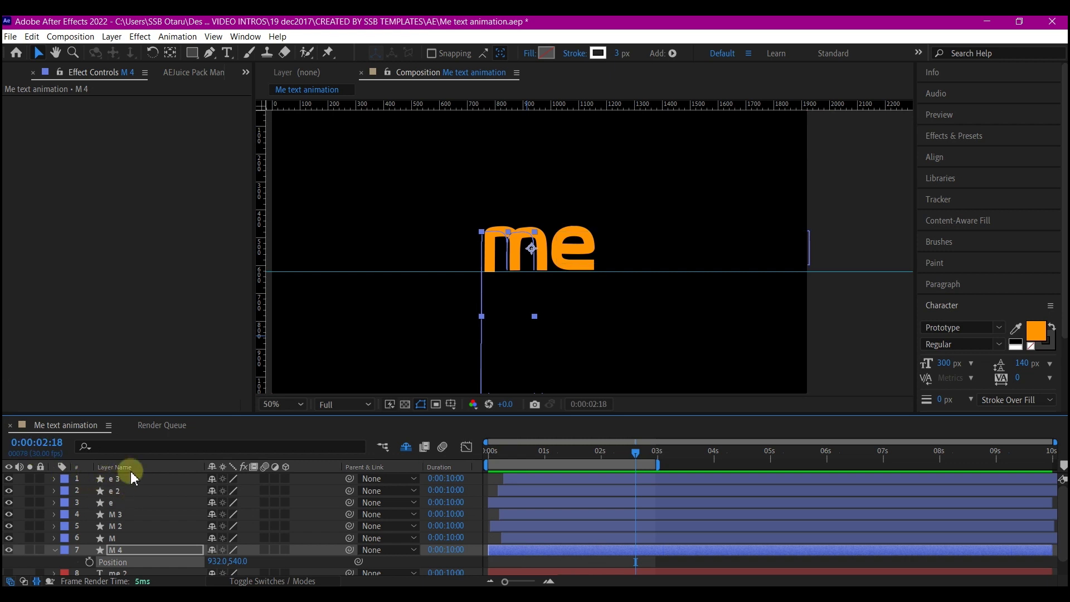
Select the new e 4 layer, then select all layers.
click(484, 457)
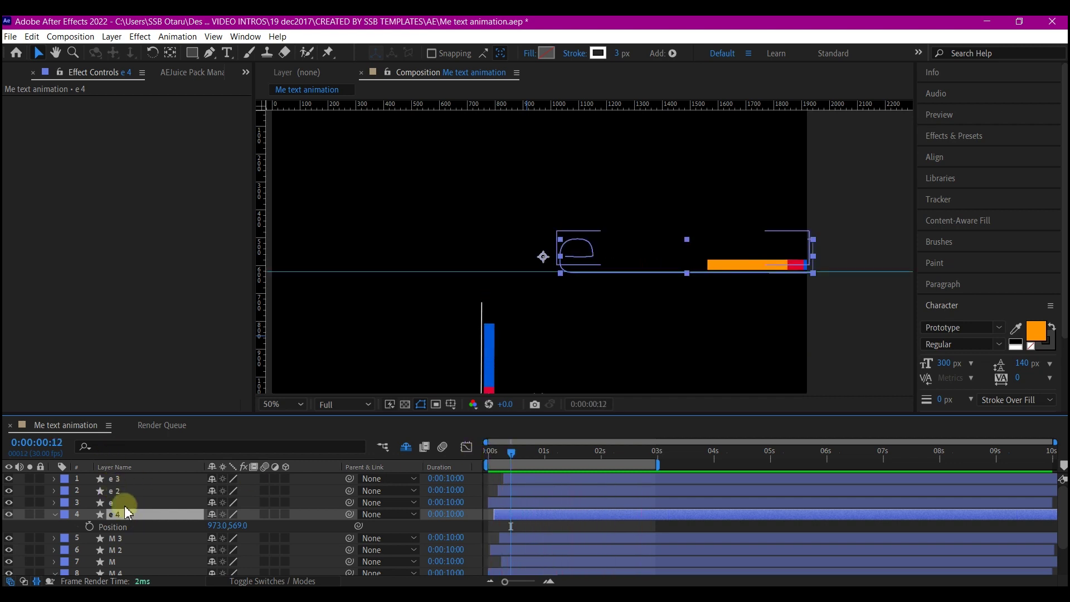
key(ctrl+a)
scroll(133, 531, down, 3)
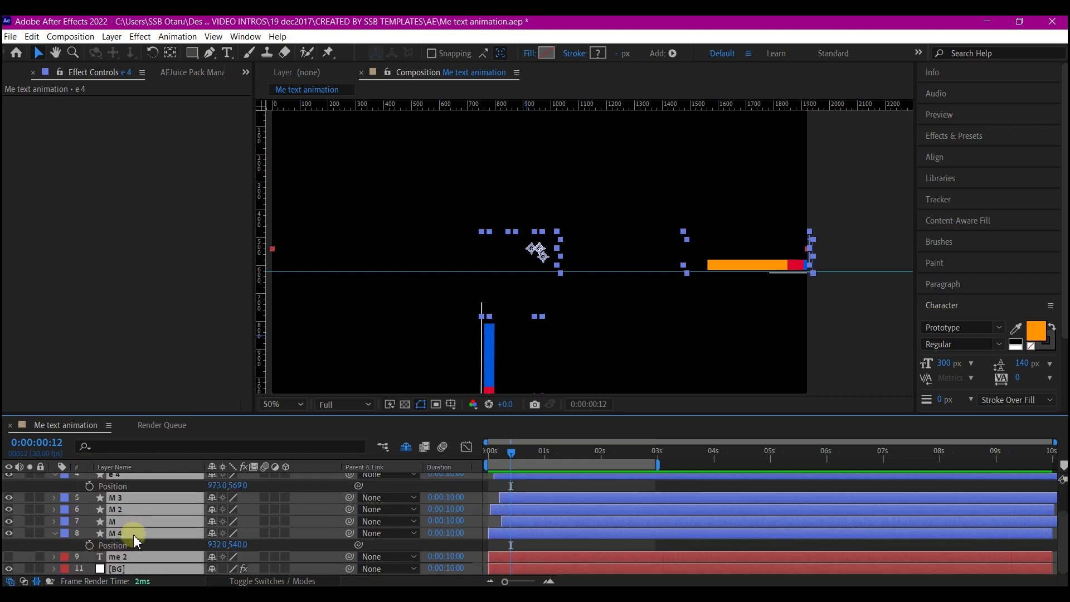
Pre-compose the M and me letter layers into a composition named 'text', moving all attributes.
ctrl+click(130, 567)
click(215, 497)
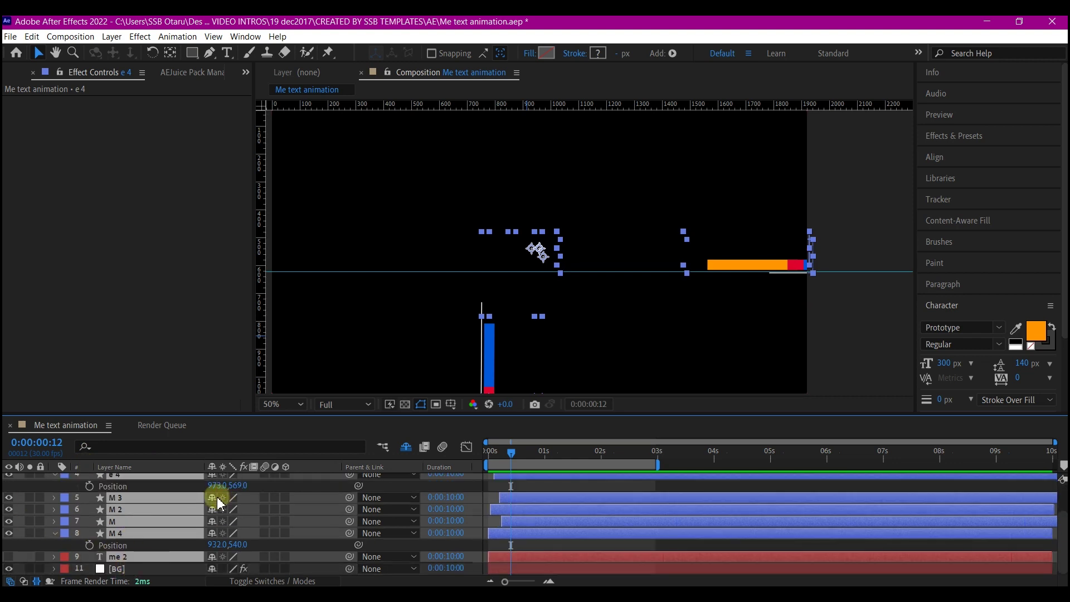
key(ctrl+shift+c)
click(505, 205)
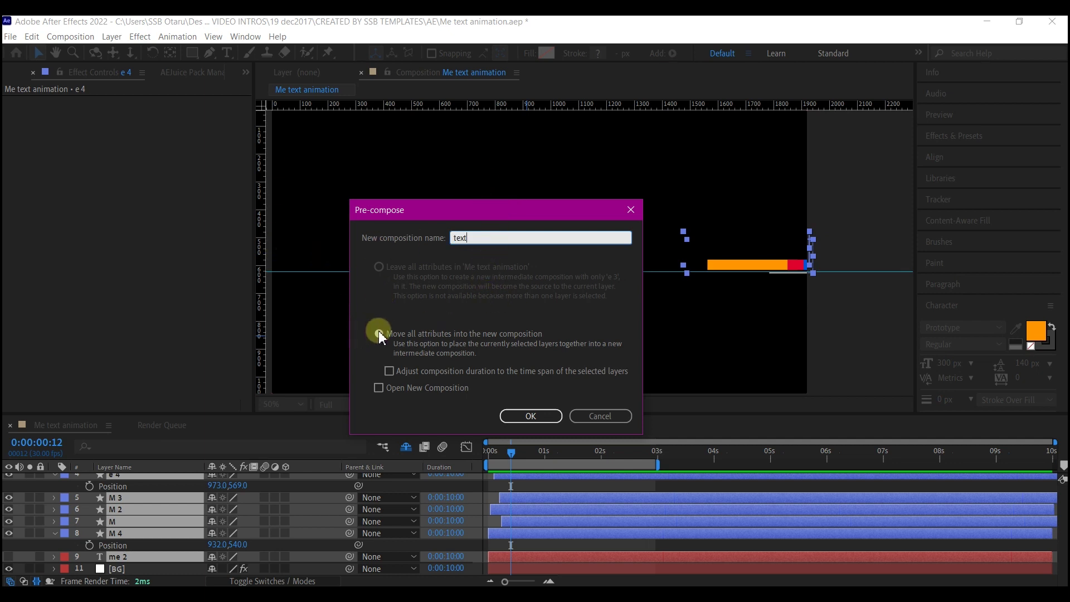
click(532, 416)
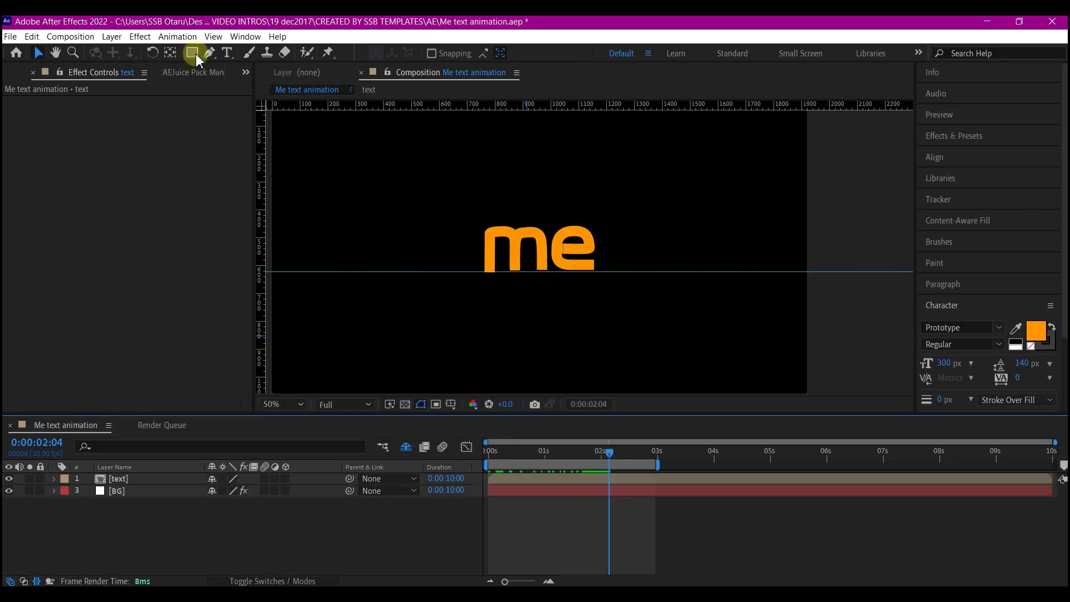
Draw a rectangle shape around the word 'me'.
click(192, 52)
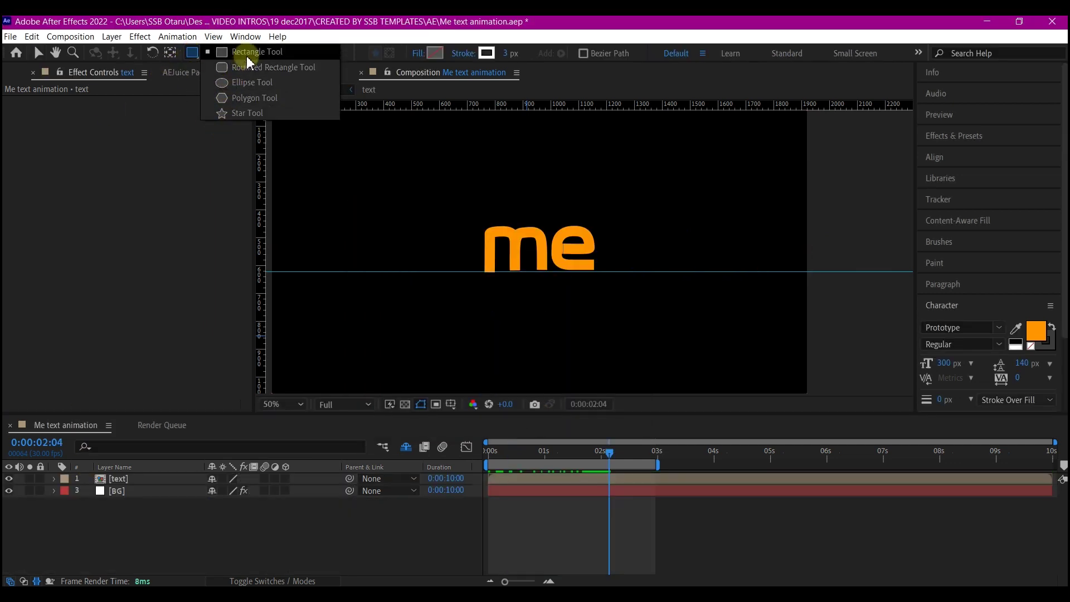
click(245, 53)
click(87, 521)
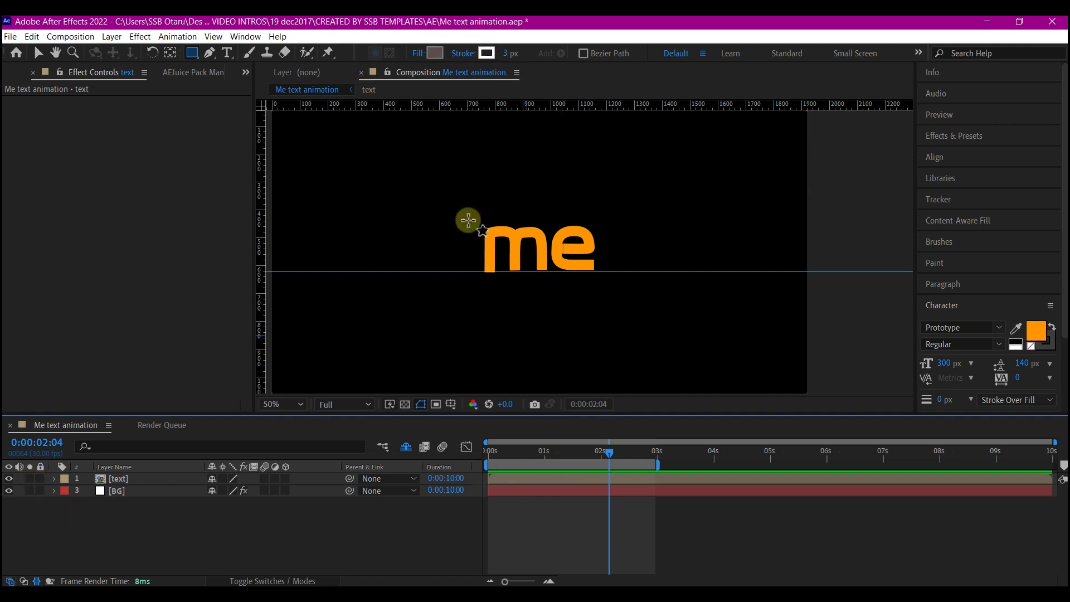
drag(459, 215, 612, 287)
key(v)
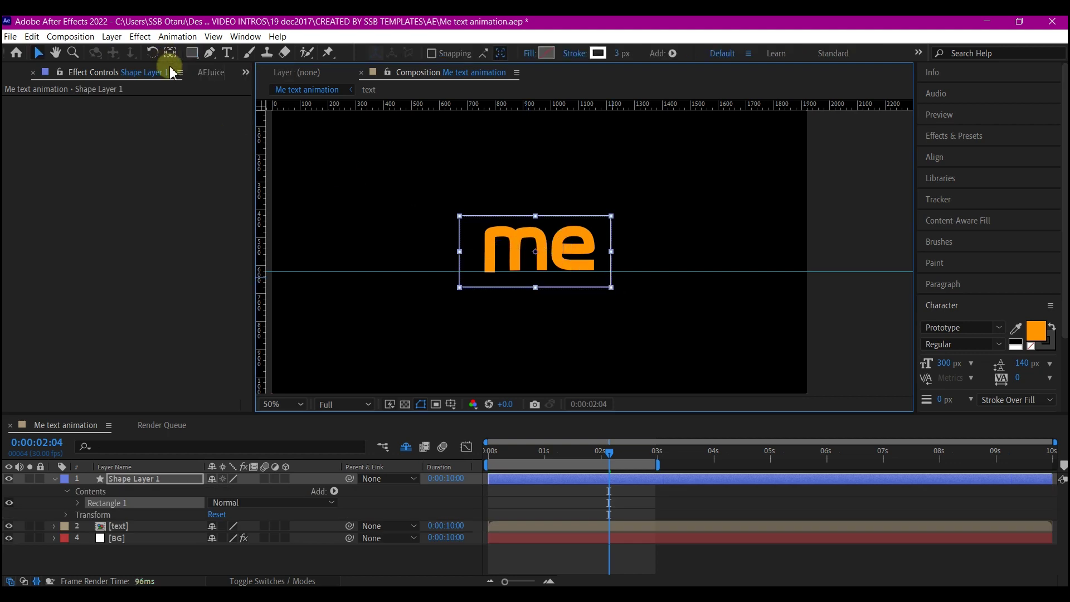
Centre the rectangle horizontally and vertically in the composition with the Align panel.
click(171, 53)
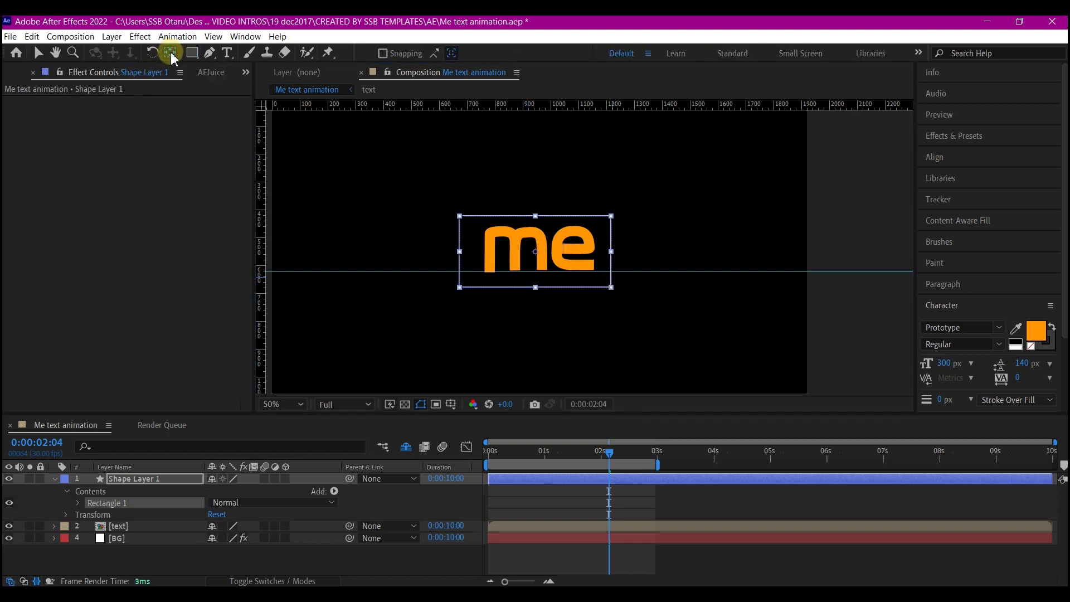
click(154, 477)
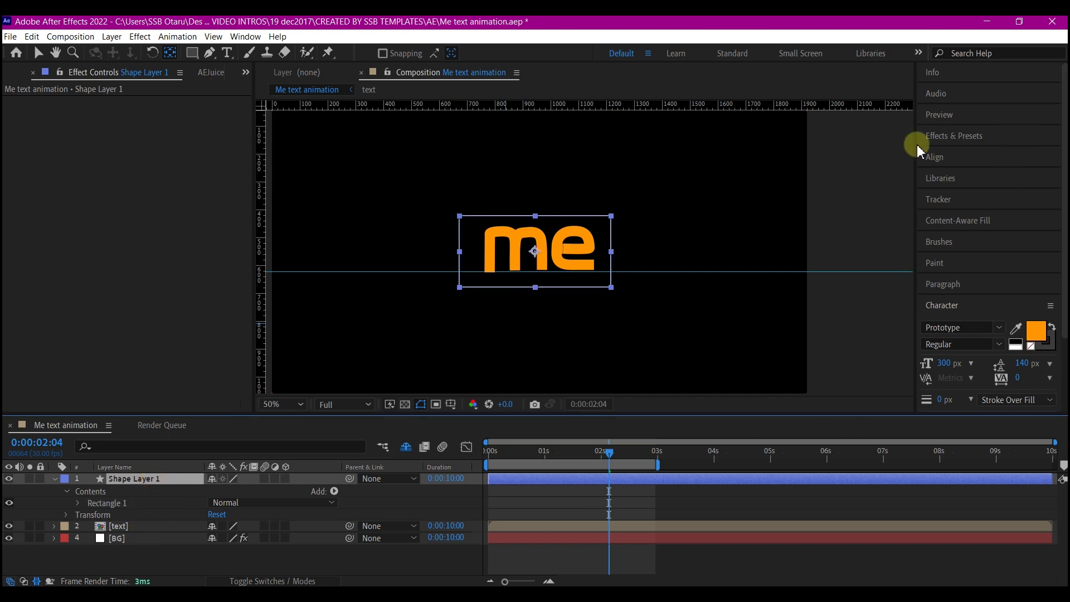
click(960, 166)
click(954, 192)
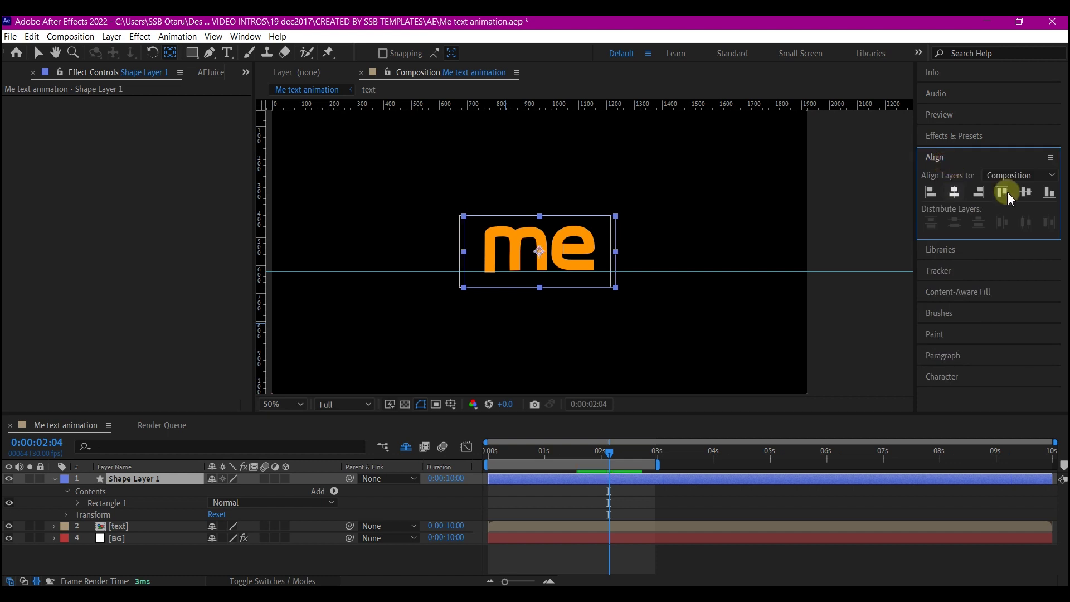
click(1029, 193)
Duplicate the rectangle layer and name the two layers 'box' and 'box stroke'.
click(122, 477)
key(v)
key(ctrl+d)
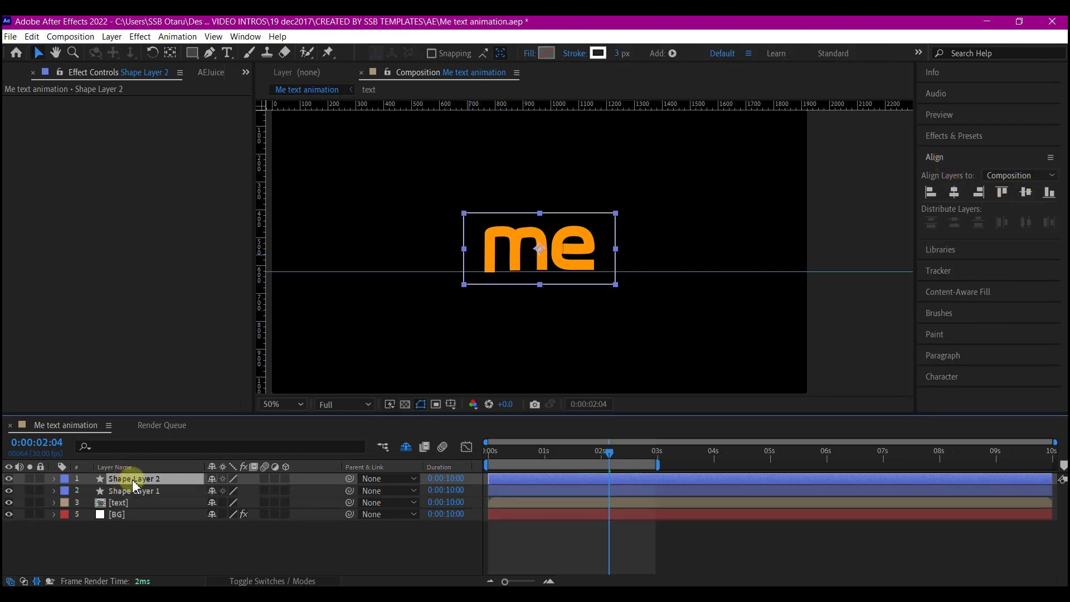
drag(17, 506, 11, 494)
drag(133, 478, 154, 493)
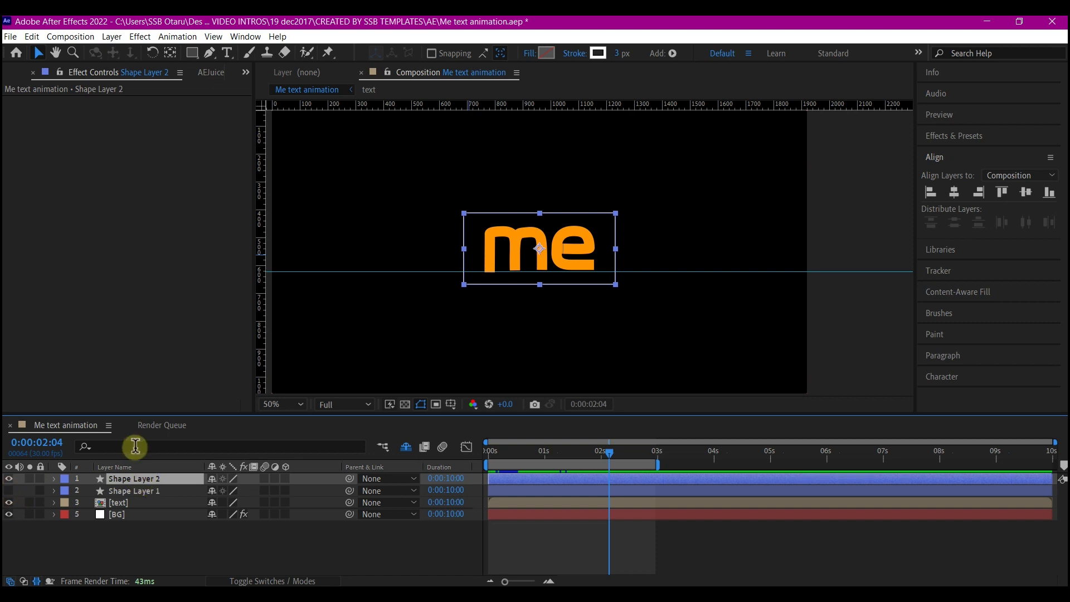
key(Return)
text(box)
key(Return)
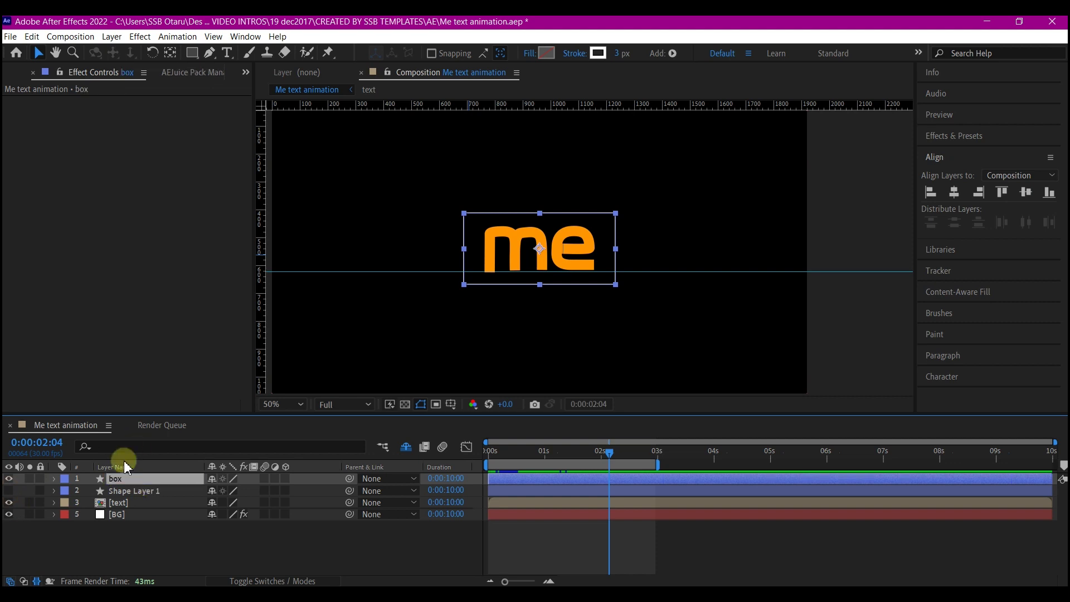
click(134, 490)
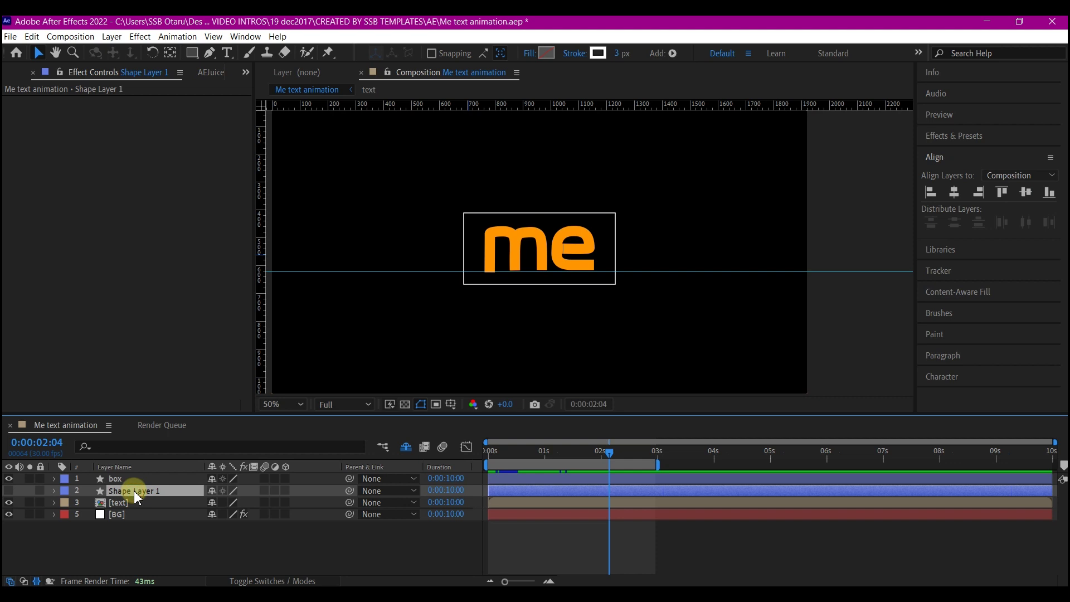
key(Return)
text(box stroke)
key(Return)
Set the box layer's Stroke to None.
click(115, 479)
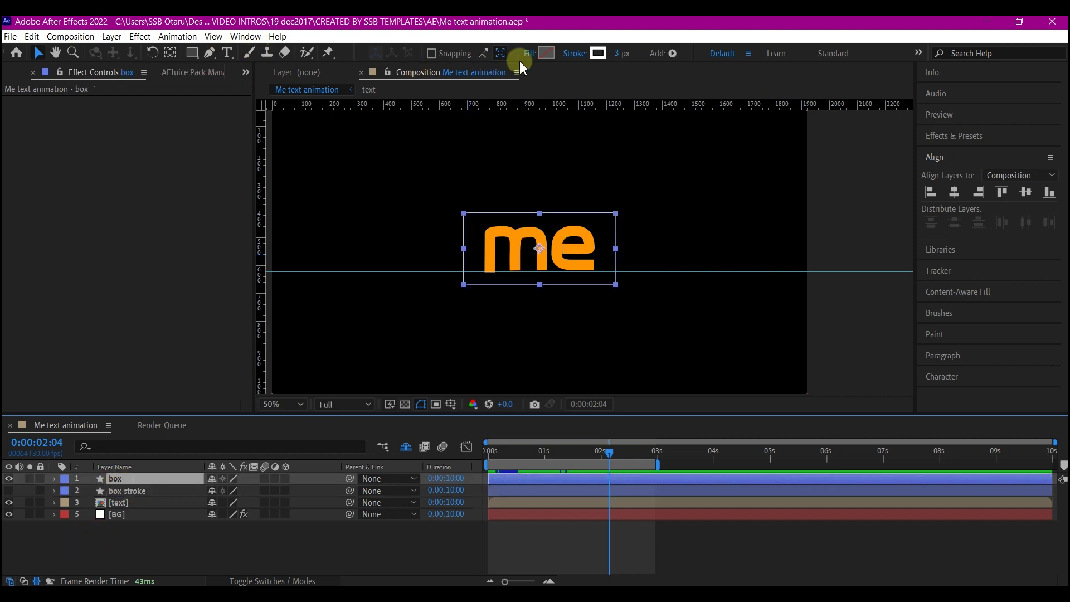
click(579, 53)
click(465, 268)
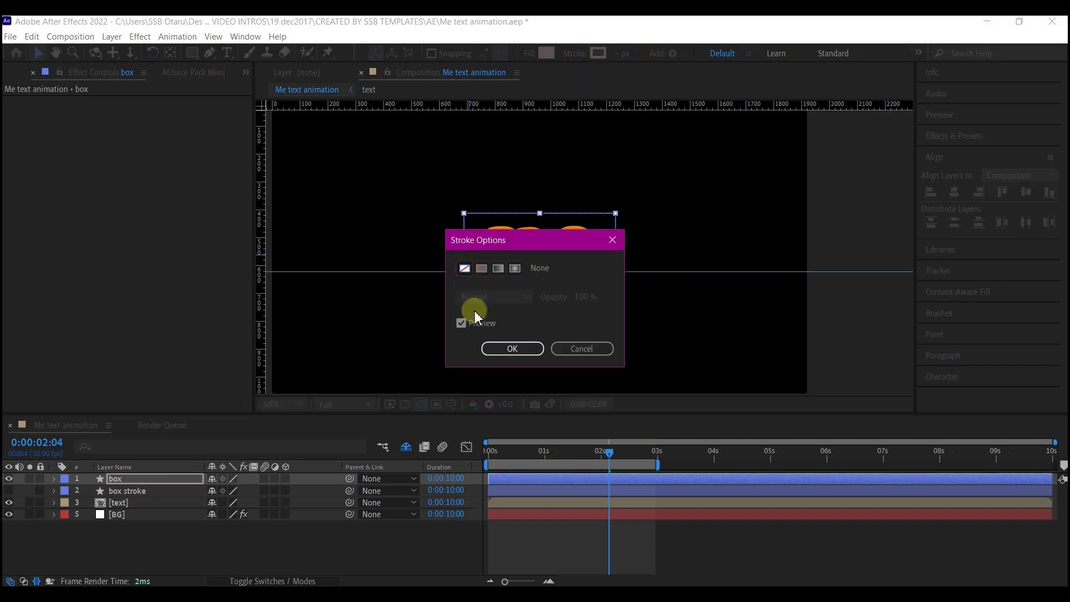
click(513, 349)
click(467, 268)
click(510, 349)
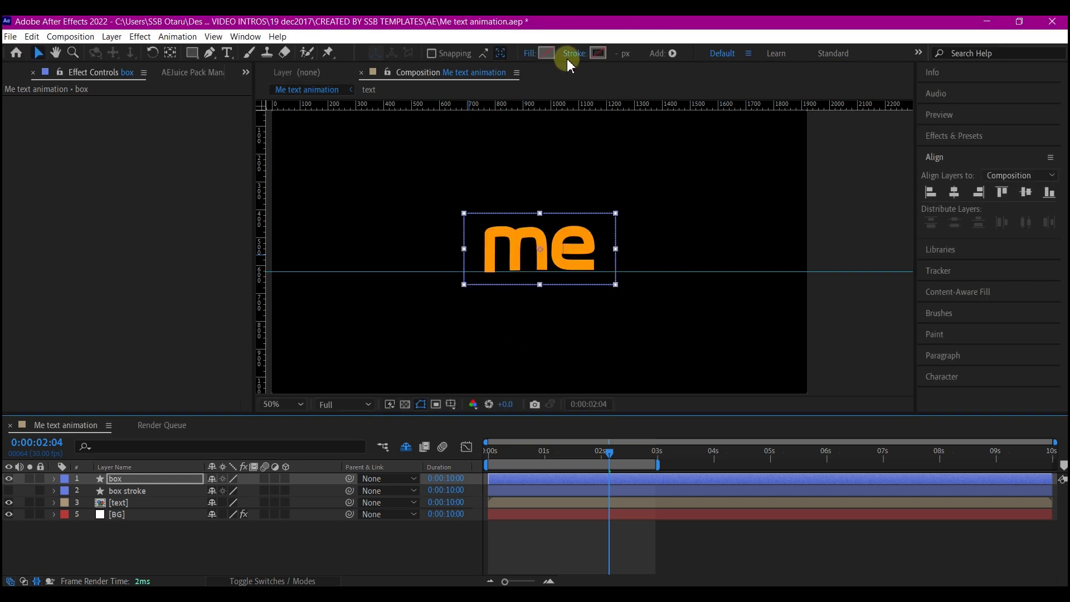
Fill the box with the orange sampled from the 'me' text (R255 G150 B0).
click(546, 53)
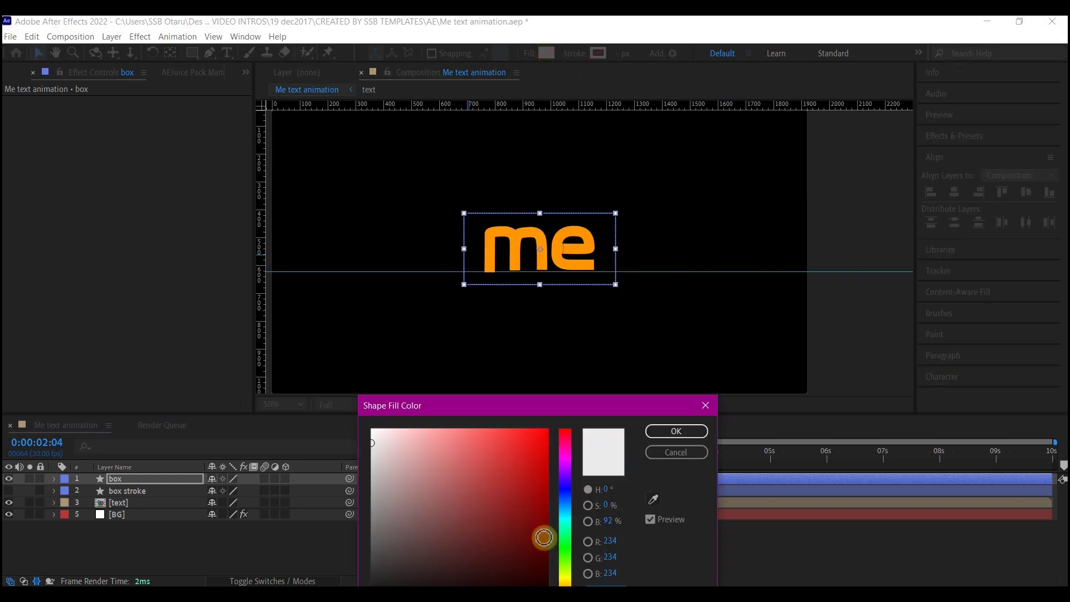
click(655, 500)
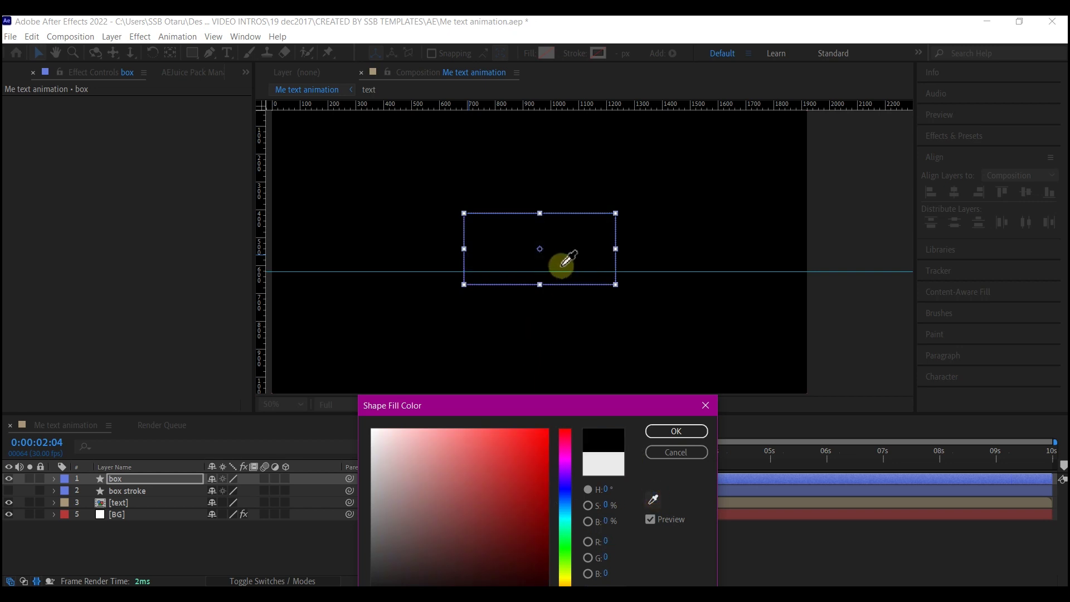
click(514, 238)
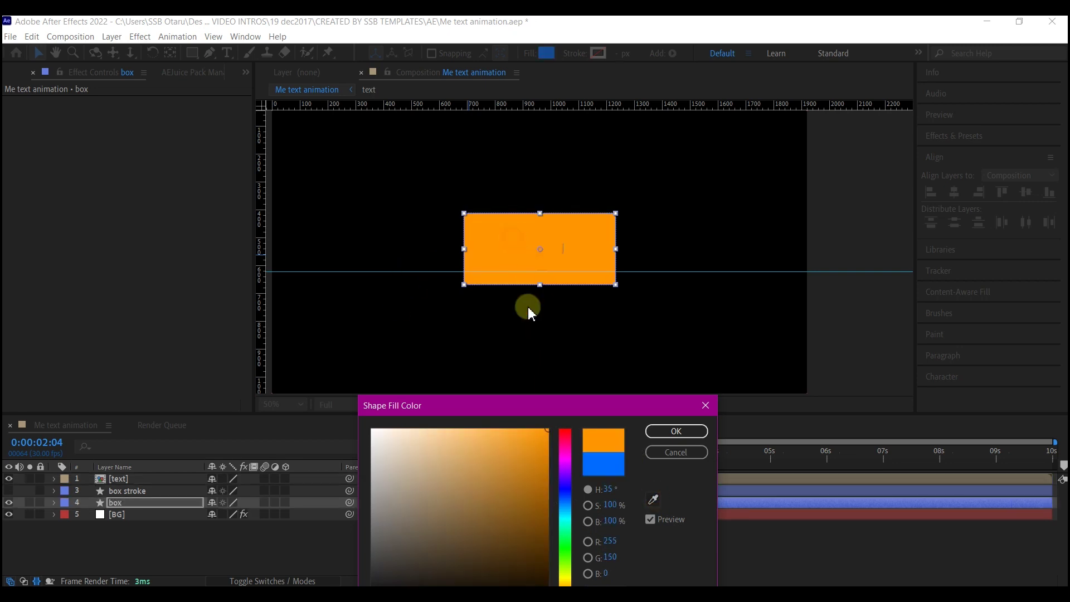
click(683, 436)
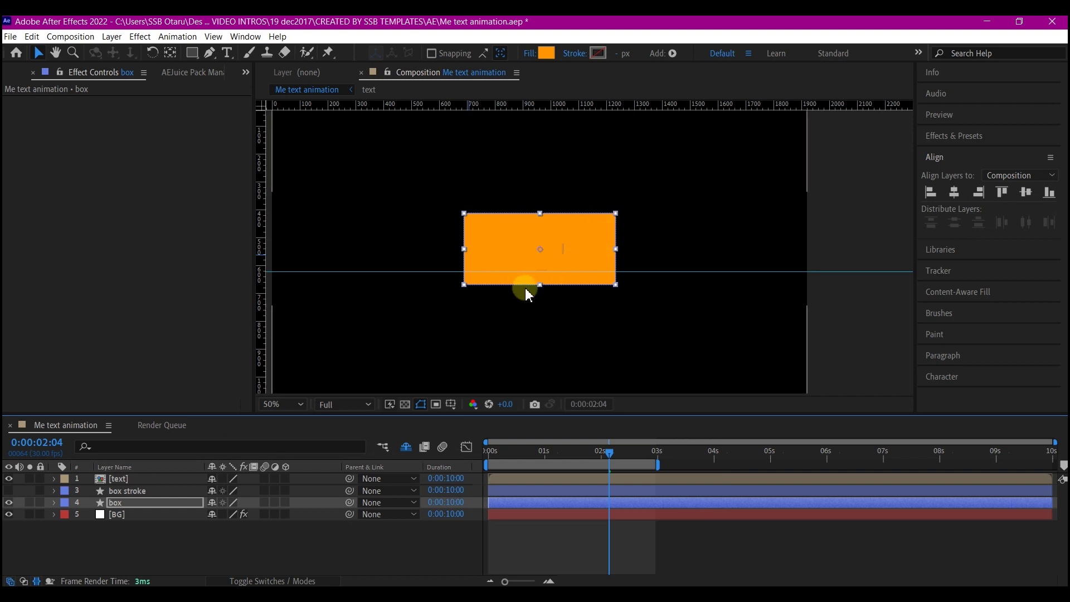
click(124, 505)
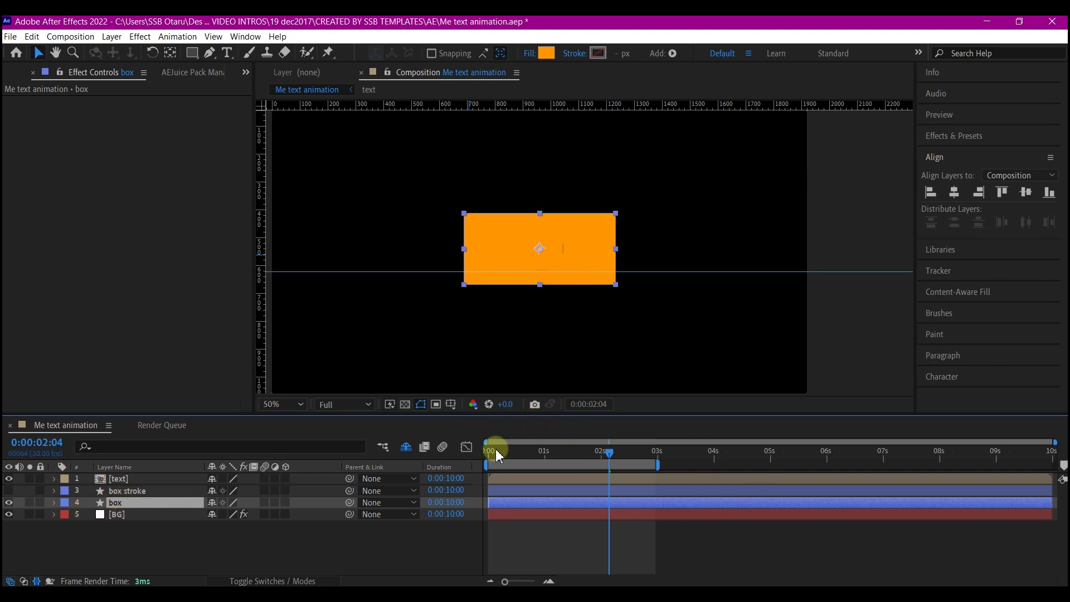
Set a Position keyframe on box at the frame where 'me' is complete.
drag(498, 456, 522, 461)
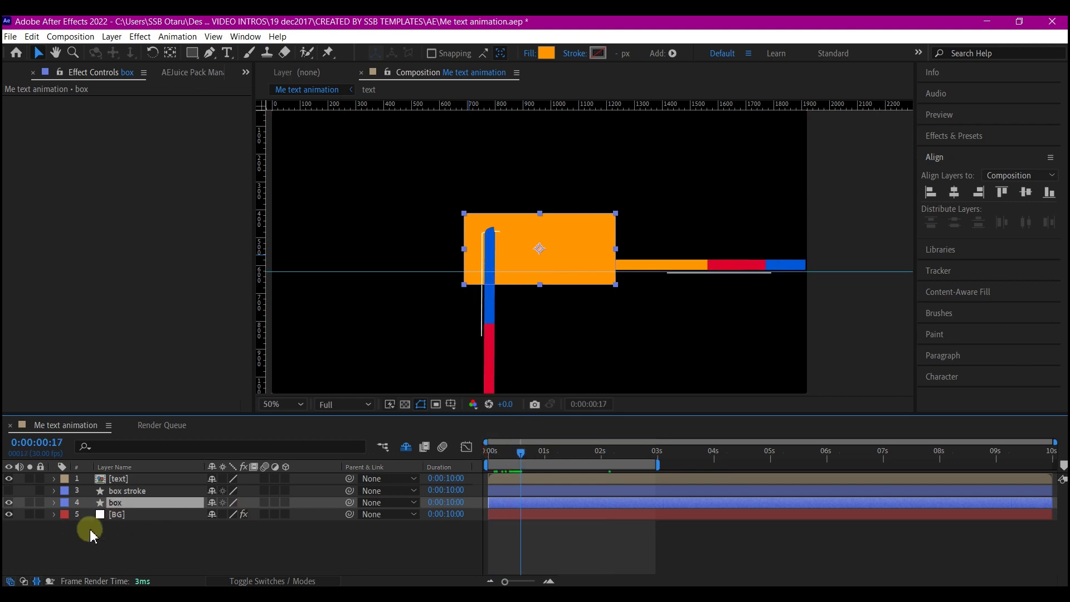
click(10, 502)
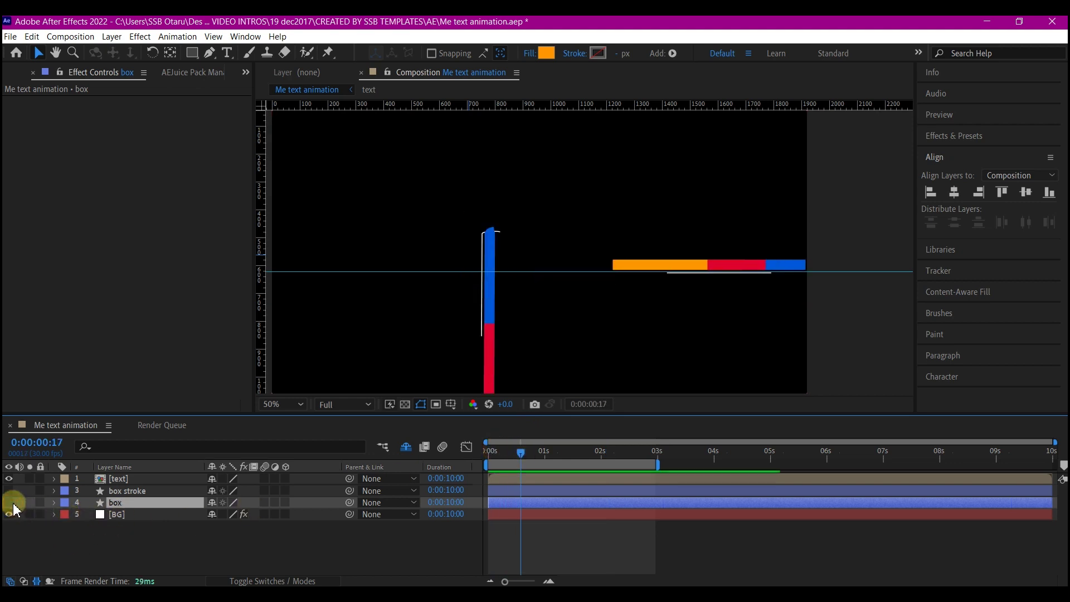
click(514, 452)
drag(528, 456, 611, 470)
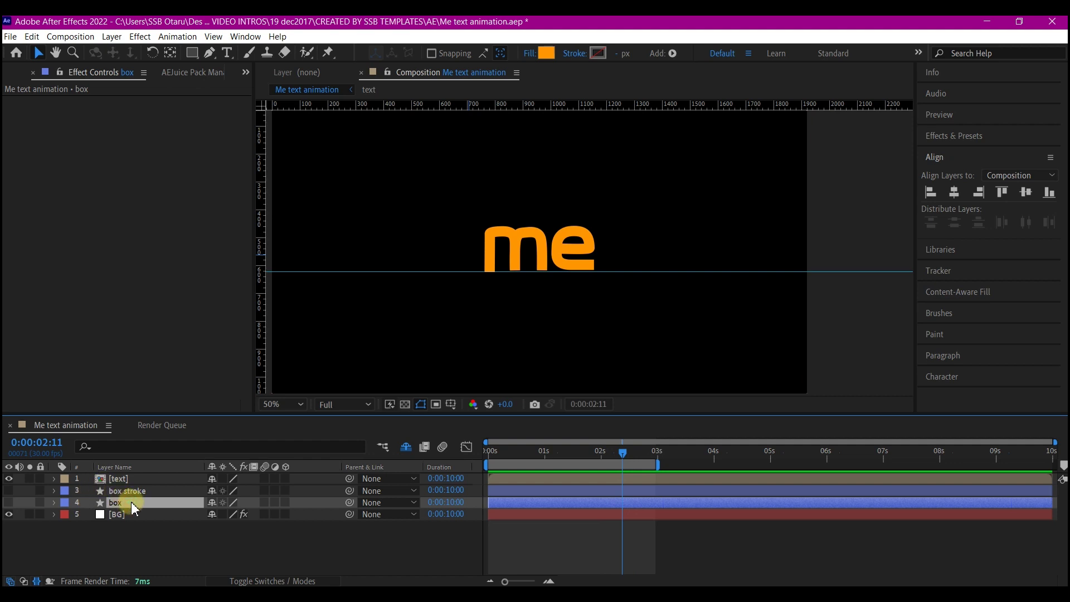
key(alt+shift+p)
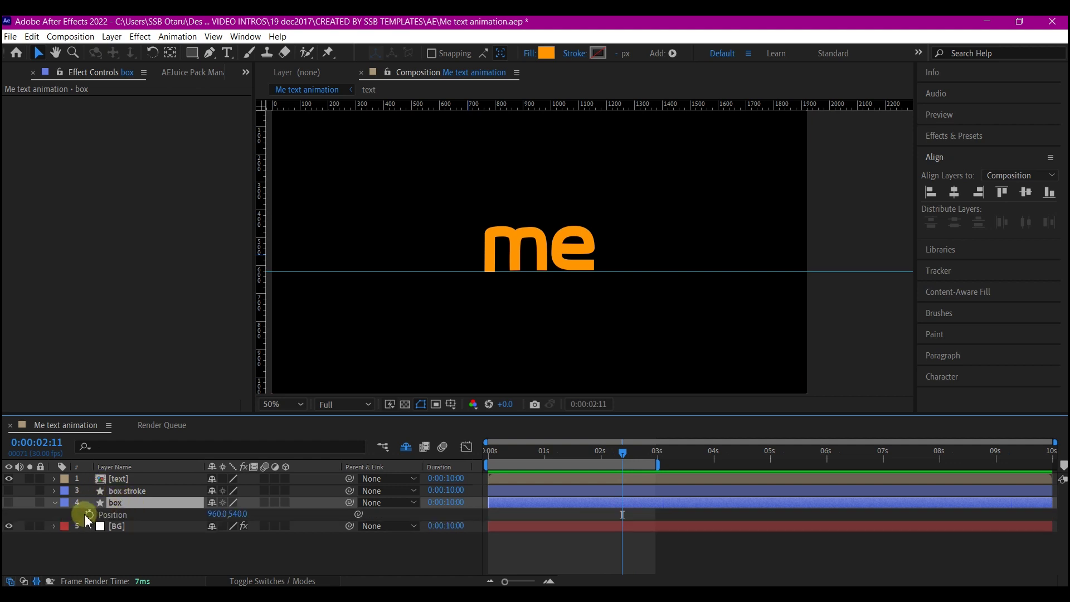
At an earlier frame, drag box's Position Y up above the text to start the drop.
click(10, 502)
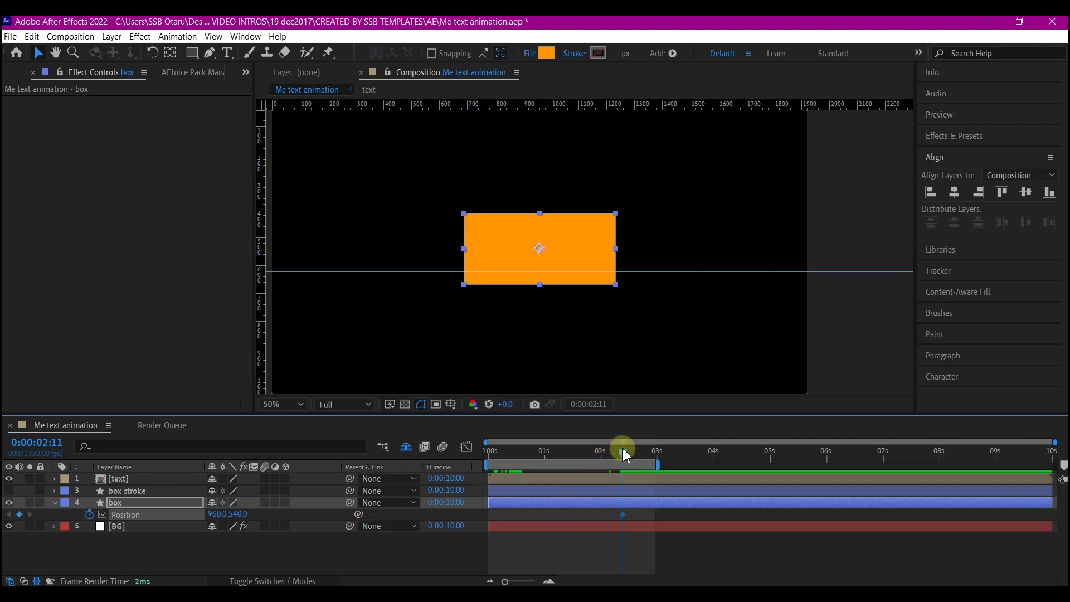
drag(591, 460, 576, 461)
click(237, 518)
drag(241, 520, 95, 503)
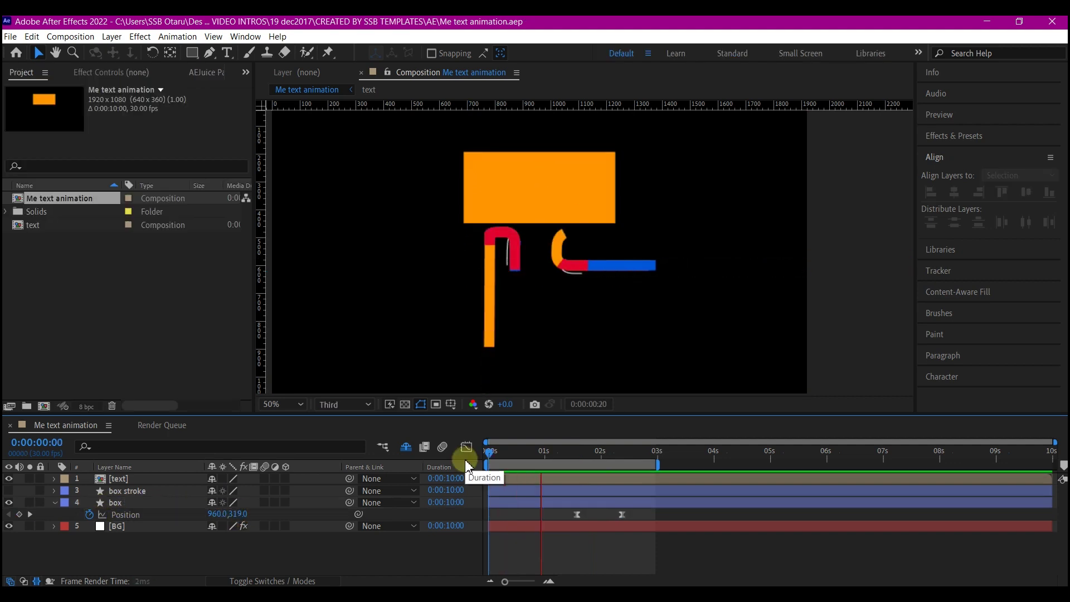
key(space)
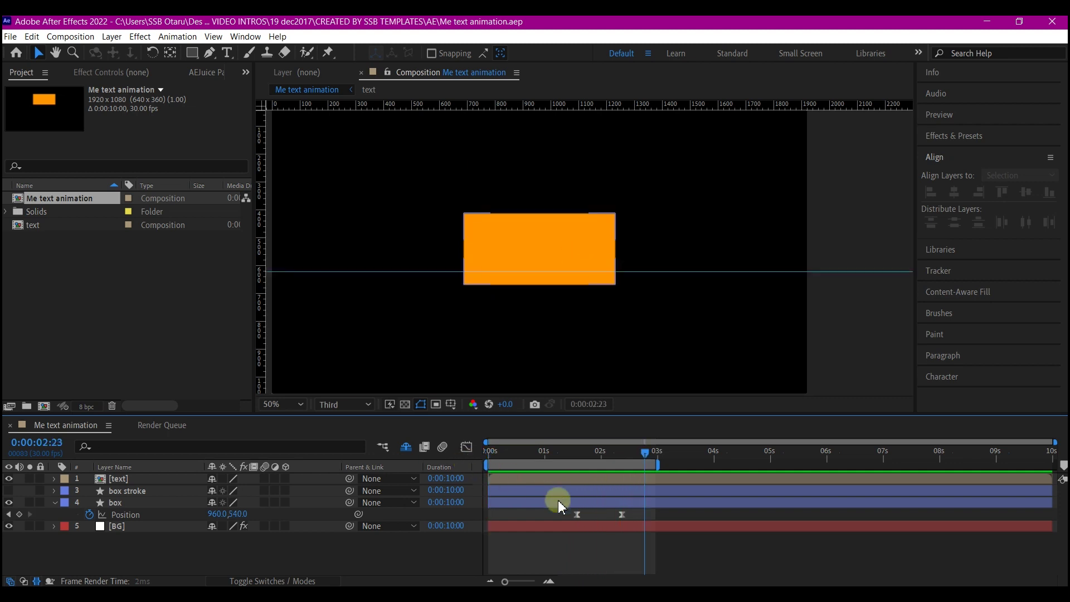
Shift the Position keyframe slightly earlier, preview the drop, and select both keyframes.
drag(626, 516, 586, 517)
click(628, 513)
click(564, 453)
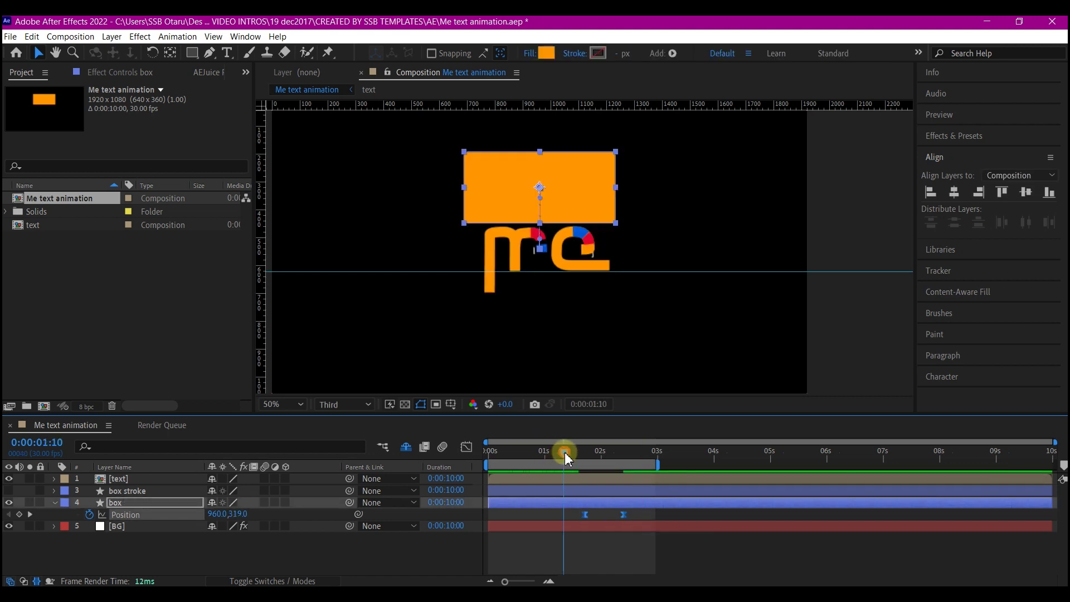
key(space)
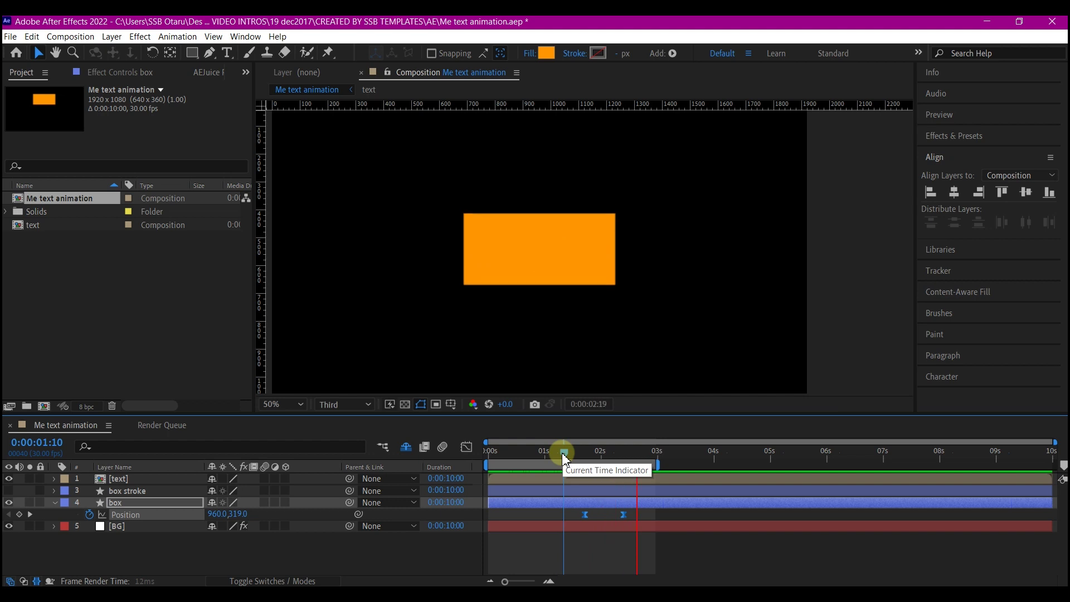
click(560, 449)
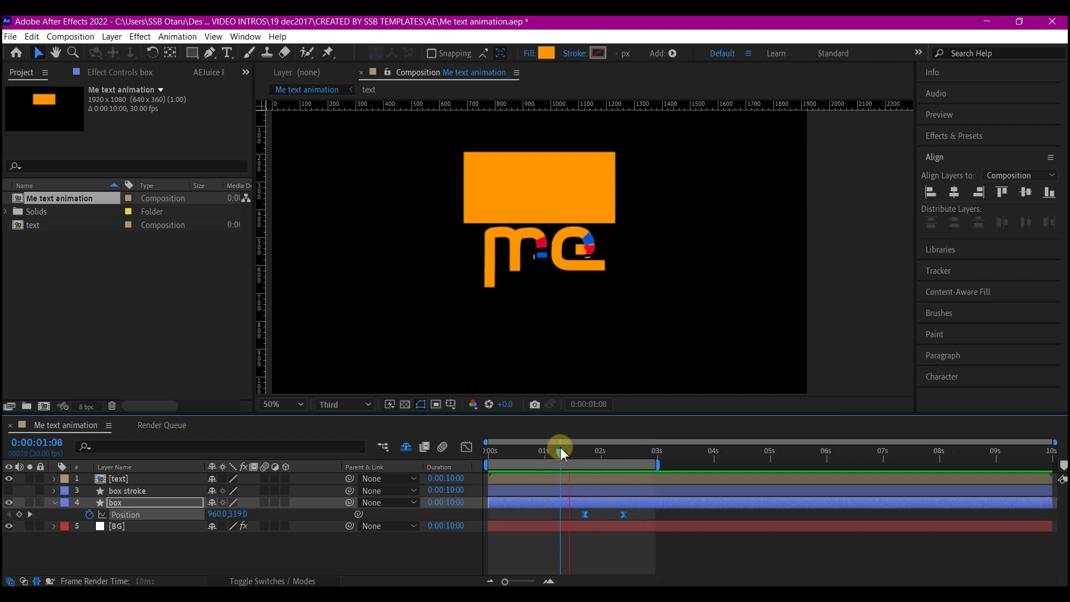
key(space)
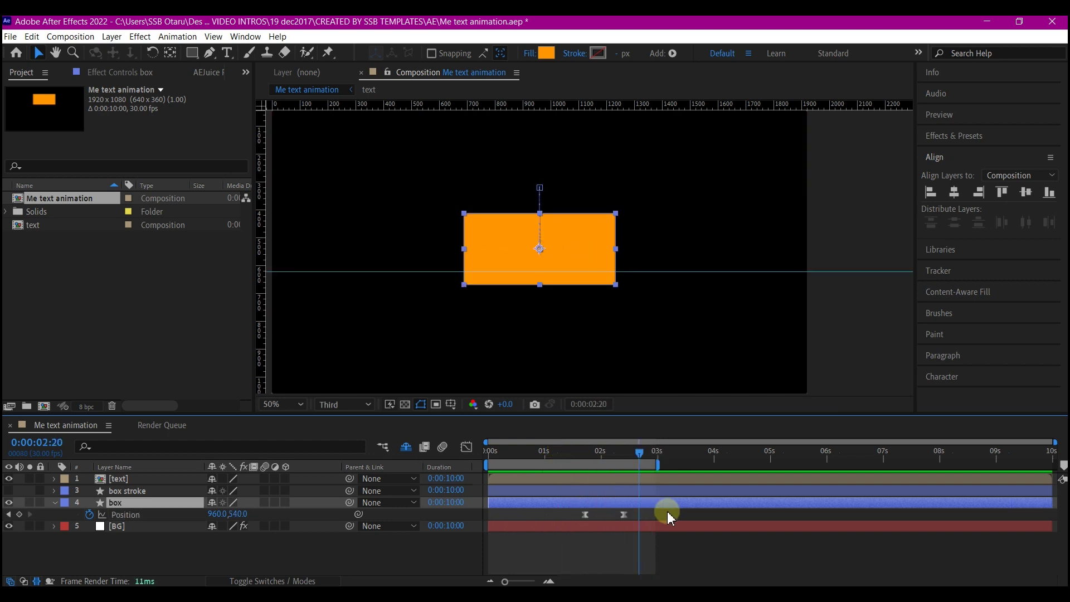
drag(667, 510, 492, 533)
With Tool Creates Mask enabled, draw a rectangle mask on box covering its left slice.
drag(497, 451, 523, 465)
click(560, 516)
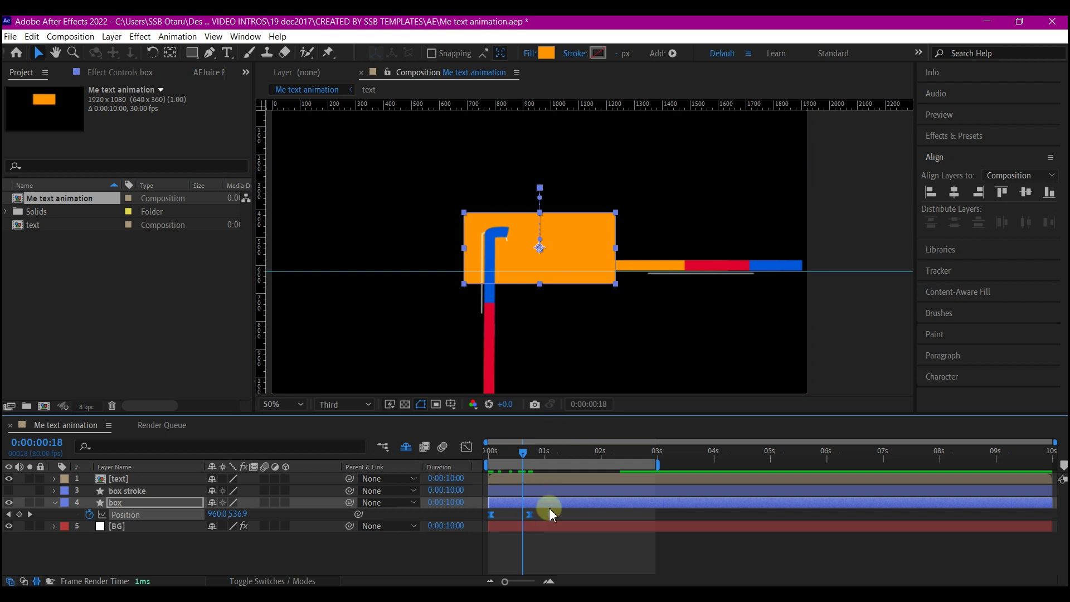
click(554, 512)
click(553, 509)
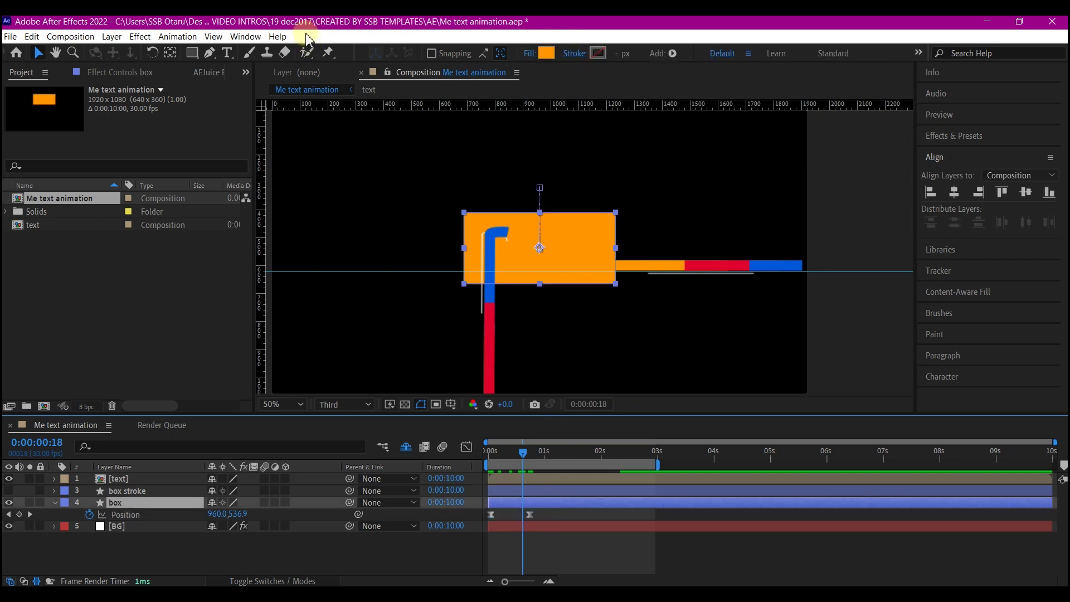
drag(192, 53, 230, 59)
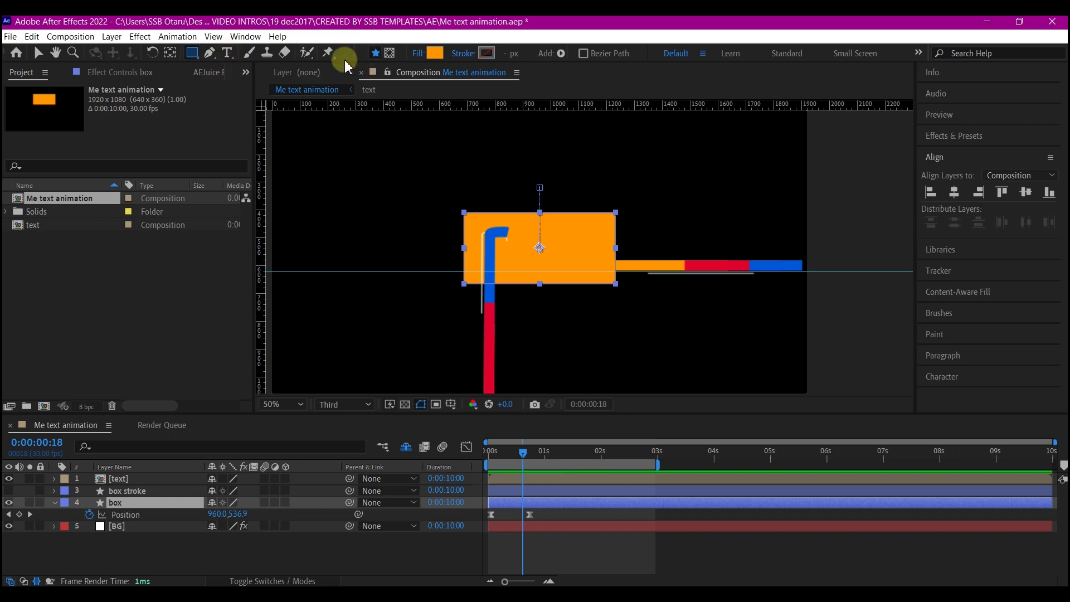
click(389, 54)
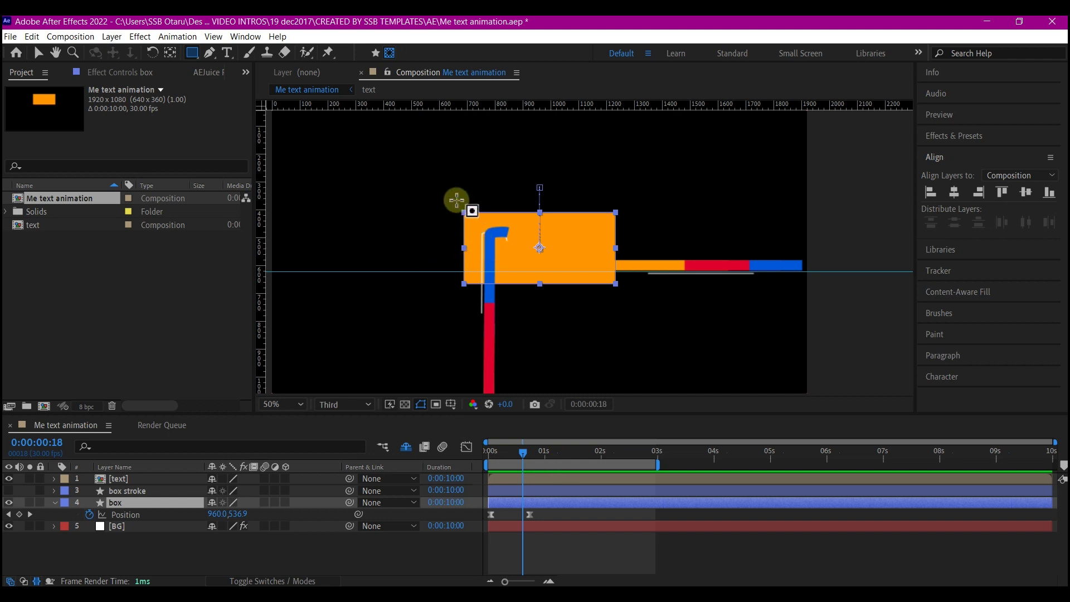
drag(455, 200, 515, 301)
click(123, 524)
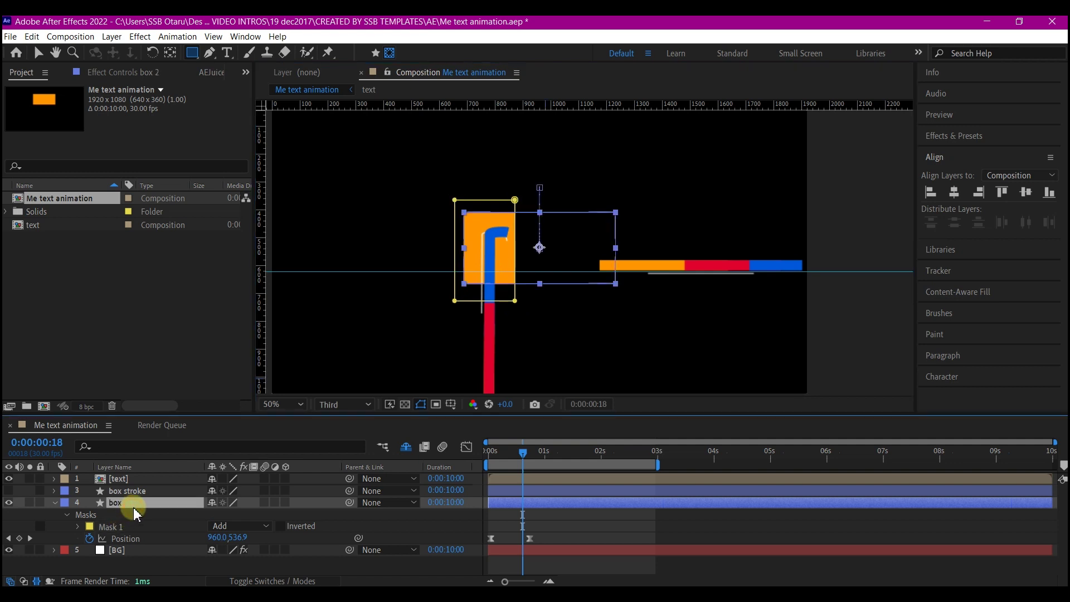
Duplicate the box as box 2 and nudge its Mask 1 right to the neighbouring slice.
key(ctrl+d)
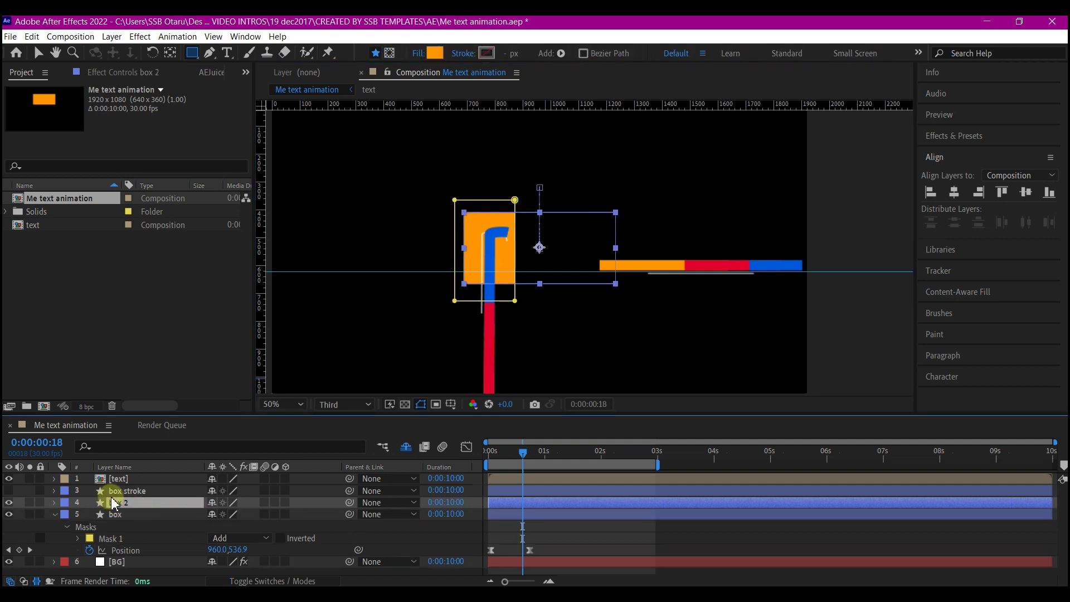
key(m)
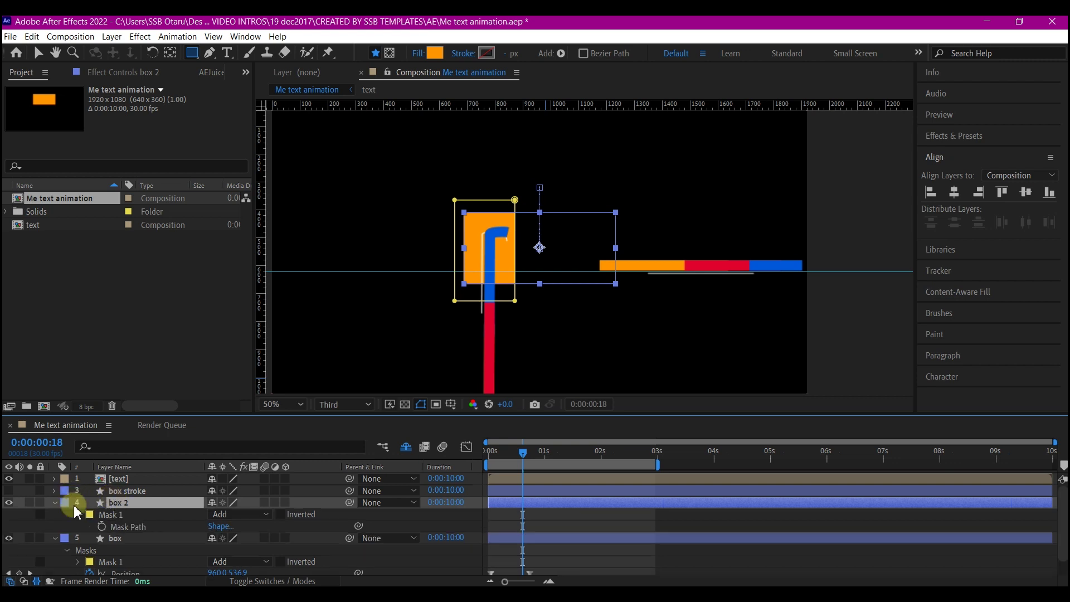
click(116, 517)
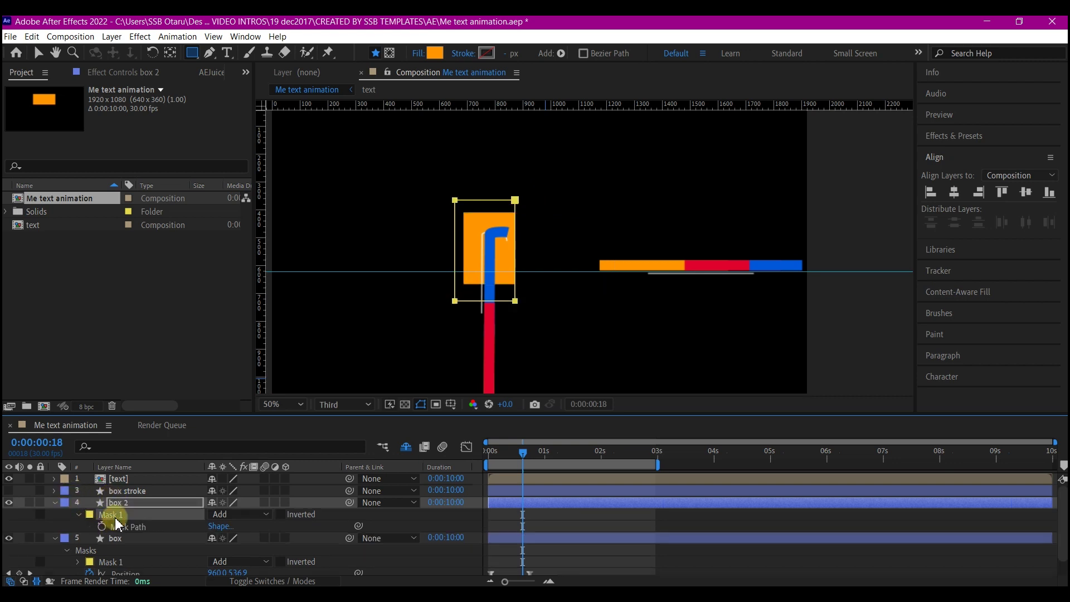
key(shift+Right)
key(shift+Right)
key(shift+Right)
key(shift+Right)
key(shift+Right)
key(shift+Right)
key(shift+Right)
key(shift+Right)
key(shift+Right)
key(shift+Right)
key(shift+Right)
key(shift+Right)
key(shift+Right)
key(shift+Right)
key(shift+Right)
key(shift+Right)
key(shift+Right)
key(shift+Right)
key(shift+Right)
key(shift+Right)
key(shift+Right)
key(shift+Right)
key(shift+Right)
key(shift+Right)
key(shift+Right)
key(shift+Right)
key(shift+Left)
key(shift+Left)
key(shift+Left)
key(shift+Left)
key(shift+Left)
key(shift+Left)
click(161, 505)
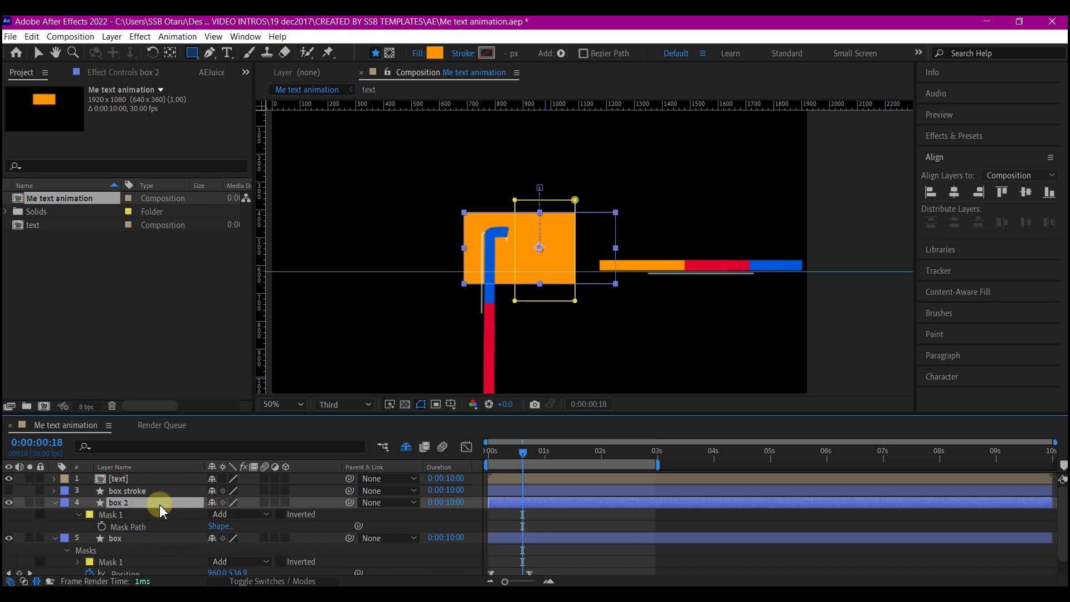
Duplicate box 2 into box 3 and collapse the slice layers' properties.
key(ctrl+d)
click(490, 514)
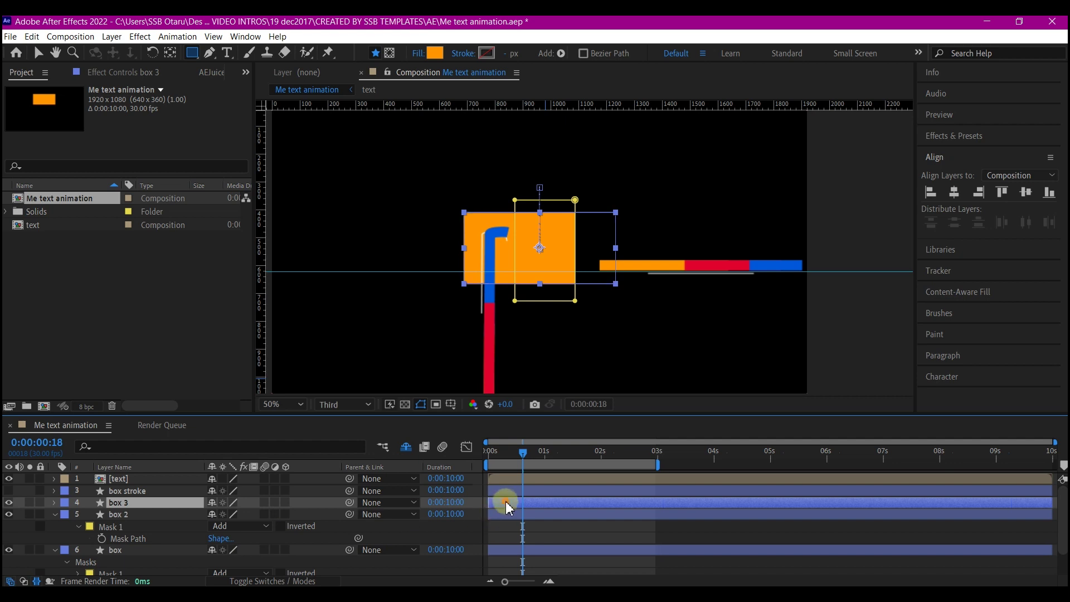
click(55, 509)
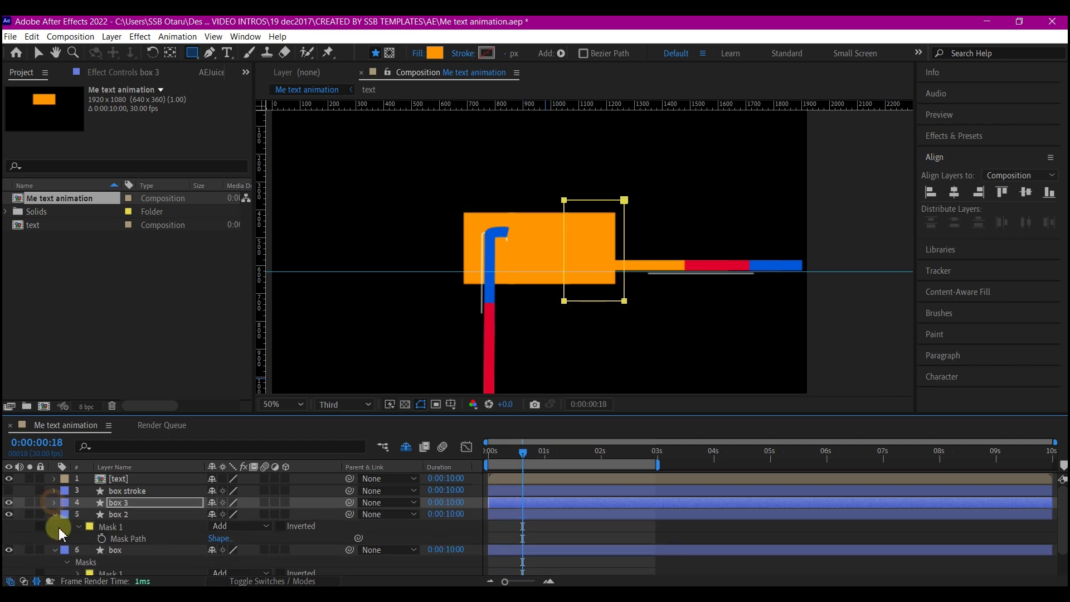
click(55, 516)
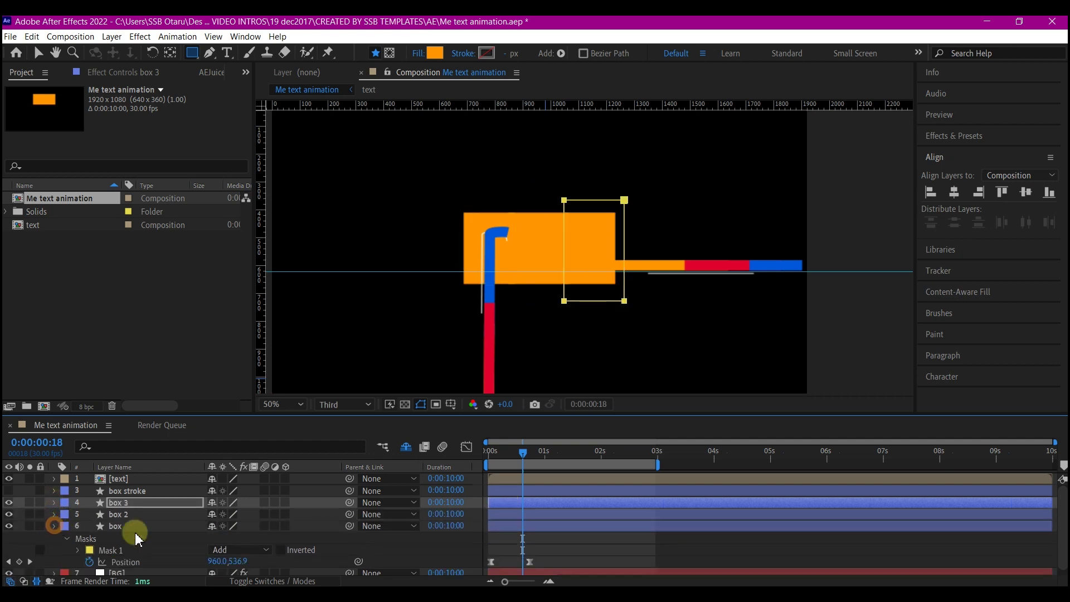
click(54, 527)
Slide box 3's layer bar slightly later and preview the staggered slices.
click(504, 517)
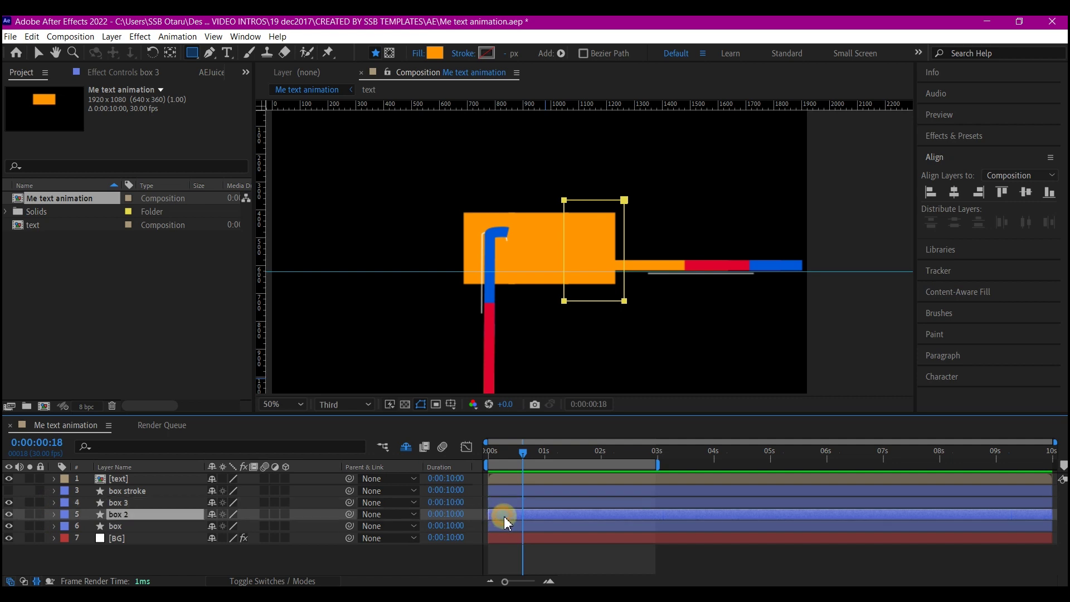
drag(518, 504, 535, 505)
drag(498, 463, 478, 463)
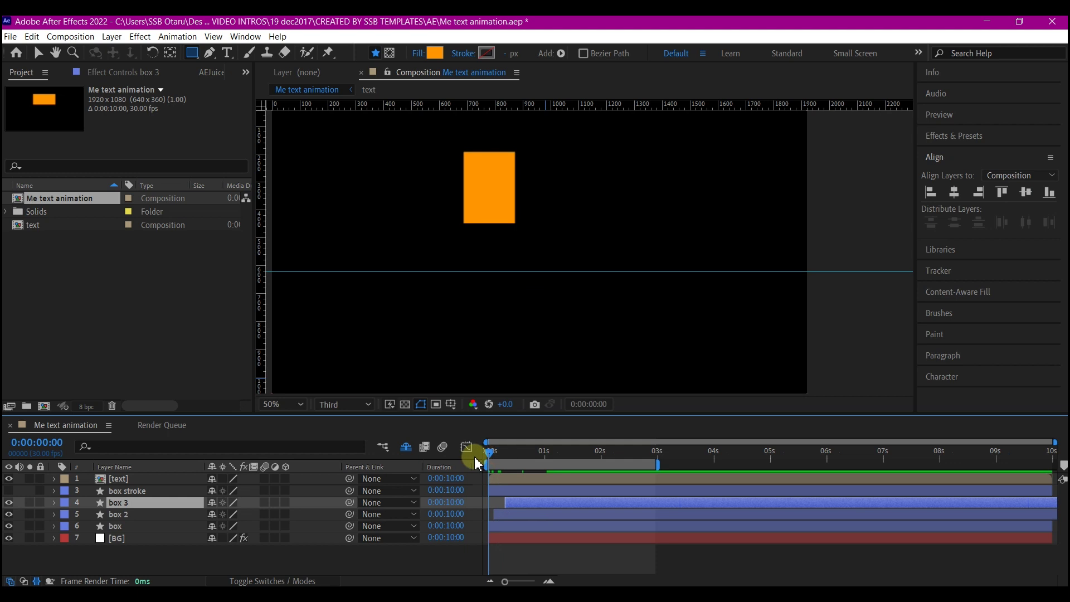
key(space)
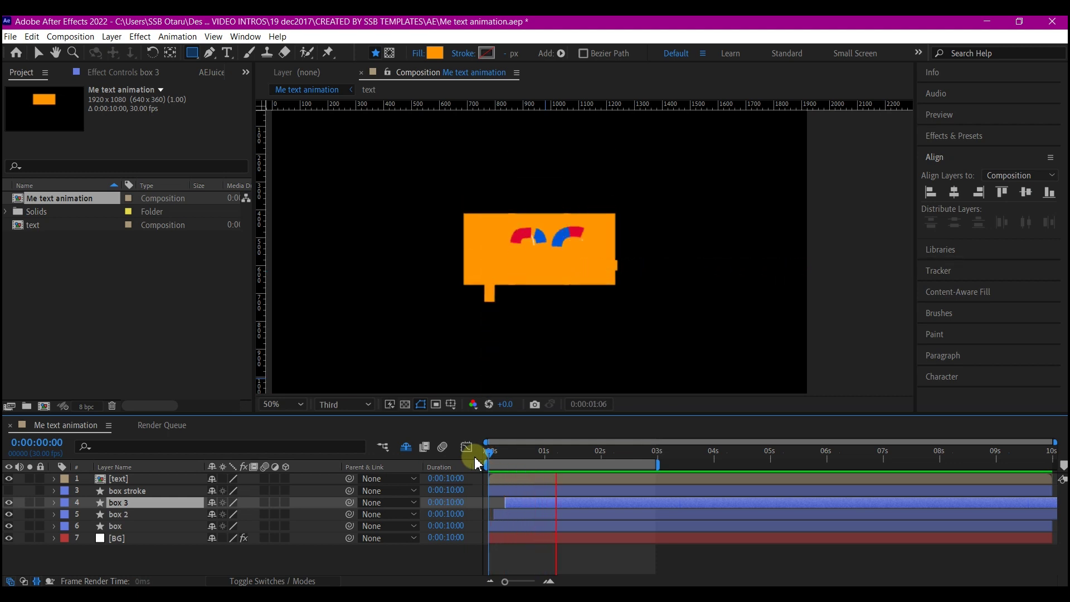
drag(487, 463, 549, 493)
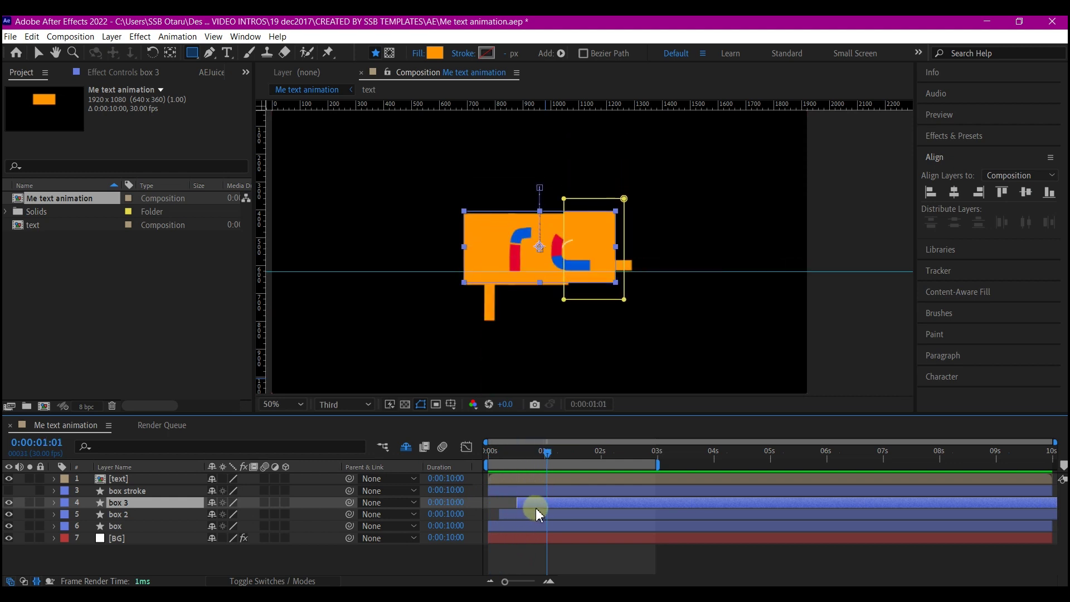
Reveal the Position keyframes of all three box slices and jump to the first keyframe.
shift+click(547, 527)
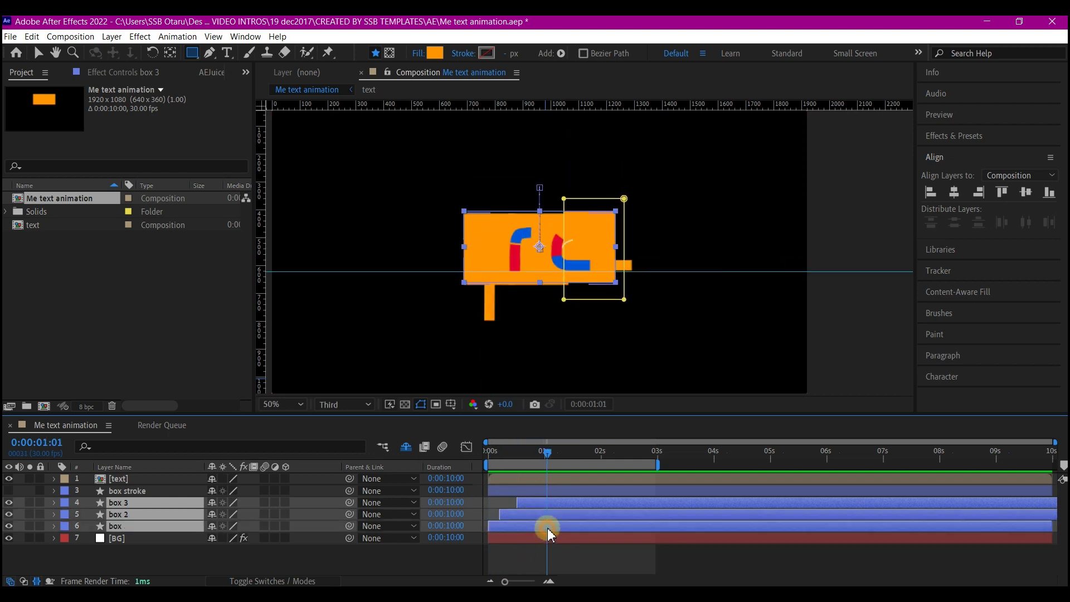
key(u)
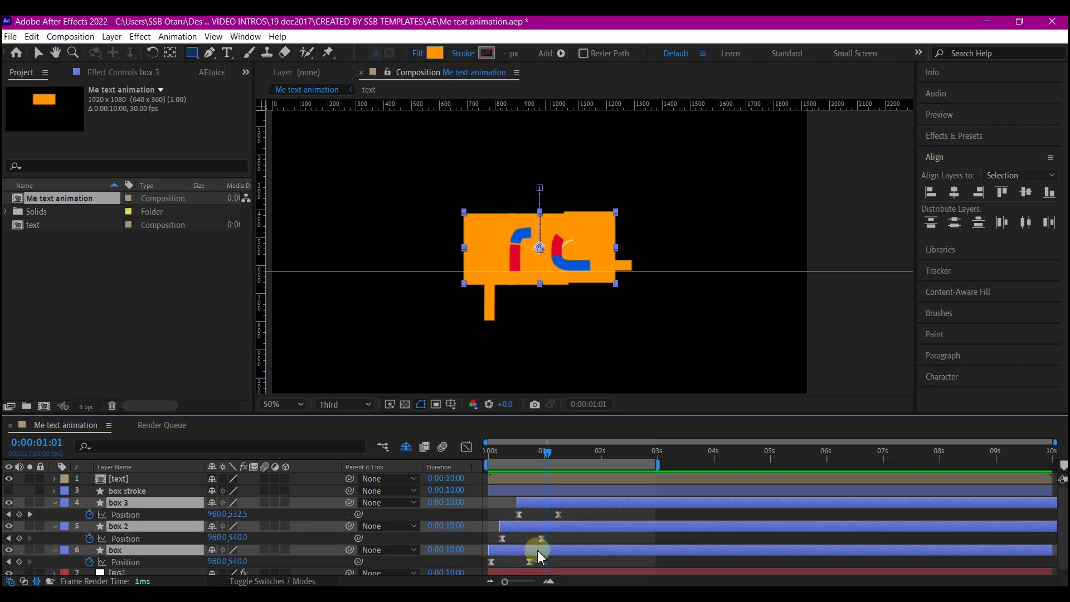
click(556, 563)
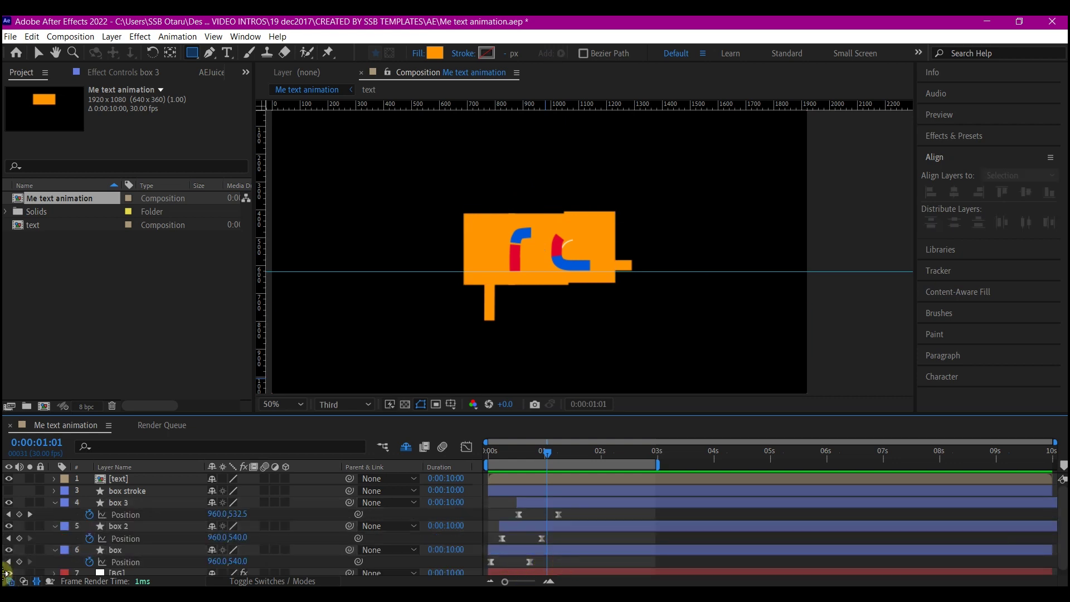
click(10, 563)
click(9, 563)
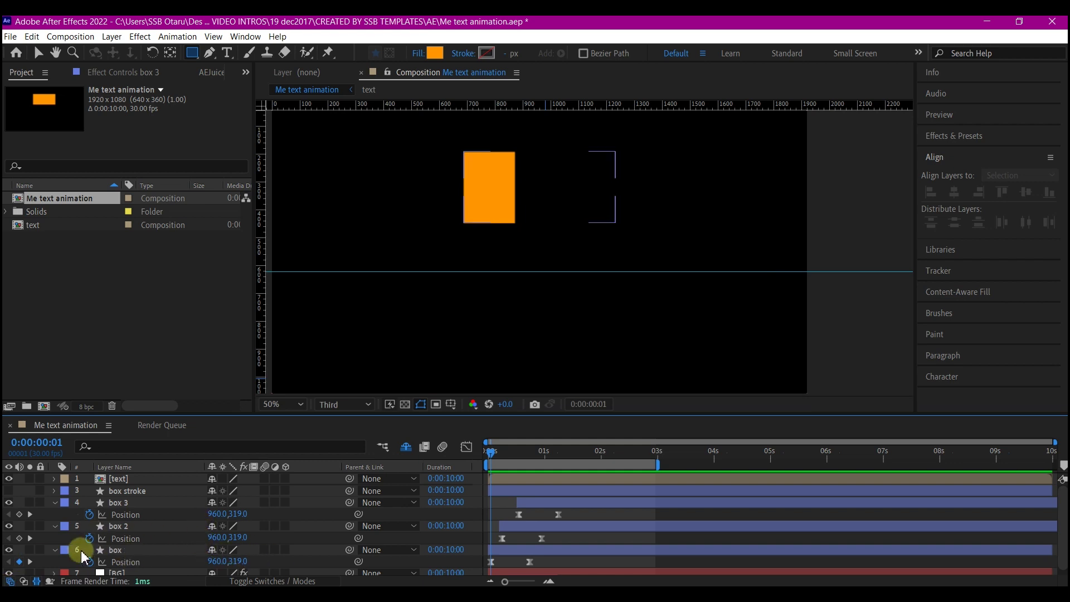
Drag the slice's starting Position Y fully above the frame and preview the falling slices.
drag(236, 567, 11, 544)
drag(240, 566, 99, 564)
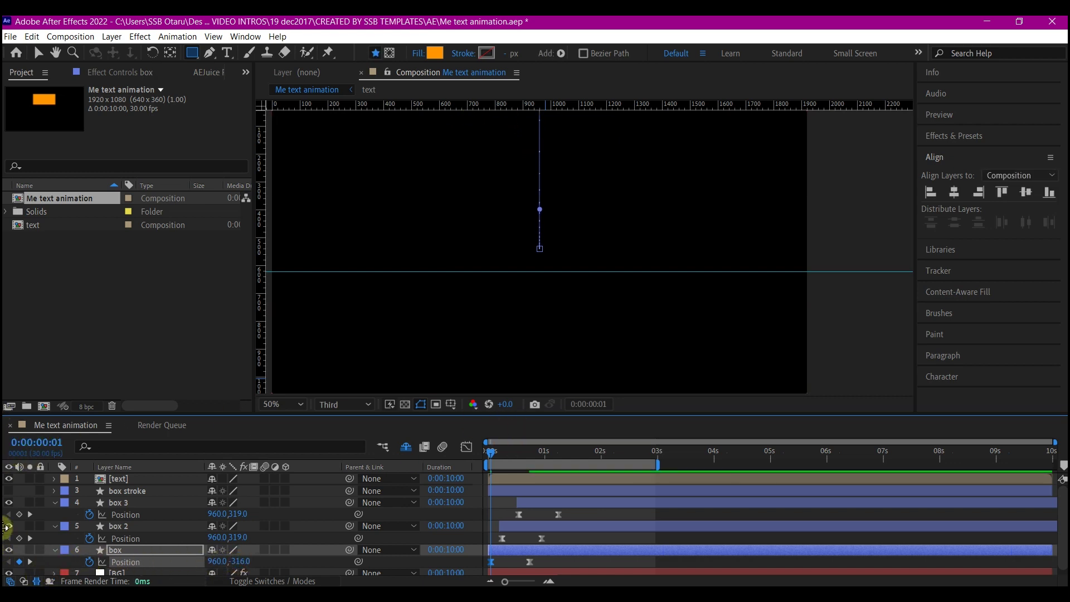
click(125, 515)
key(space)
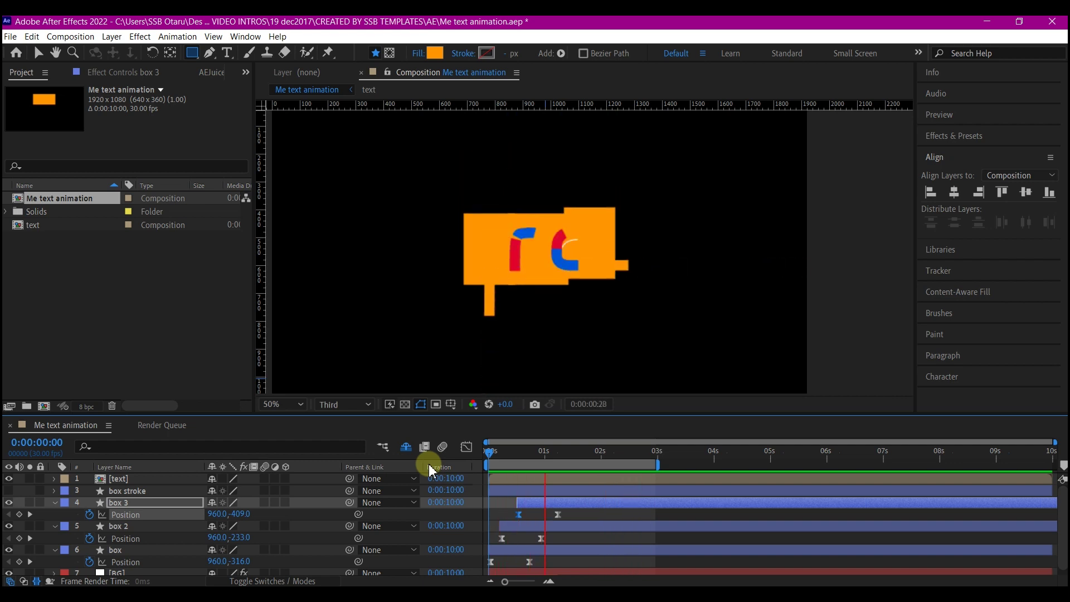
click(540, 503)
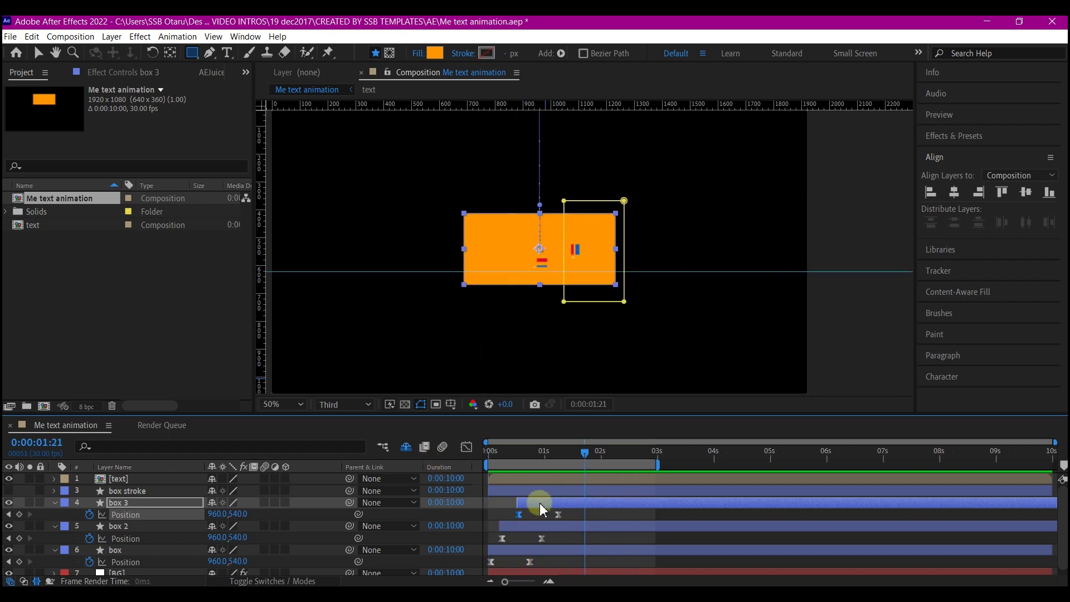
Pre-compose the box, box 2 and box 3 slice layers into a composition named 'box'.
shift+click(559, 552)
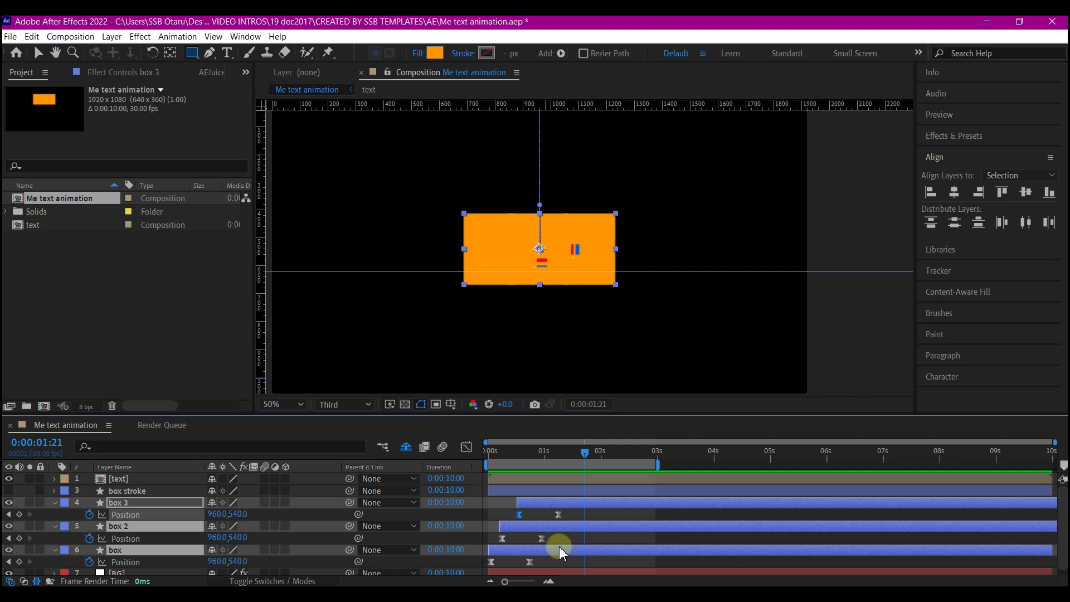
key(ctrl+shift+c)
text(box)
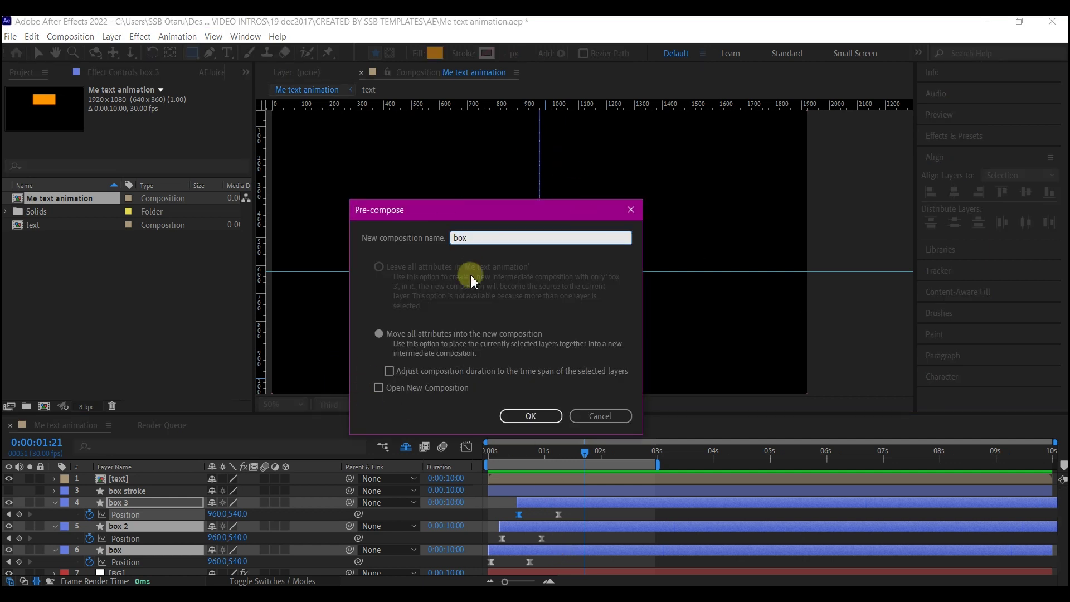
click(541, 418)
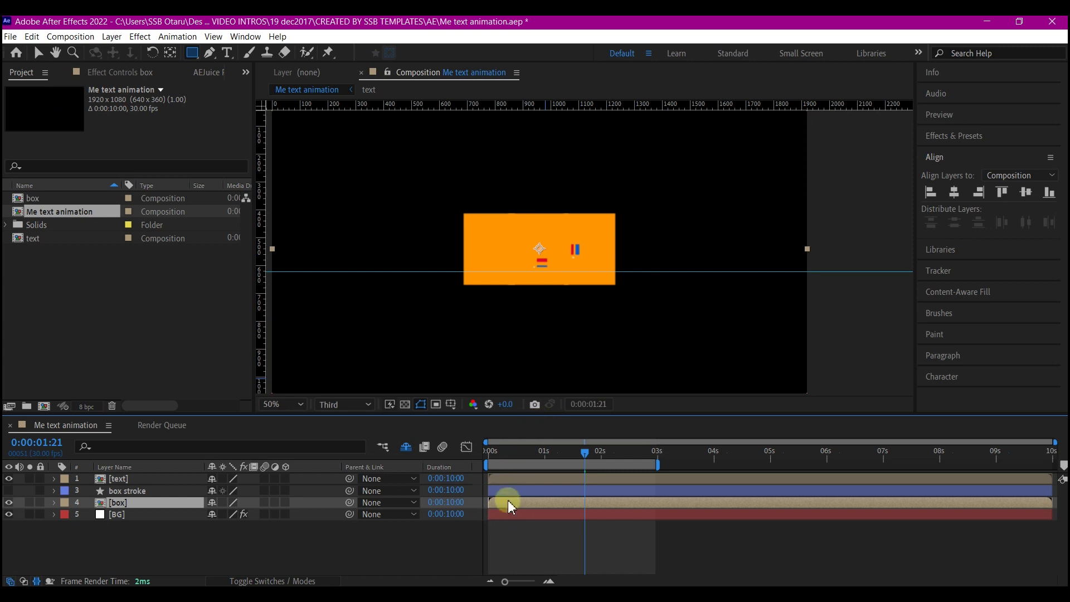
Slide the box layer to start about 1.2 s later, then check the new timing.
drag(507, 503, 621, 502)
drag(545, 453, 454, 454)
key(bracketleft)
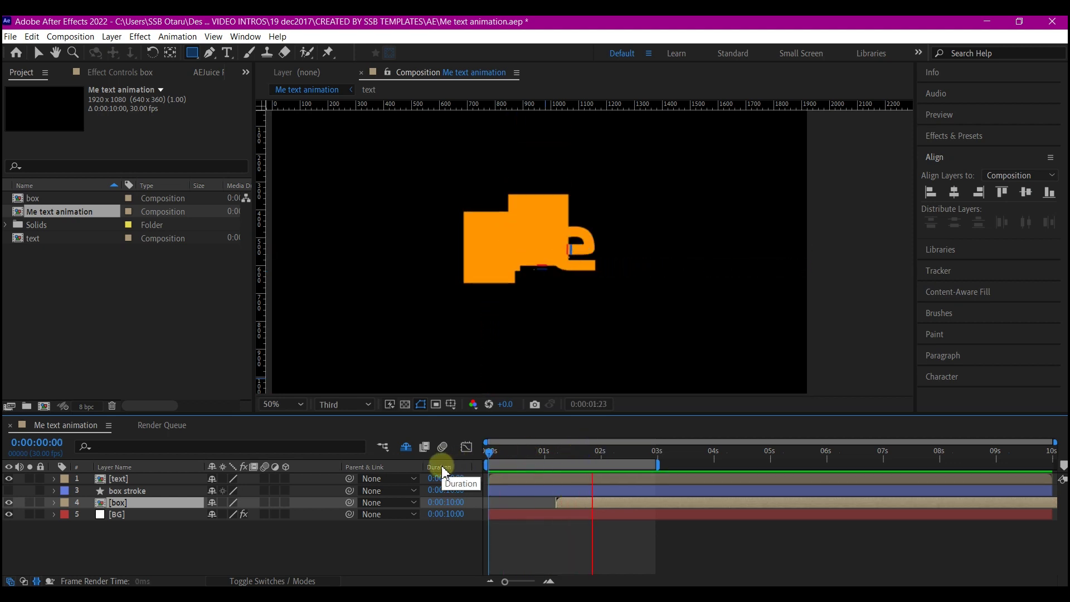
Duplicate the box composition layer and move the copy to the top of the stack.
key(Page_Down)
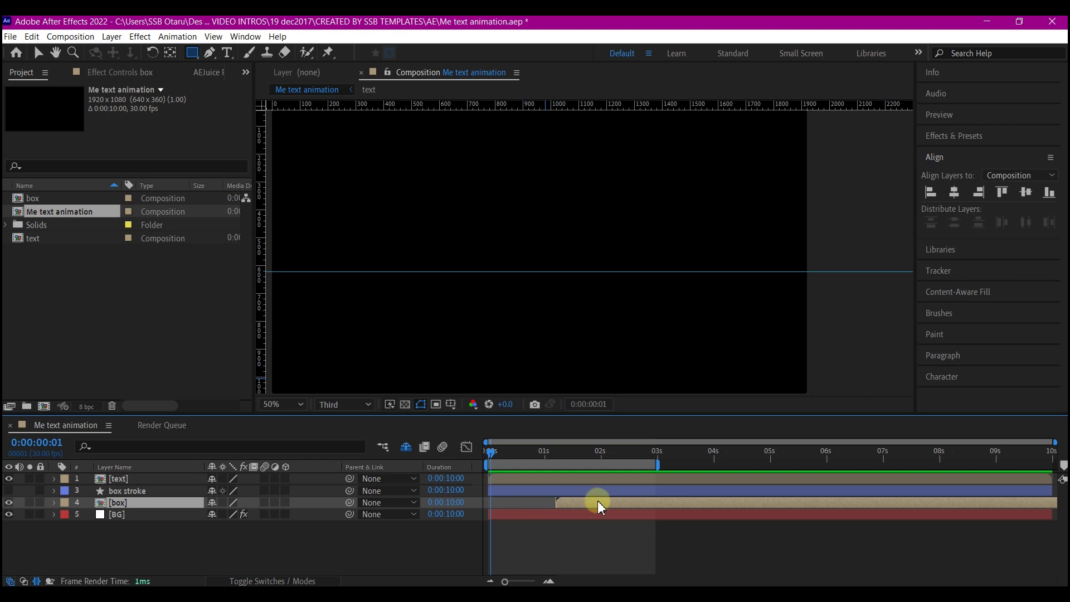
key(ctrl+d)
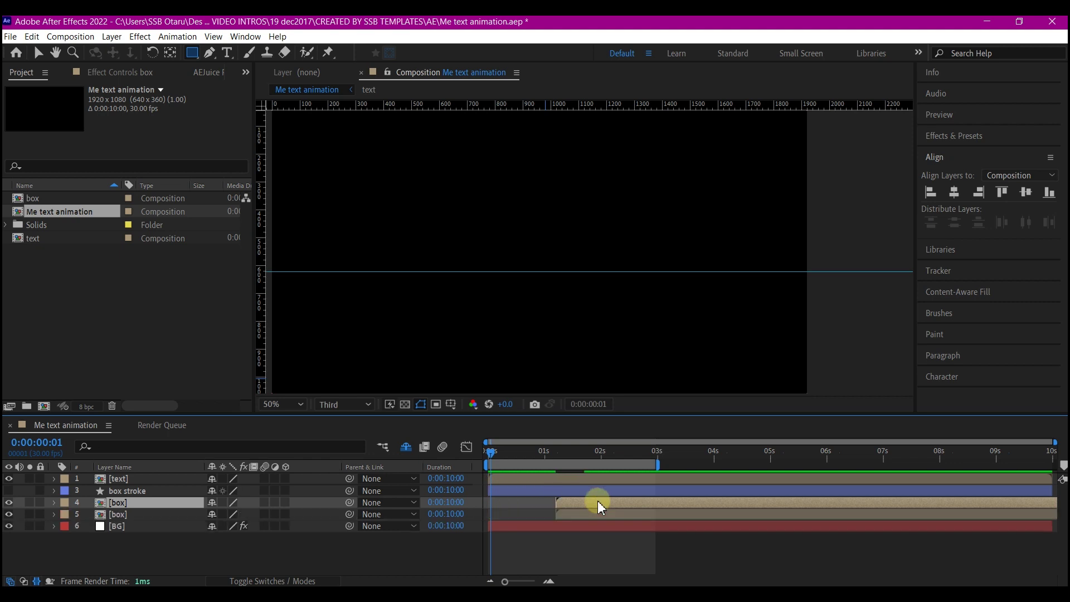
mouse_move(126, 508)
mouse_down()
mouse_move(136, 476)
mouse_move(110, 494)
mouse_up()
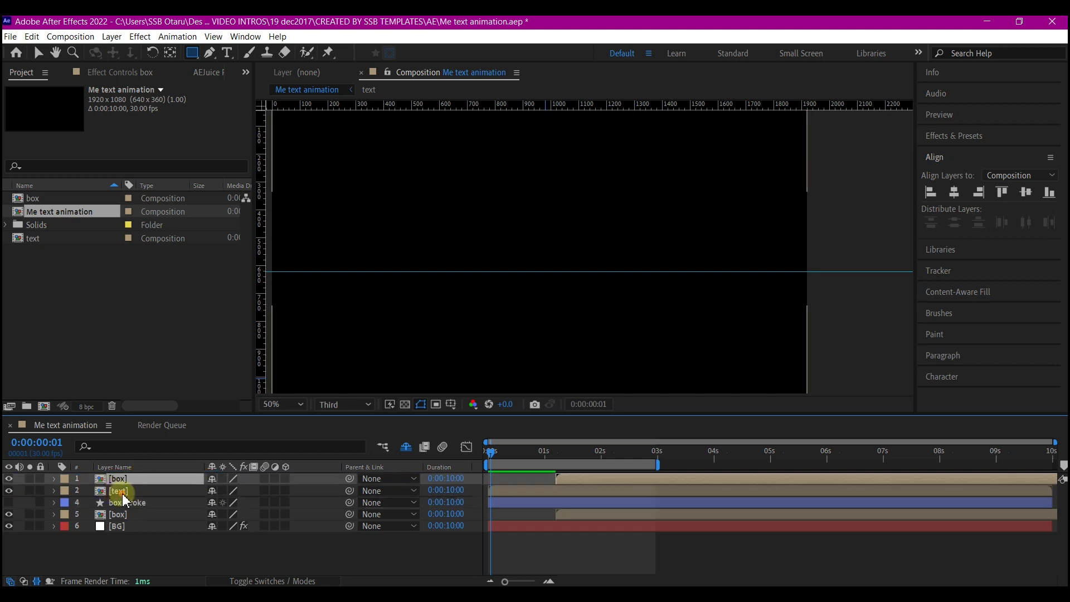
Duplicate the text layer and apply a Fill effect to the copy.
click(113, 491)
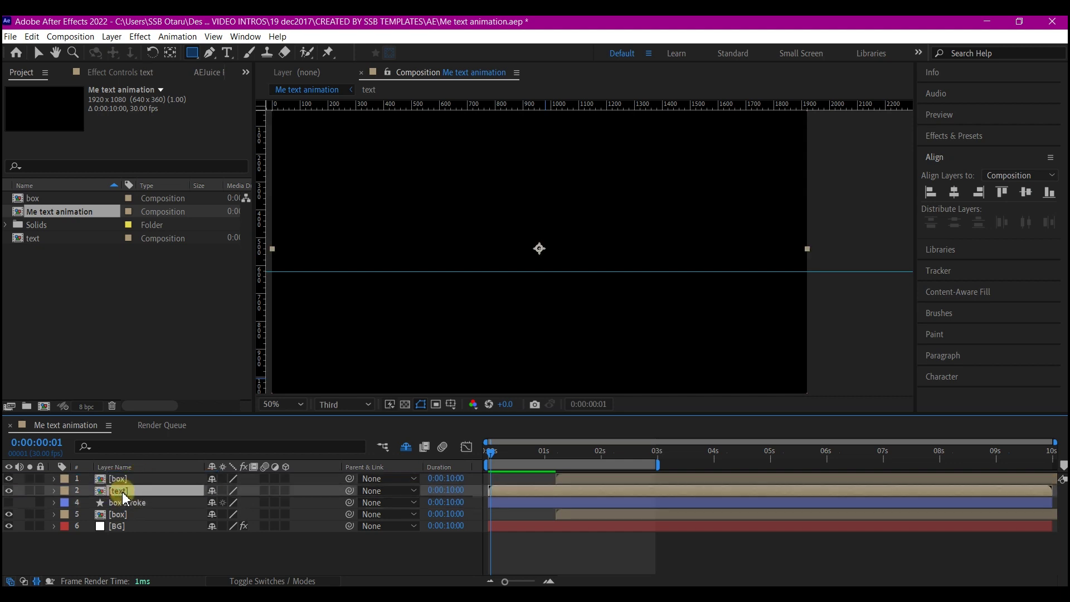
key(ctrl+d)
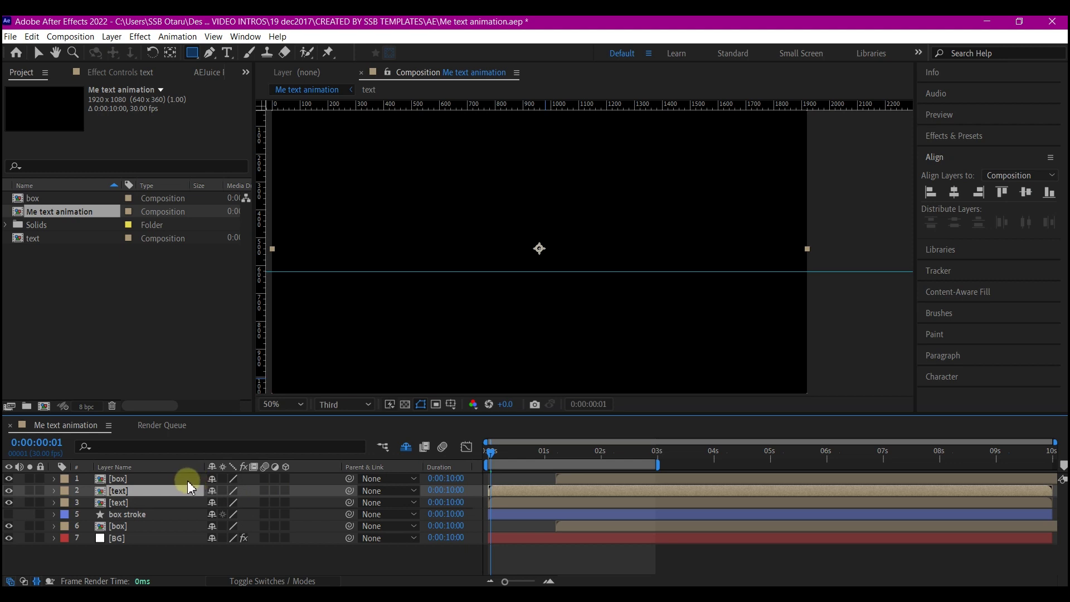
key(ctrl+space)
text(fill)
key(Return)
Set the copied text layer's Fill color to black.
click(146, 137)
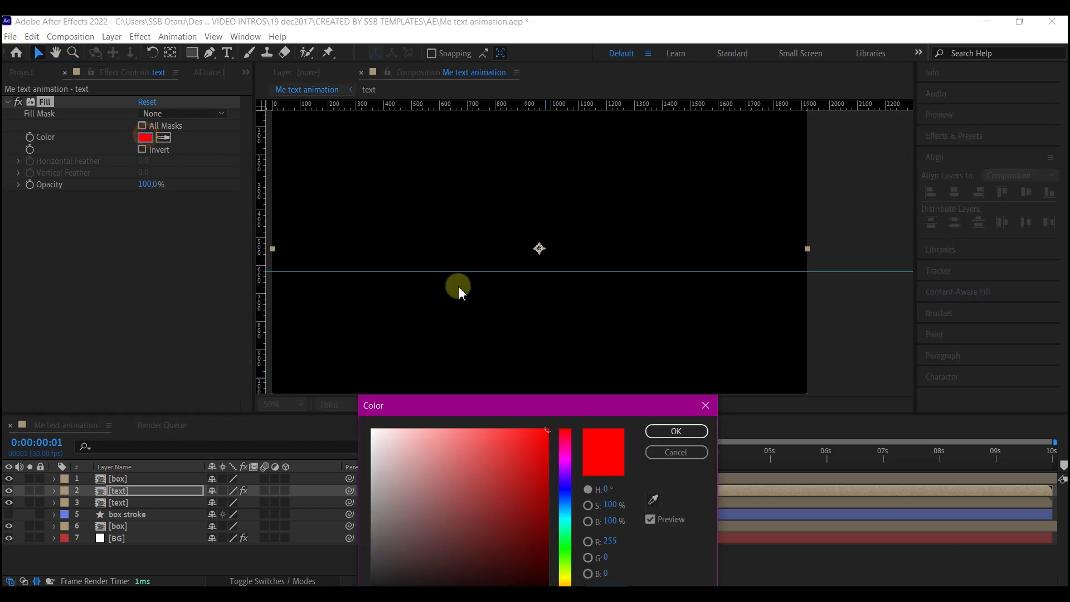
drag(463, 450, 549, 585)
click(668, 432)
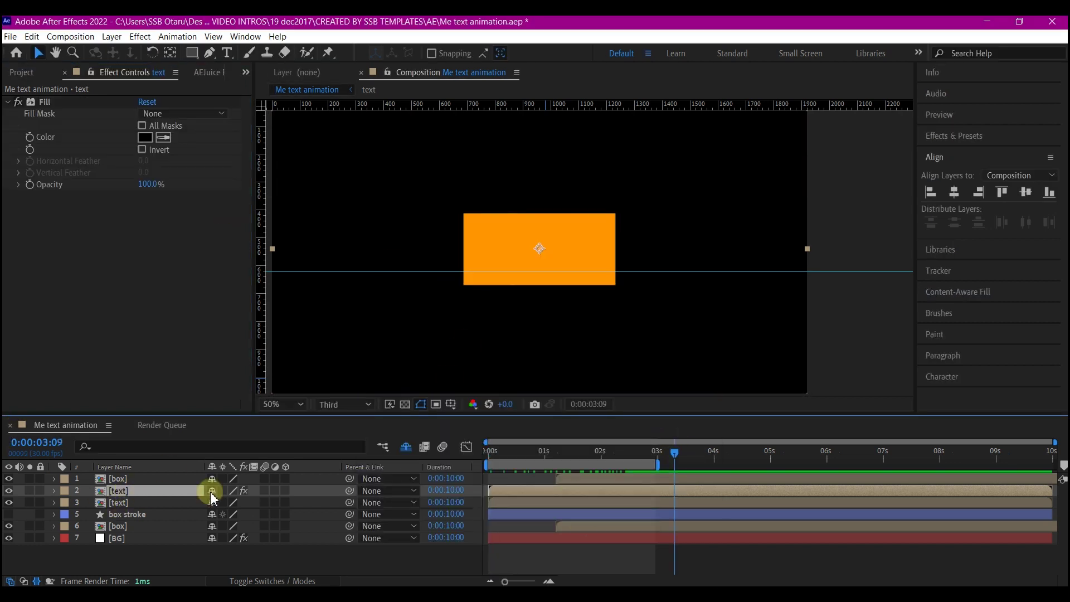
Set the text layer's Track Matte to Alpha Matte 'box' and preview from the start.
click(259, 581)
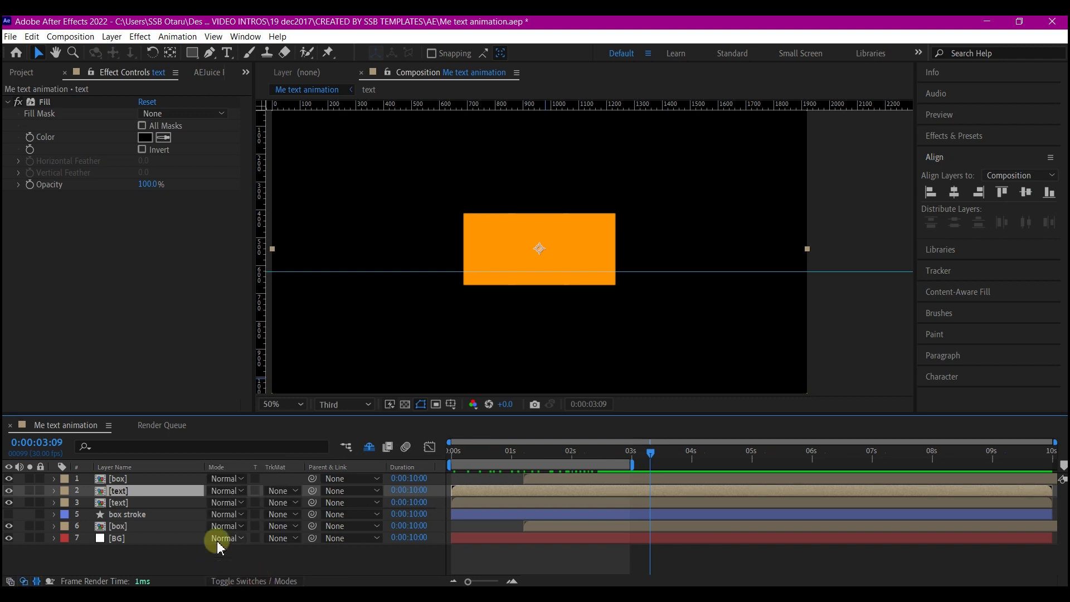
click(279, 491)
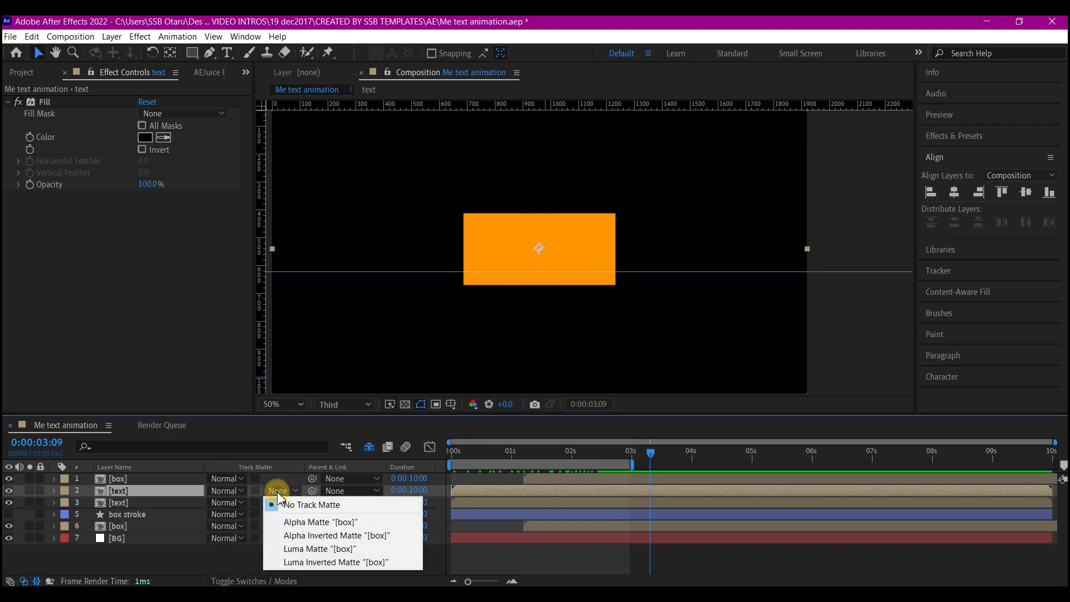
click(302, 523)
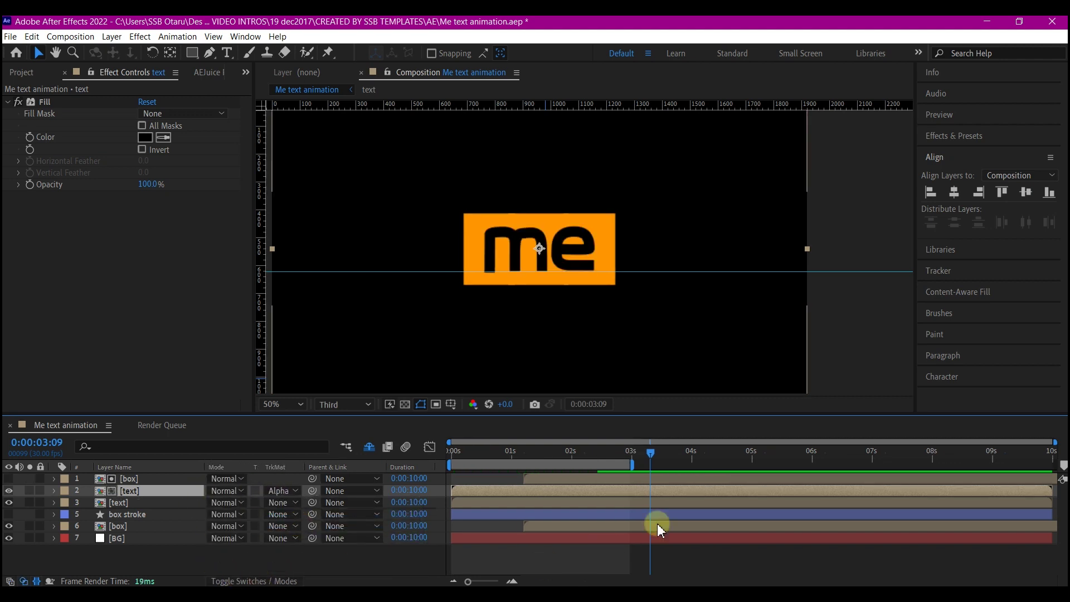
drag(483, 452, 416, 466)
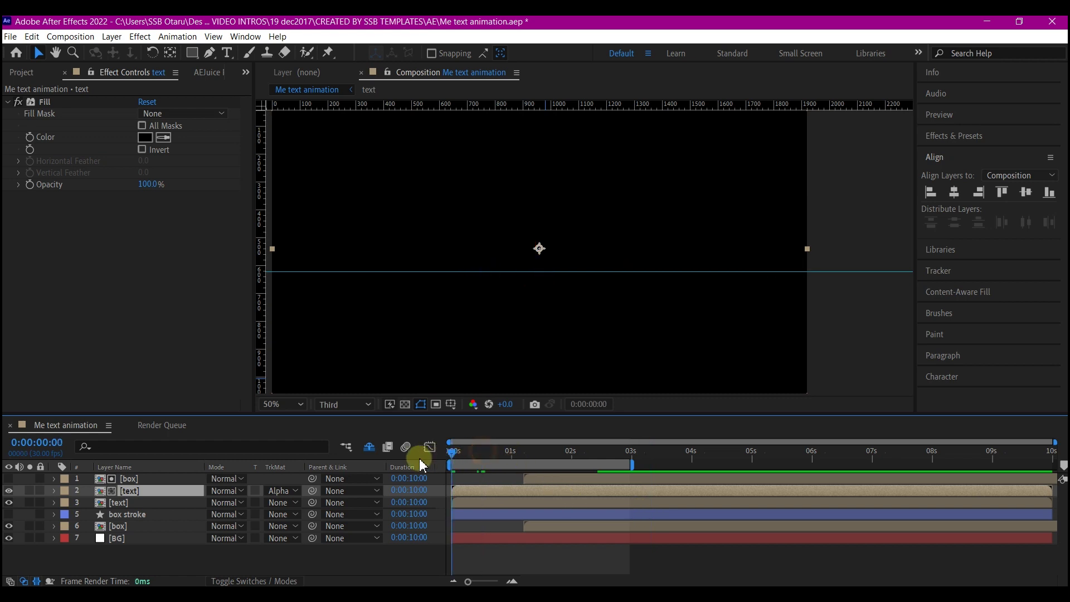
key(space)
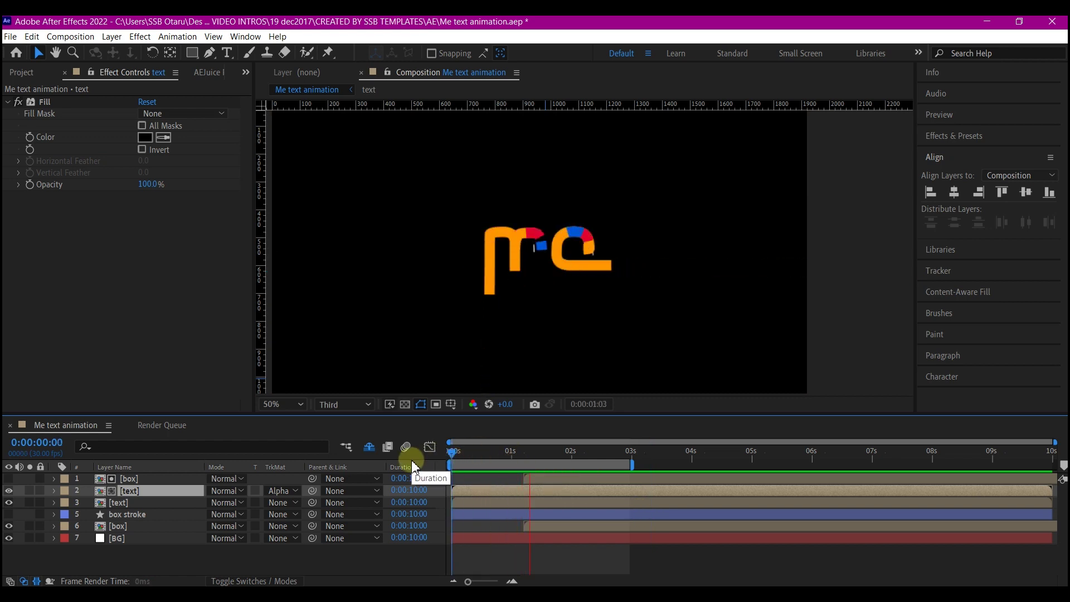
Make the box stroke layer visible and preview its white outline around the orange box.
click(162, 479)
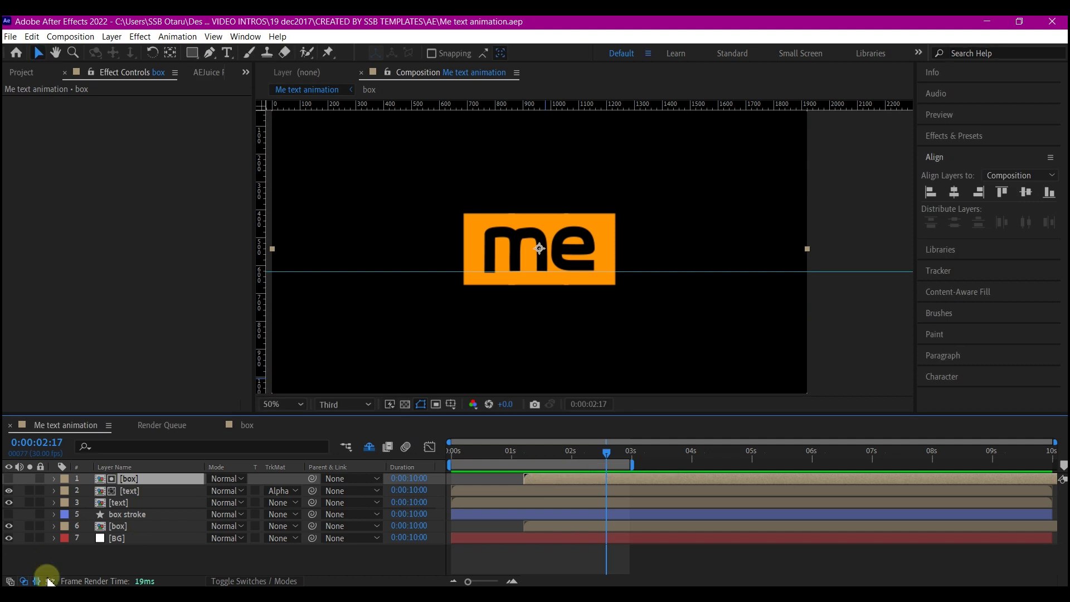
click(127, 514)
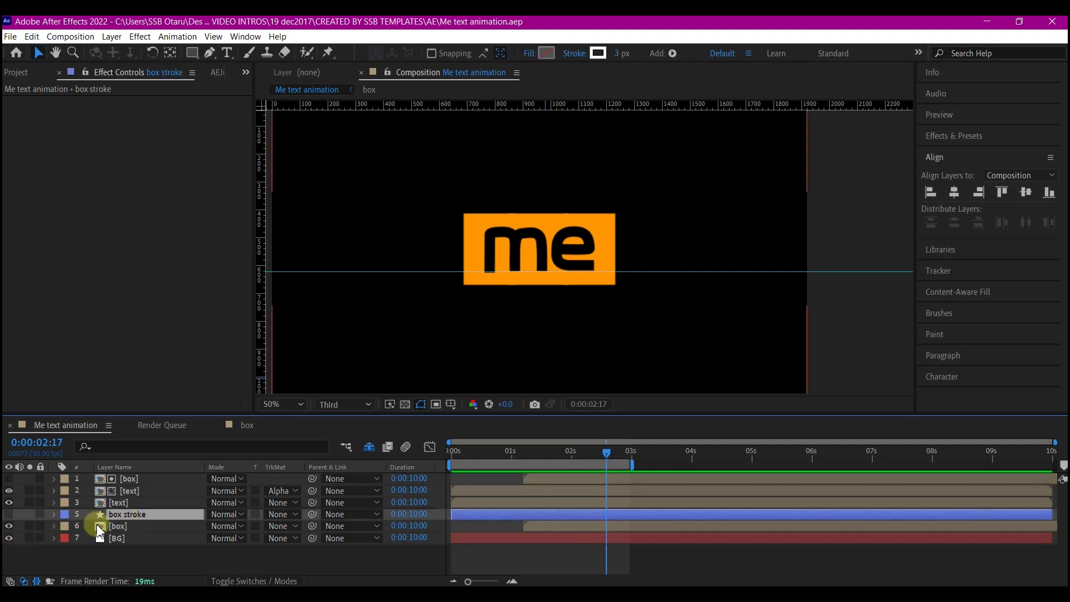
click(9, 514)
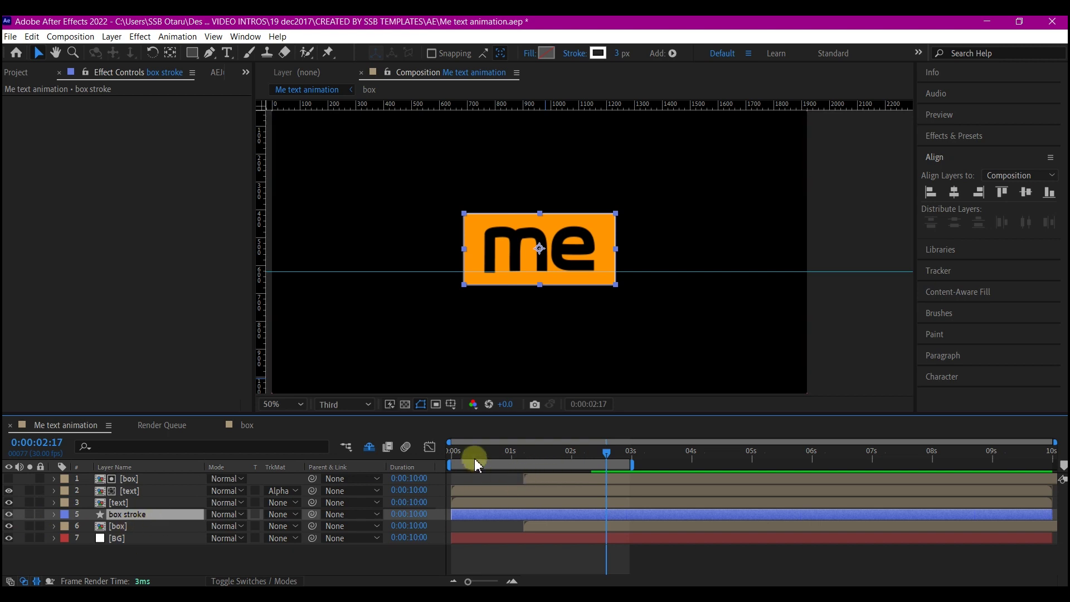
drag(485, 454, 586, 456)
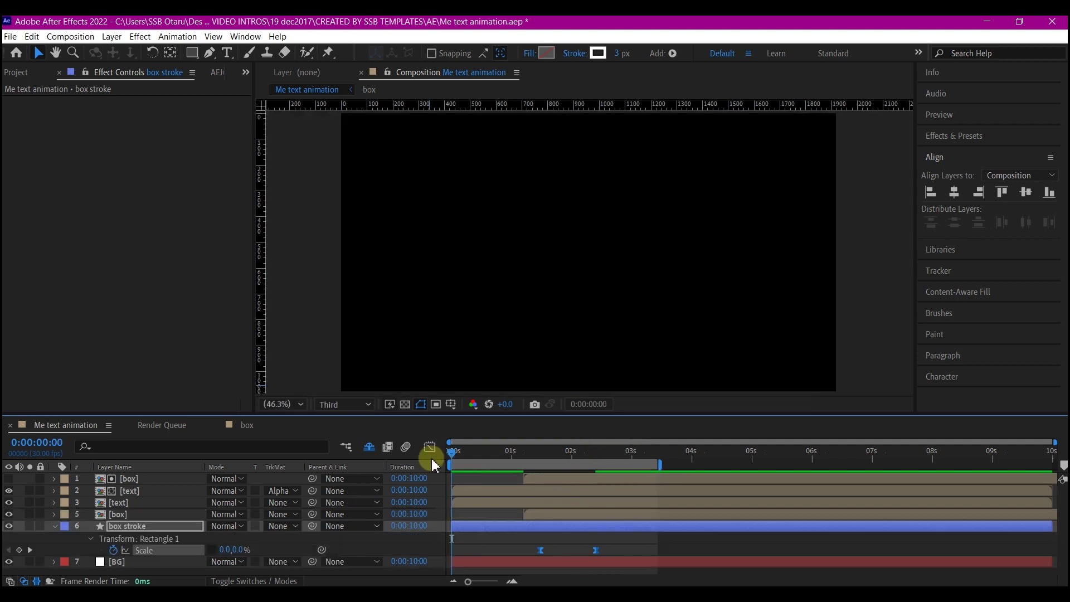
key(space)
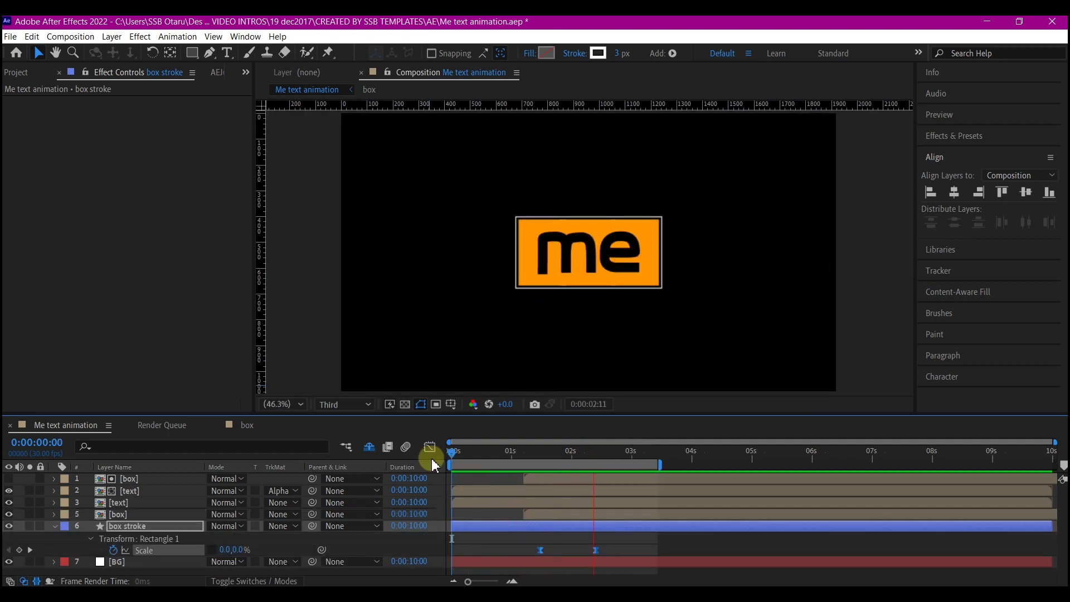
key(space)
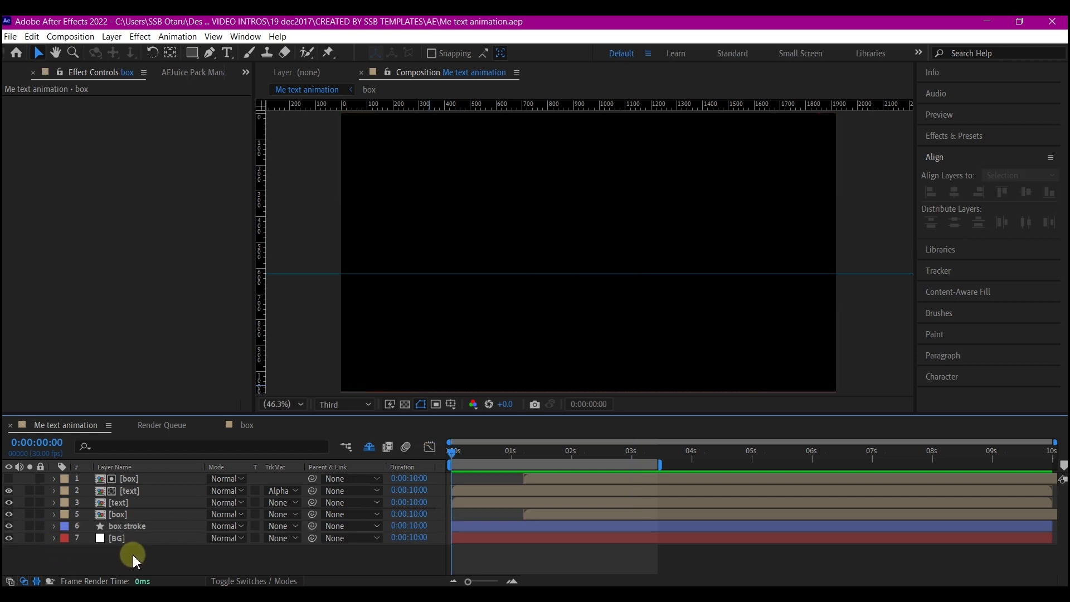
Add a new adjustment layer and apply the Transform effect to it.
right_click(144, 554)
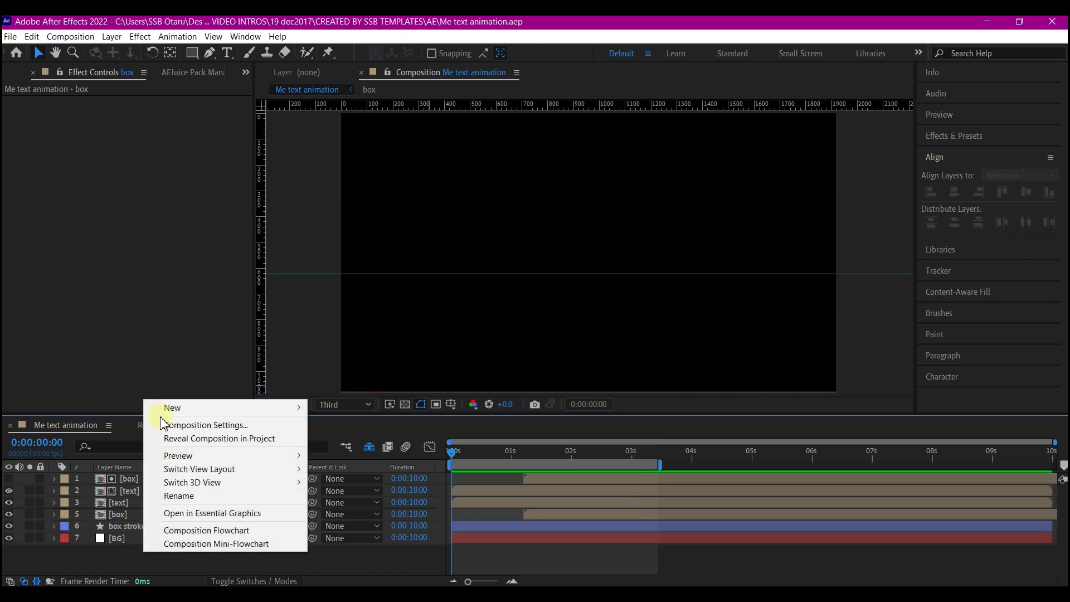
mouse_move(162, 411)
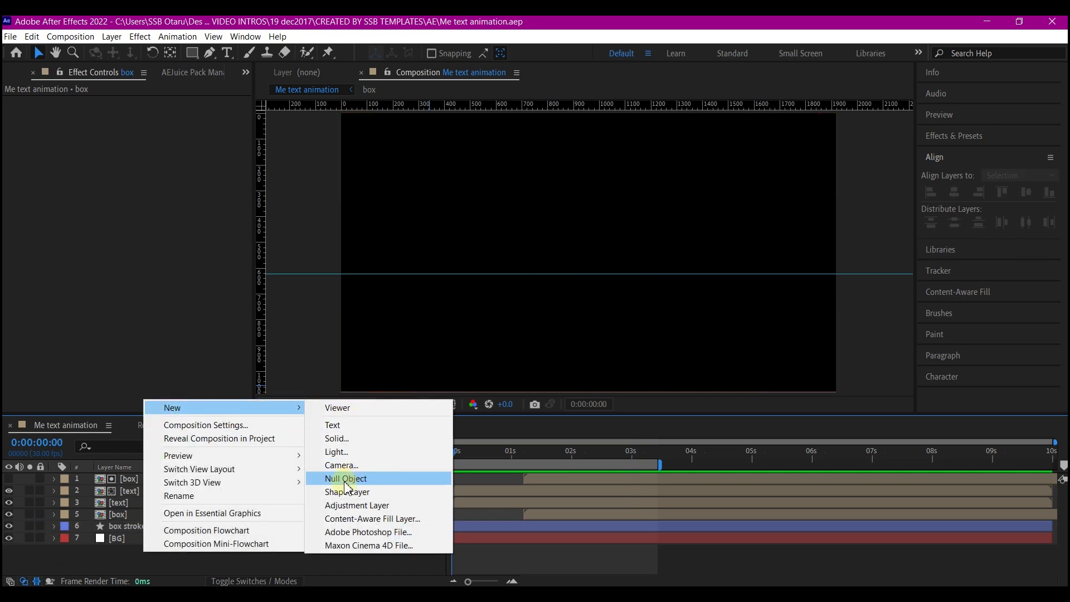
click(353, 505)
click(623, 477)
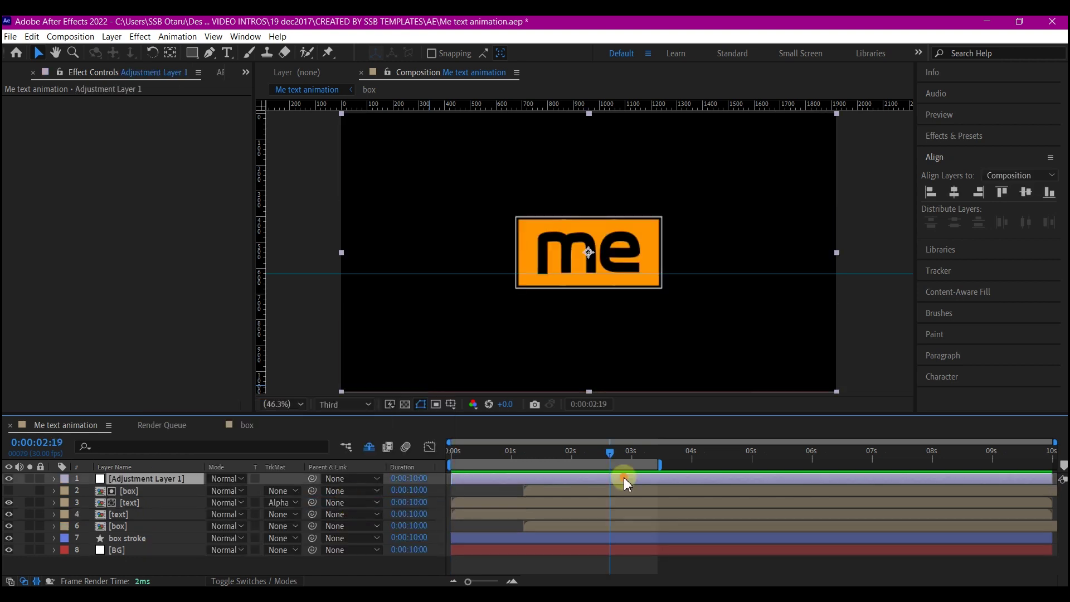
key(ctrl+space)
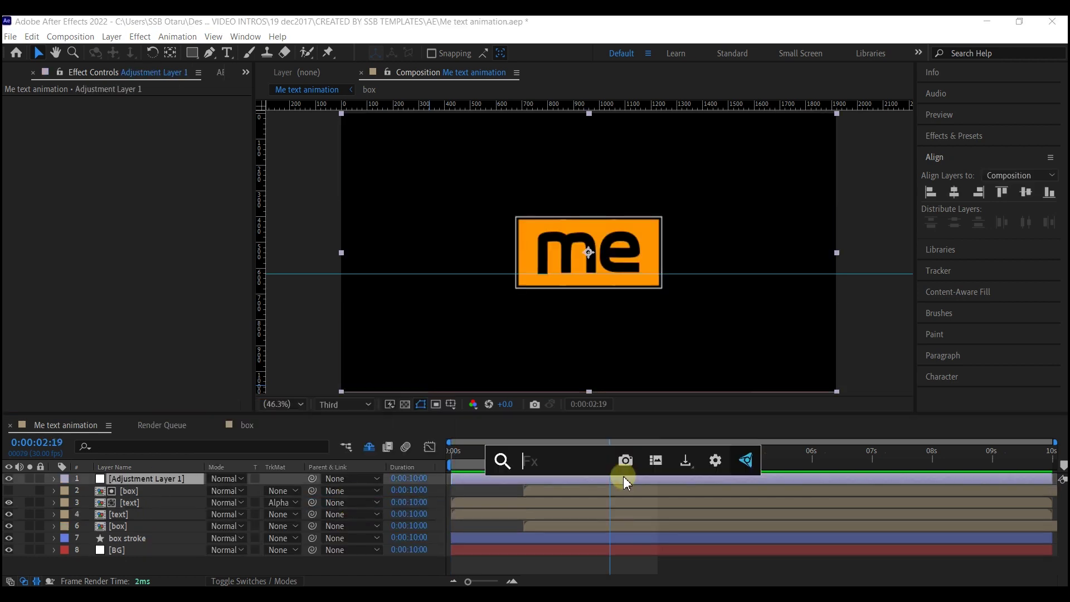
text(transfo)
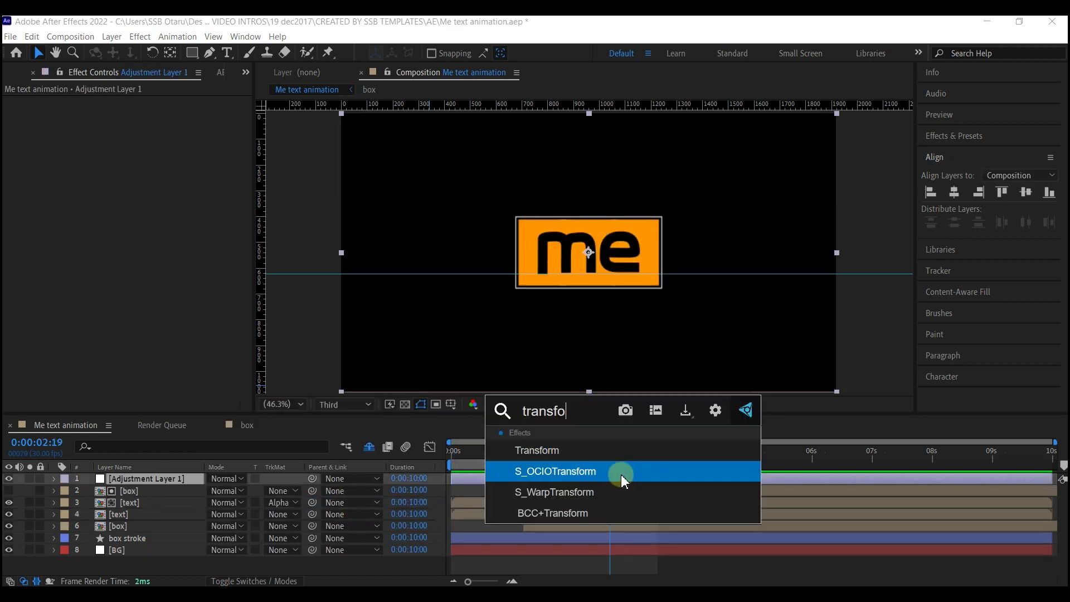
click(539, 450)
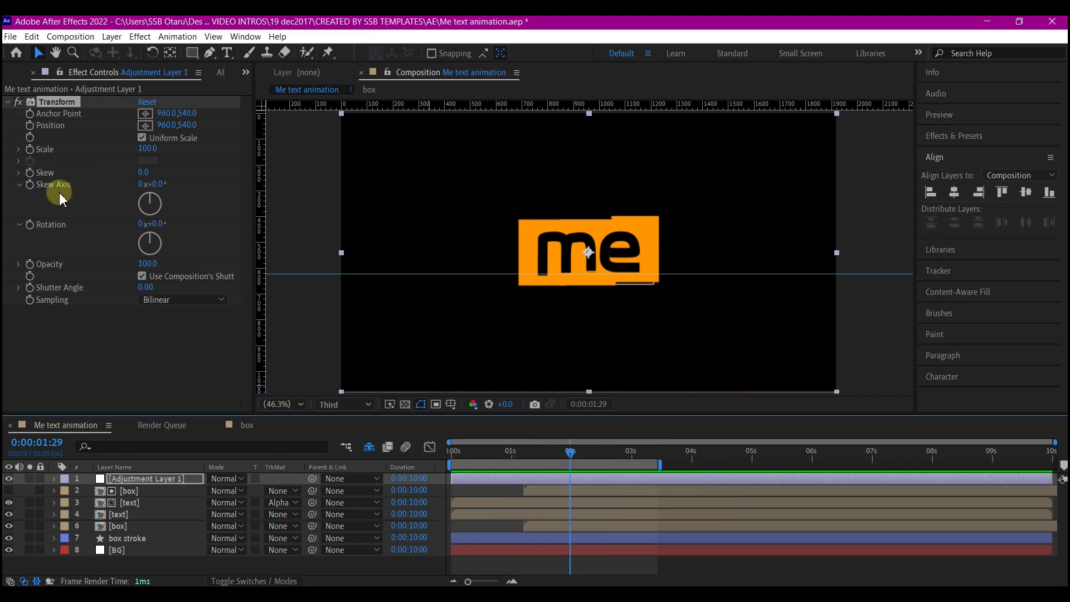
Keyframe Skew at 0.0, then move later in time to enter a new Skew value.
click(29, 173)
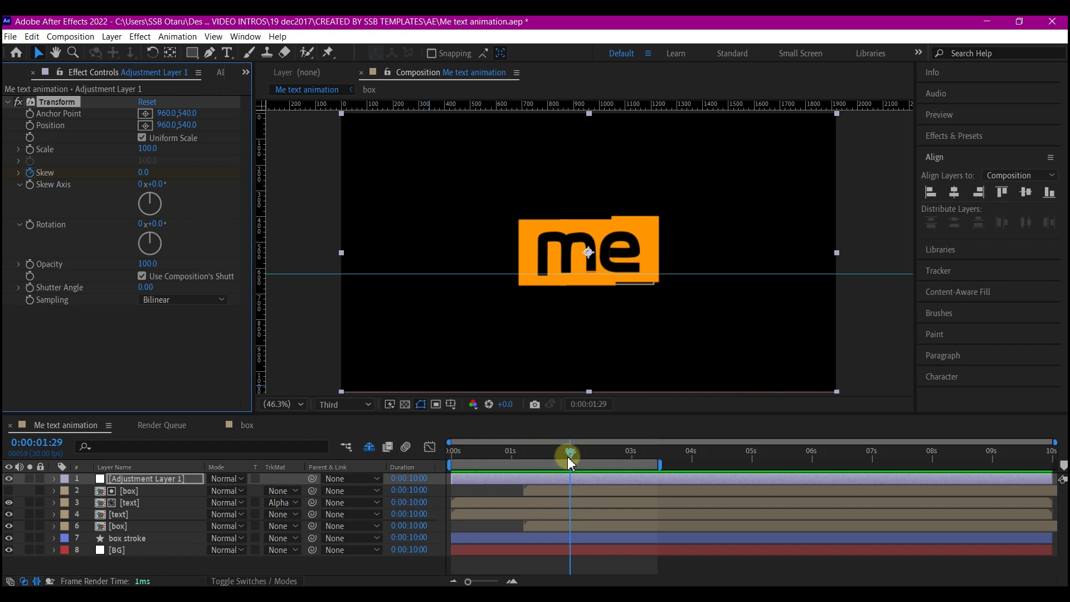
drag(571, 461, 608, 459)
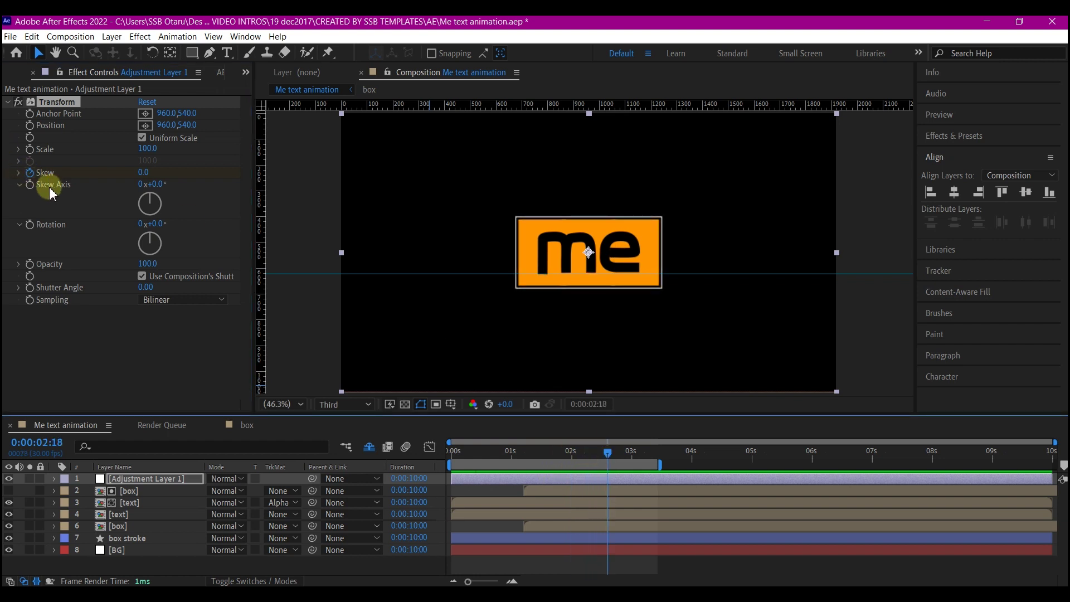
click(143, 172)
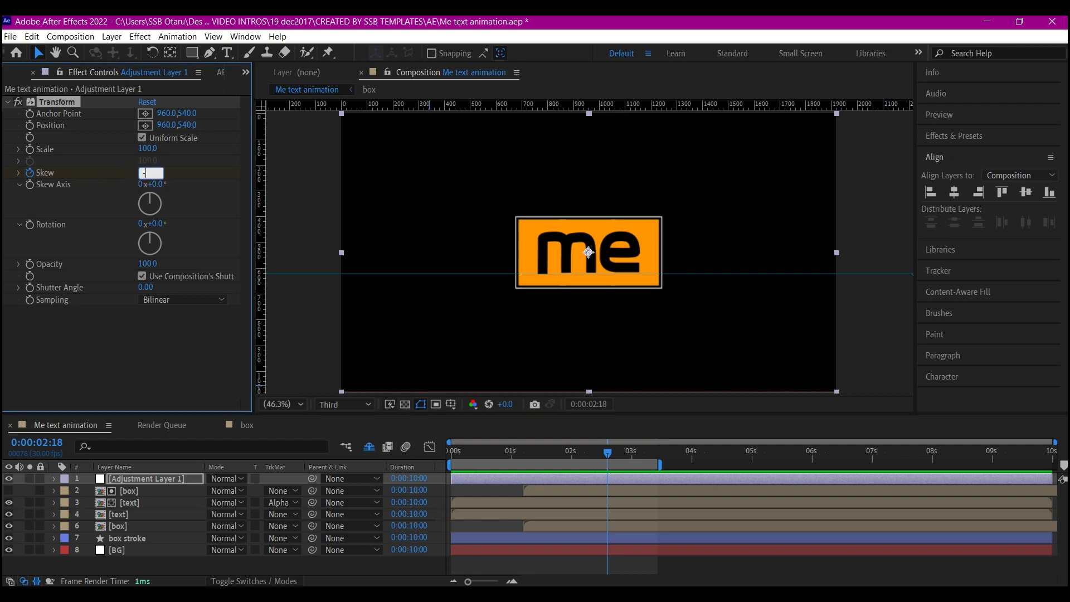
Commit Skew at -10.0 and return to the first Skew keyframe.
click(478, 484)
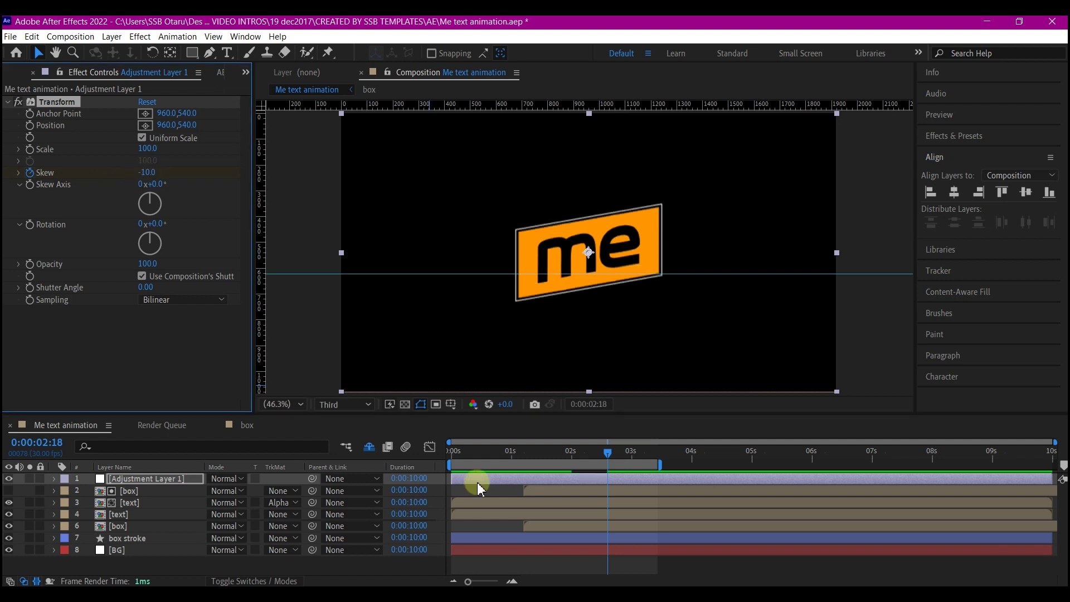
key(u)
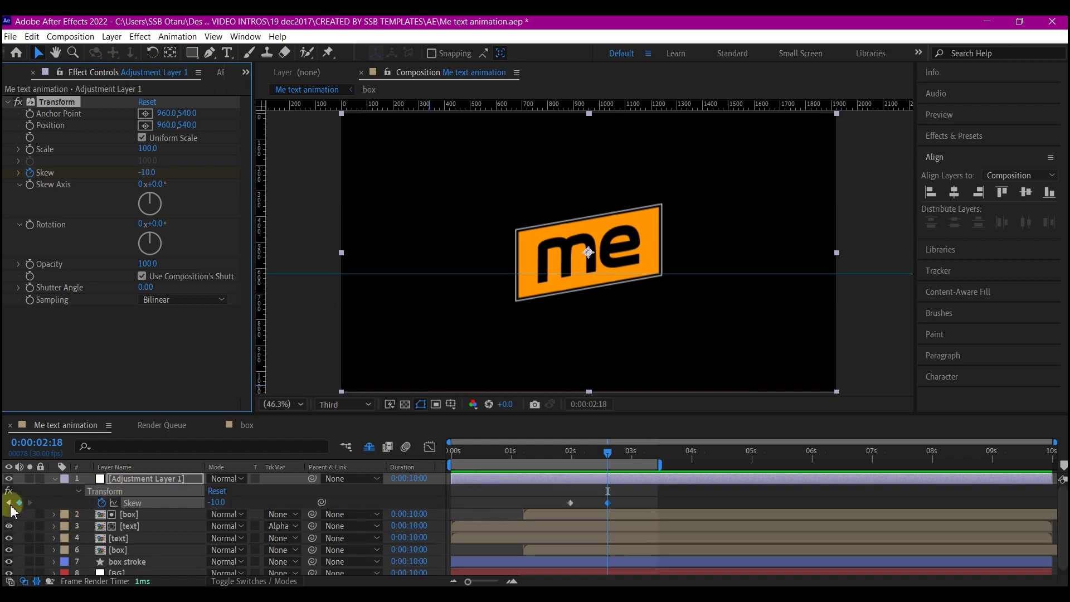
click(8, 503)
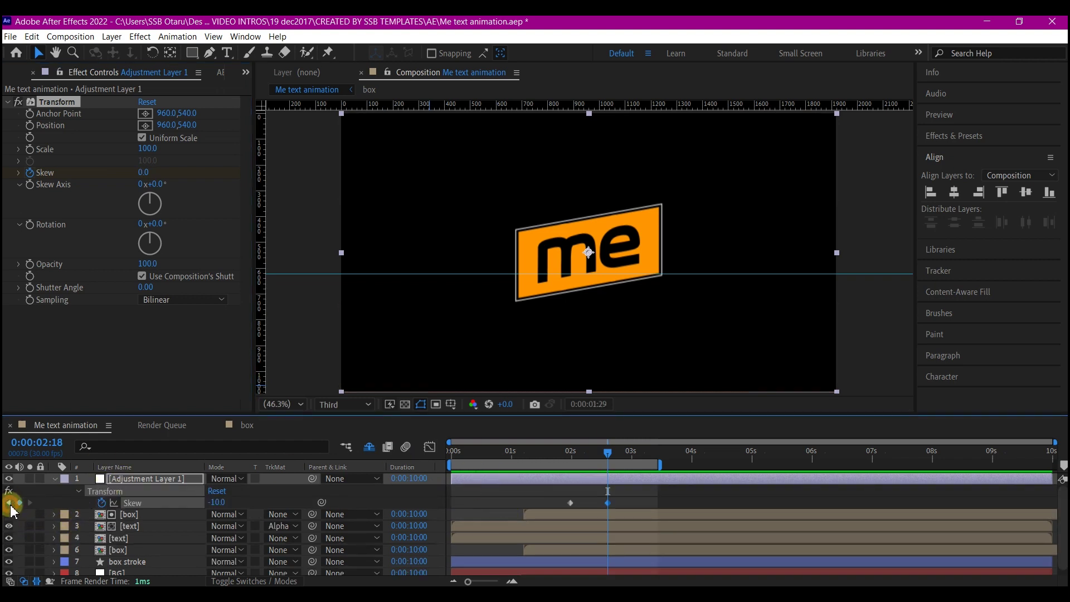
Keyframe Scale from 100 to 83 alongside the Skew keyframes, then select all keyframes.
click(32, 154)
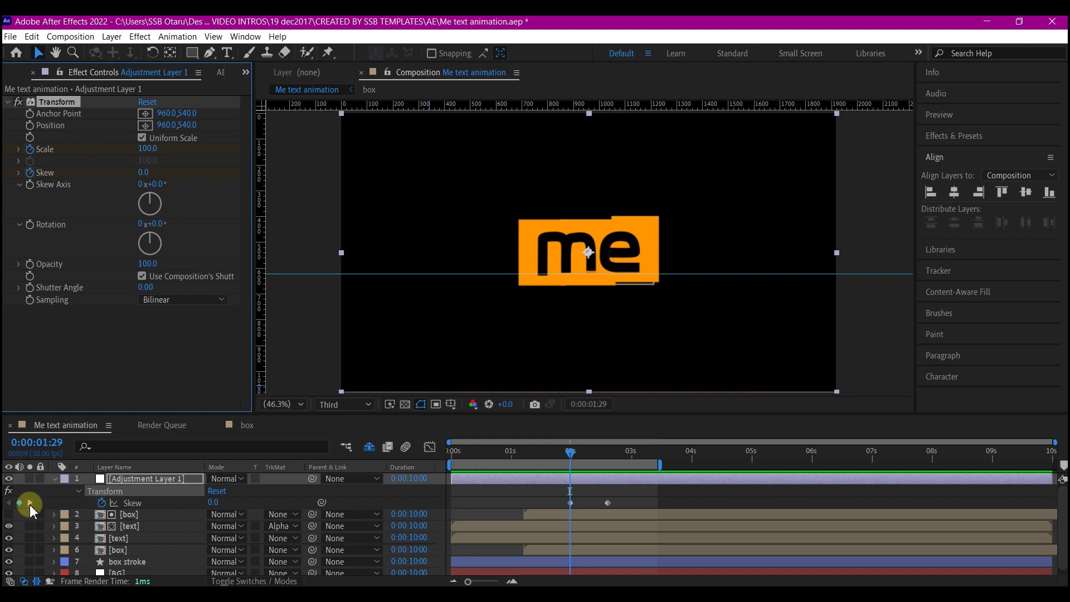
click(30, 503)
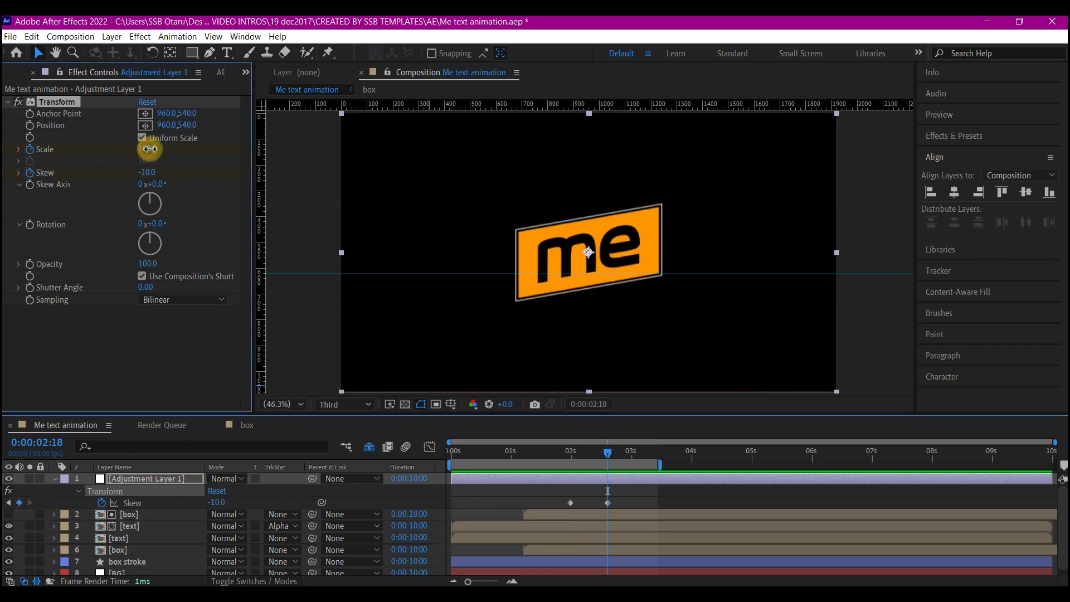
mouse_move(148, 150)
mouse_down()
mouse_move(162, 153)
mouse_move(145, 159)
mouse_up()
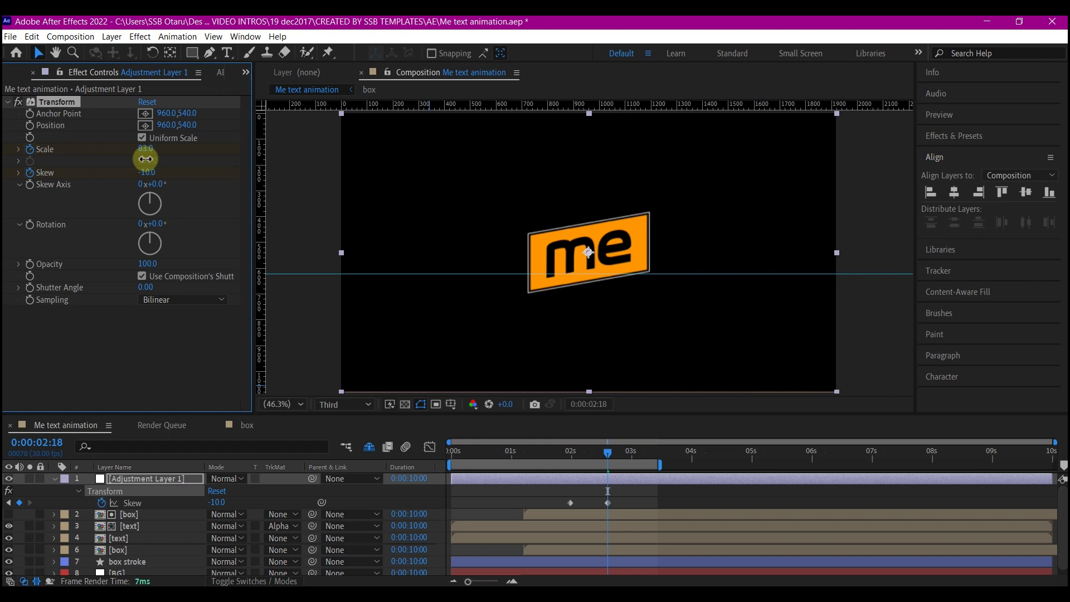
drag(145, 159, 145, 159)
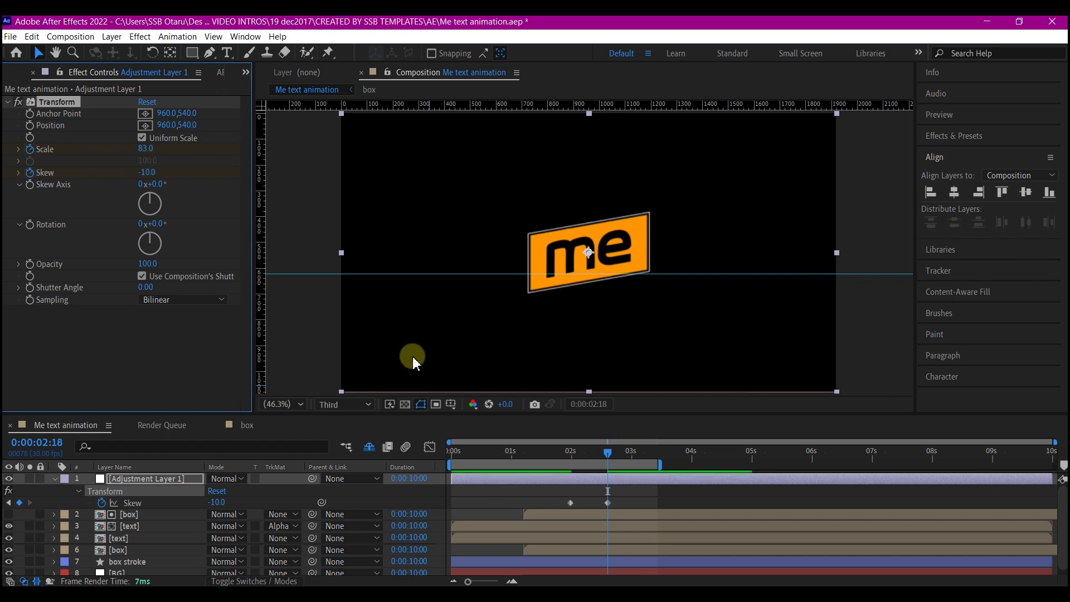
key(u)
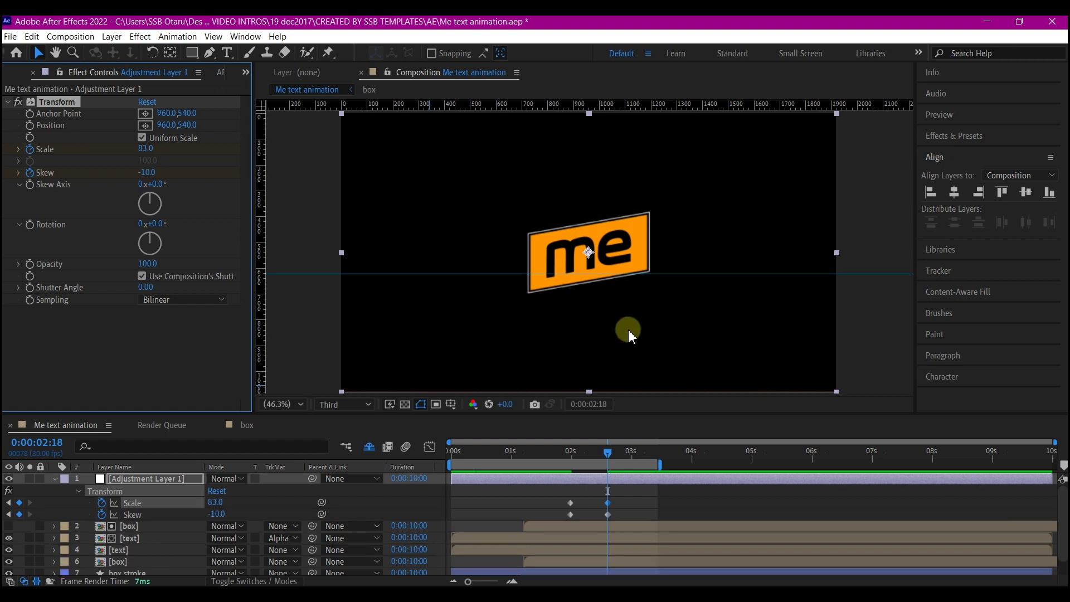
drag(623, 496, 557, 519)
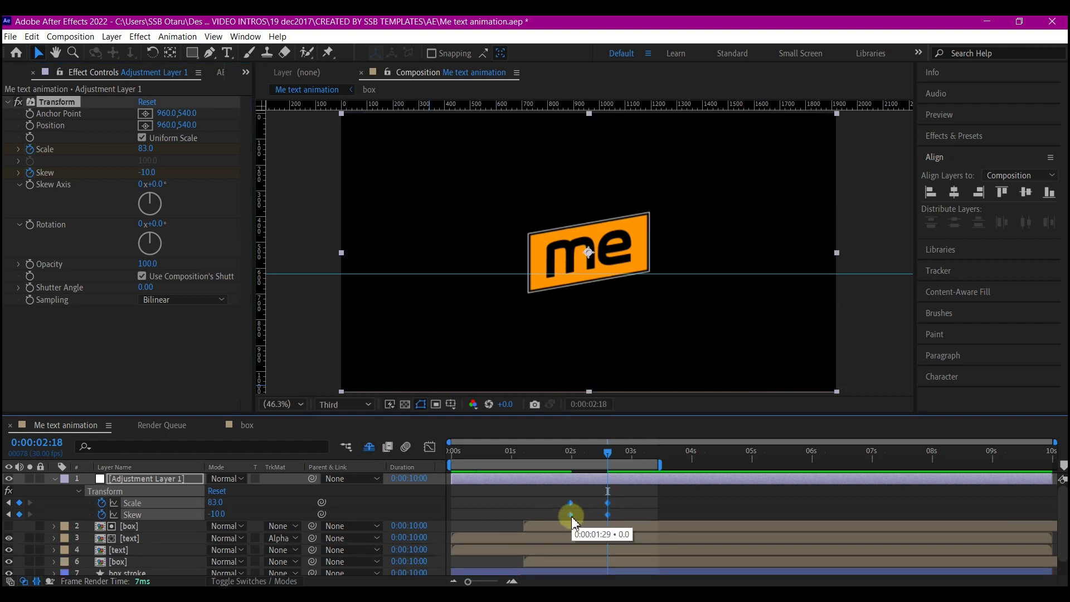
Apply Easy Ease to the Scale and Skew keyframes and preview from about one second in.
key(F9)
key(Home)
key(space)
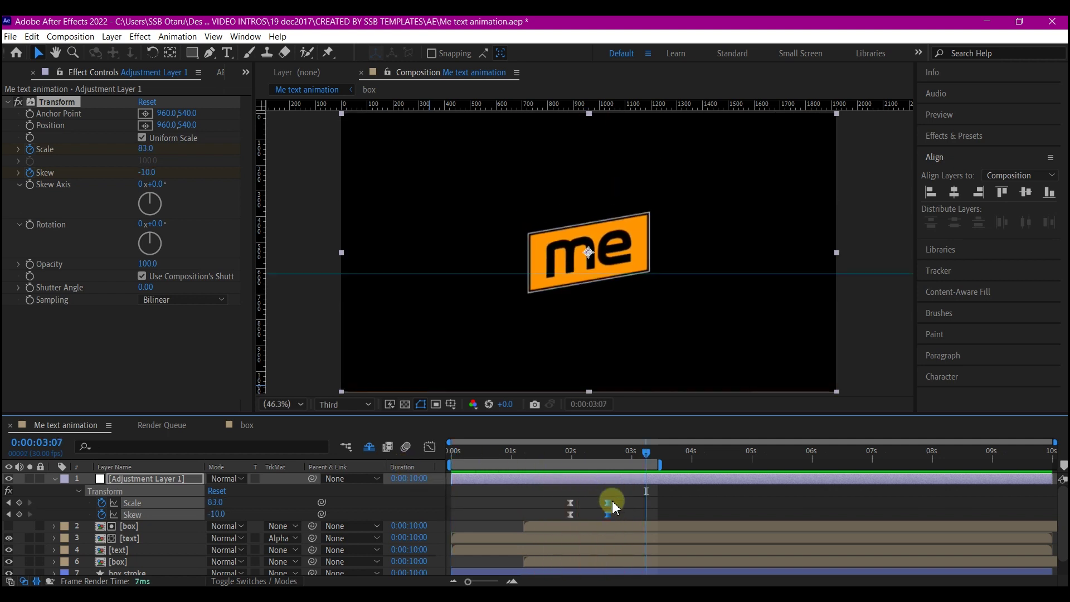
drag(623, 496, 560, 522)
click(509, 447)
key(space)
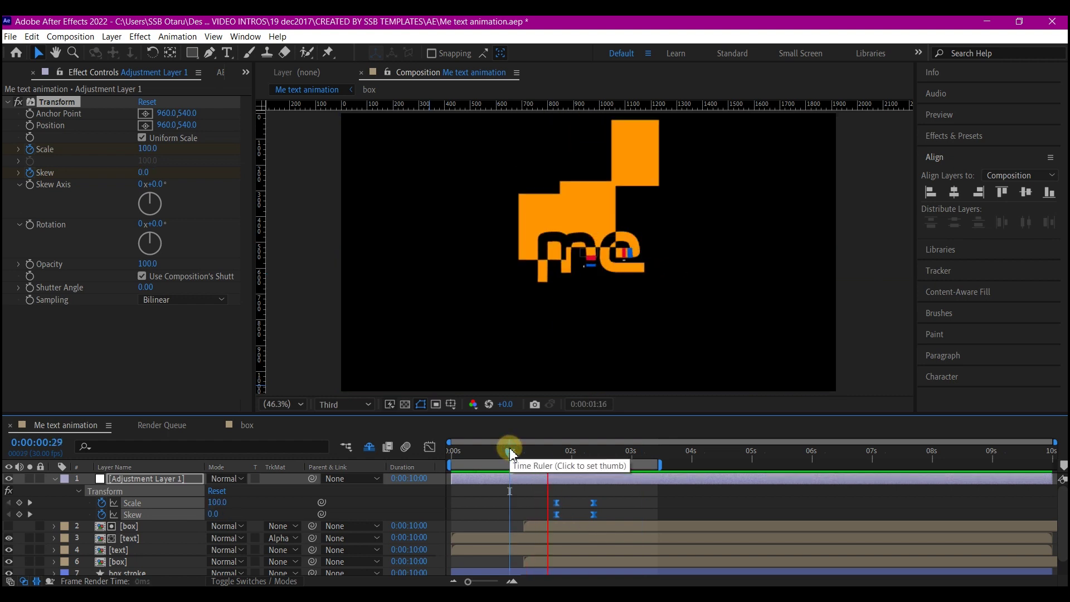